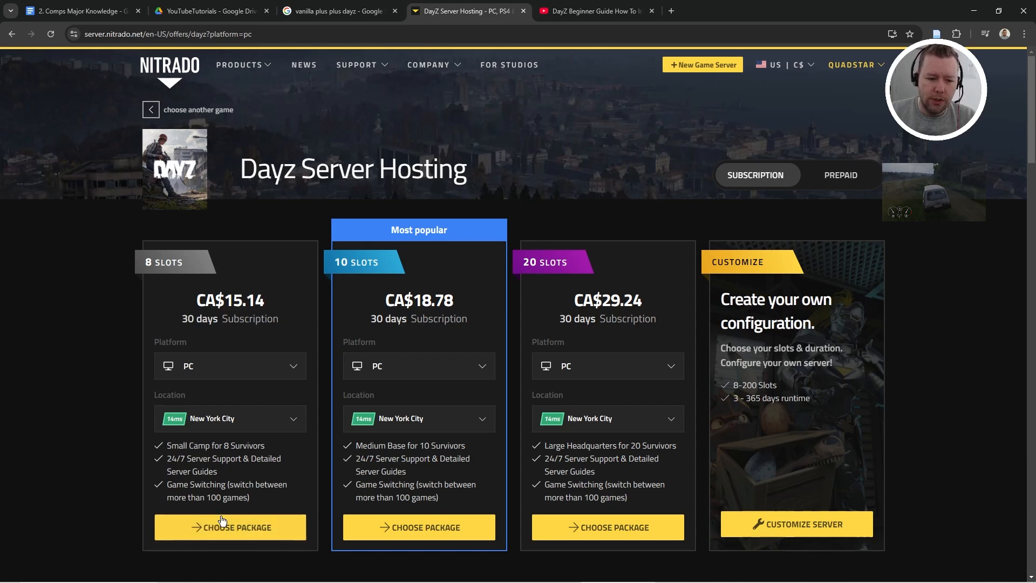
# Choose the 8-slot DayZ PC subscription located in New York City, and open the account's existing game server overview.
pyautogui.click(256, 531)
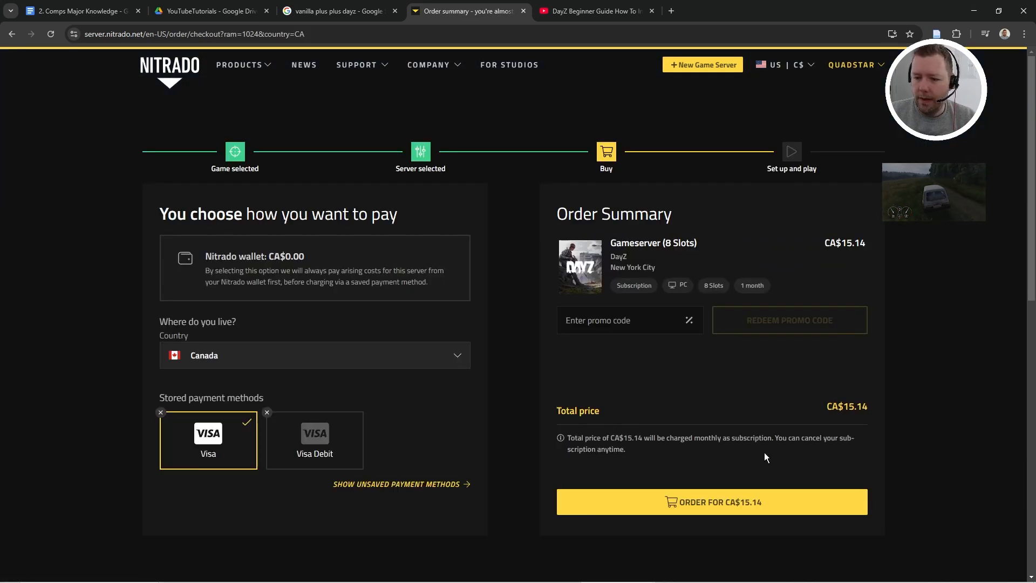
pyautogui.click(855, 65)
pyautogui.click(830, 158)
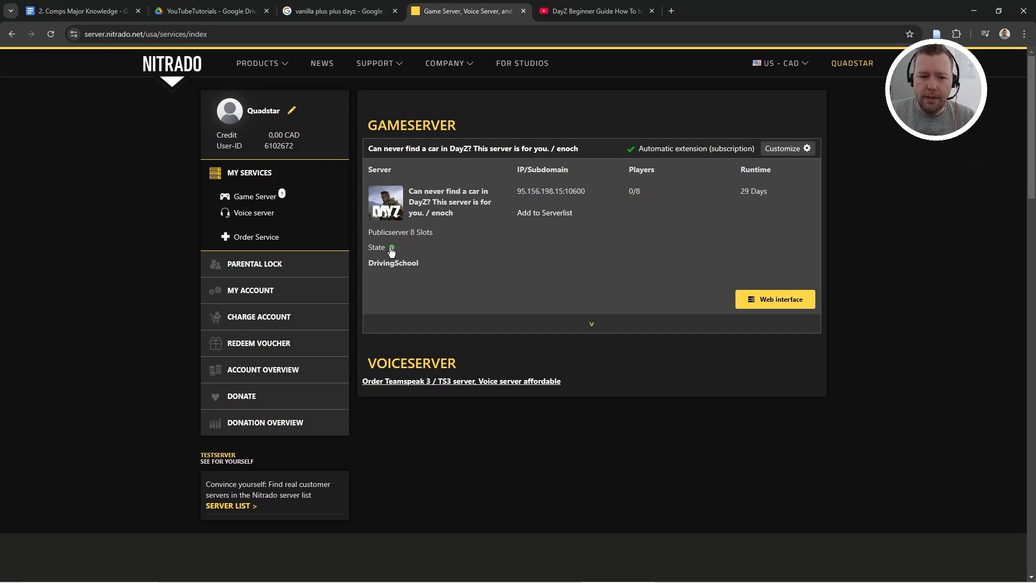
# Open the web interface of the DrivingSchool server and display its general settings.
pyautogui.moveTo(392, 251)
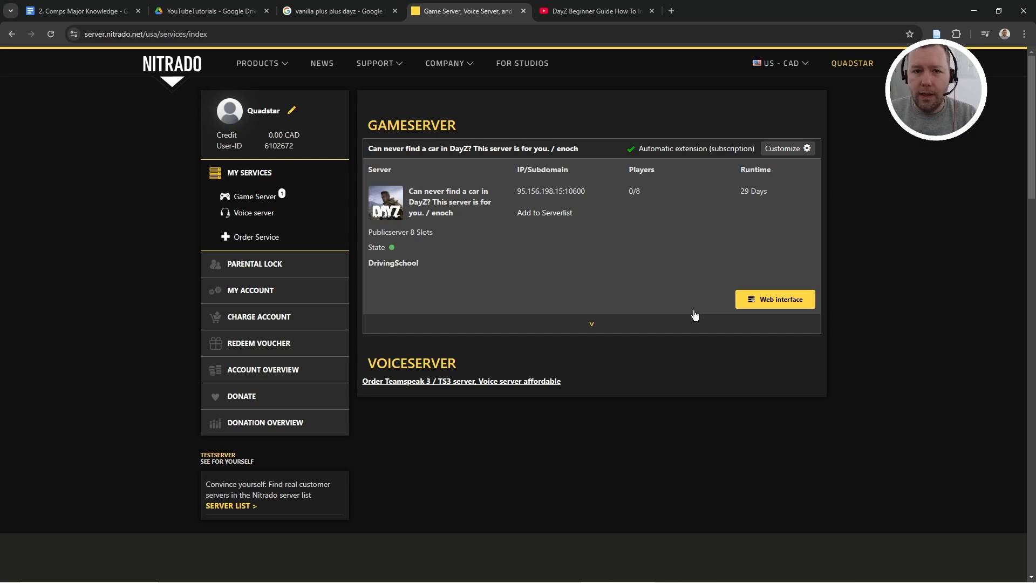
pyautogui.click(767, 302)
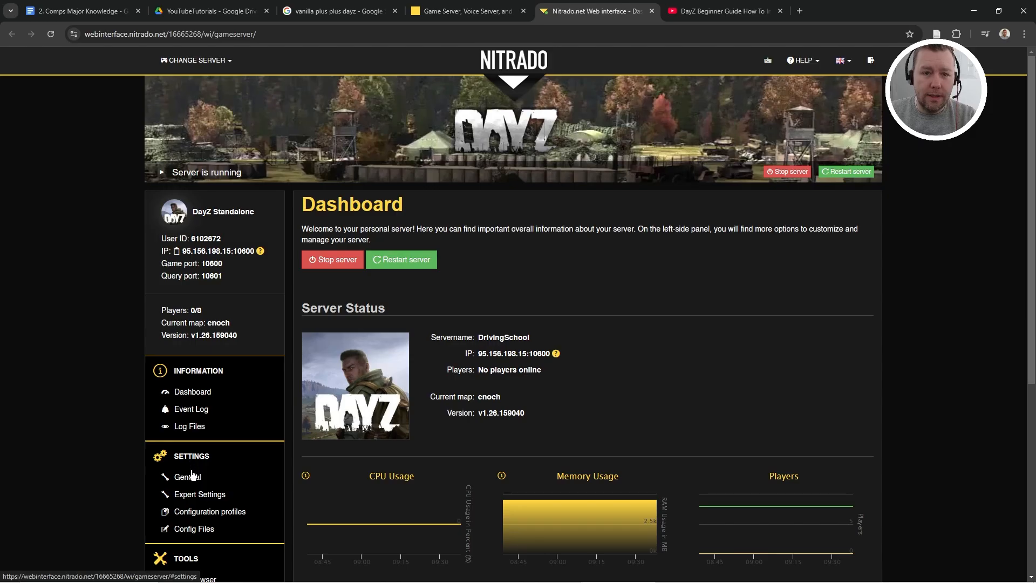
pyautogui.click(194, 480)
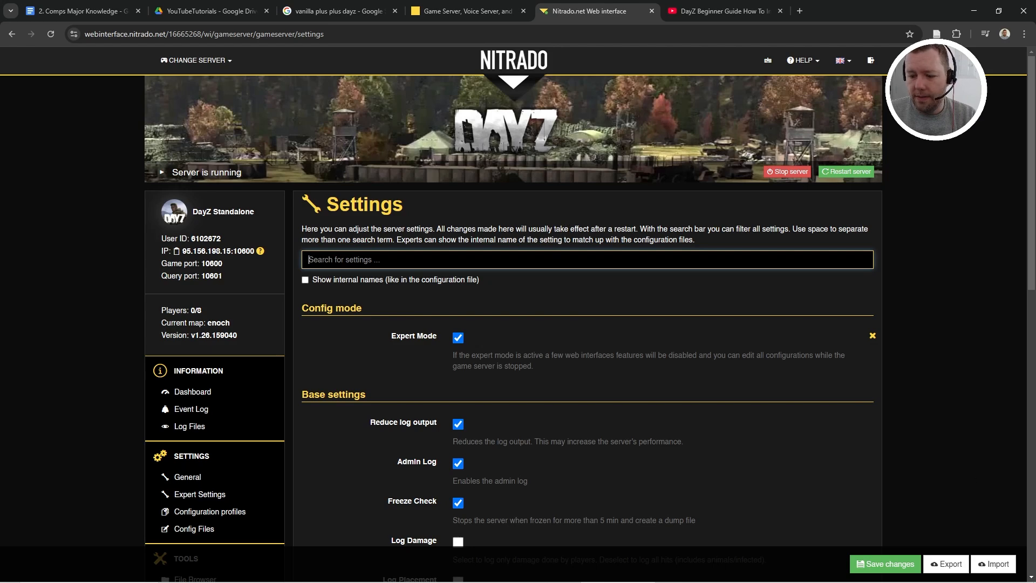
# Save the server's general settings and issue the command to stop the server.
pyautogui.click(895, 556)
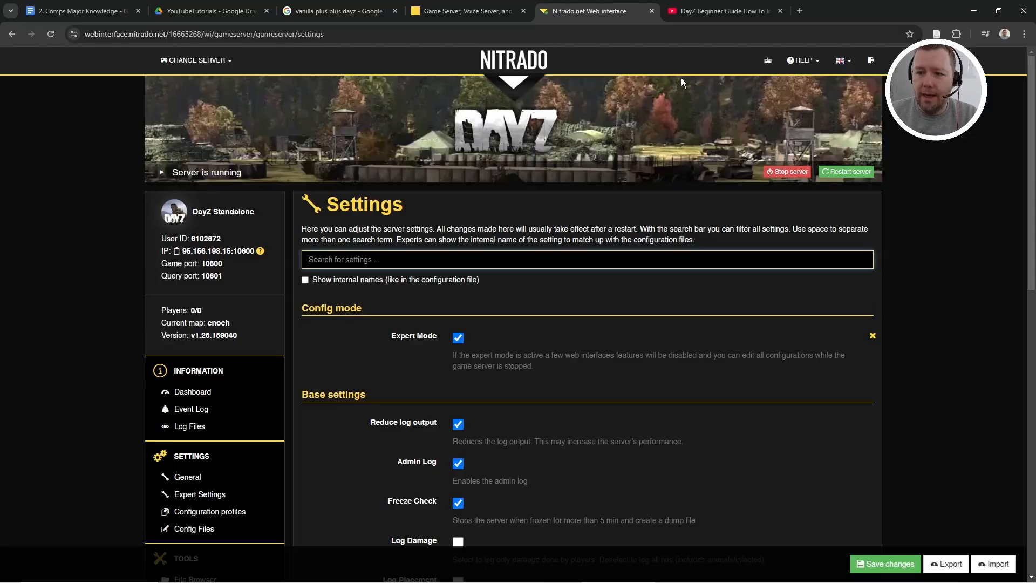
pyautogui.click(794, 171)
pyautogui.click(653, 153)
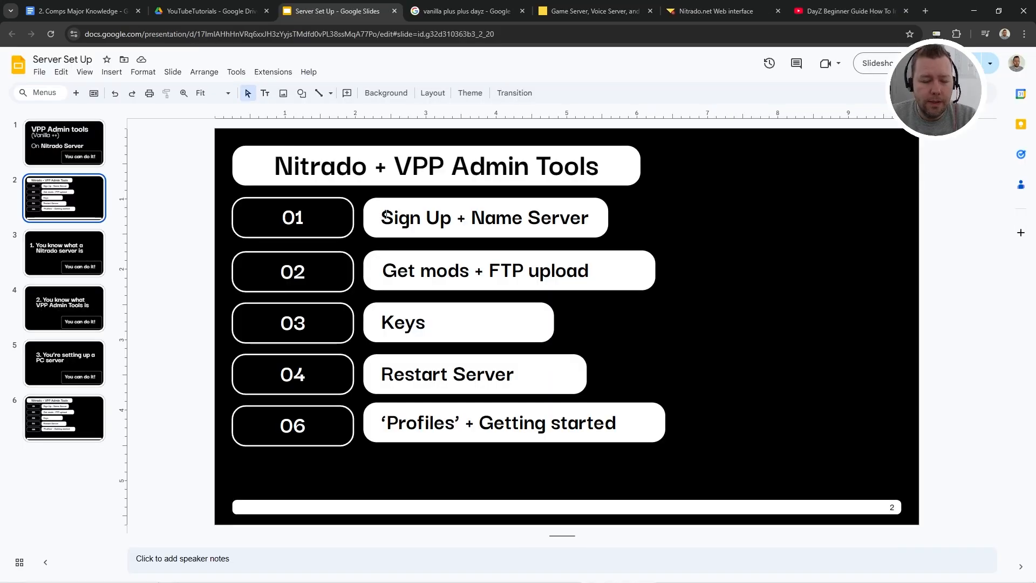
pyautogui.moveTo(386, 215); pyautogui.dragTo(616, 213)
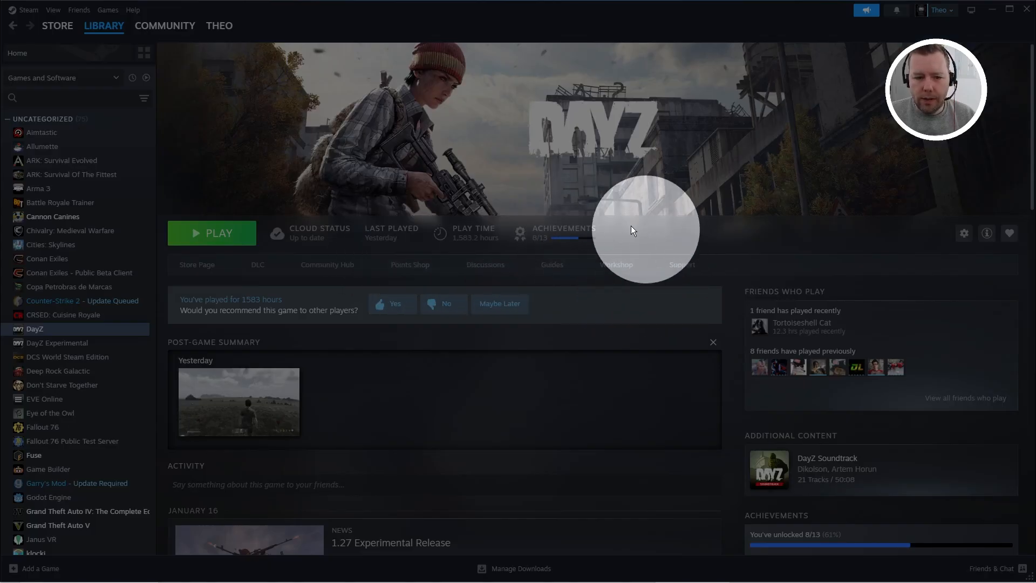
# Search the DayZ Workshop in Steam for "cf" and open the CF Community Framework mod page.
pyautogui.click(621, 265)
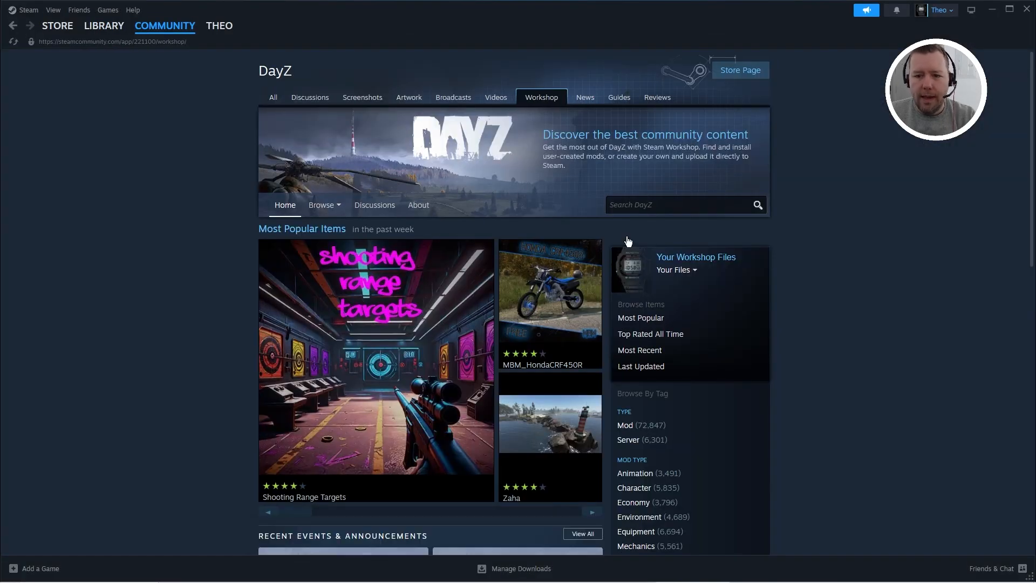
pyautogui.click(644, 203)
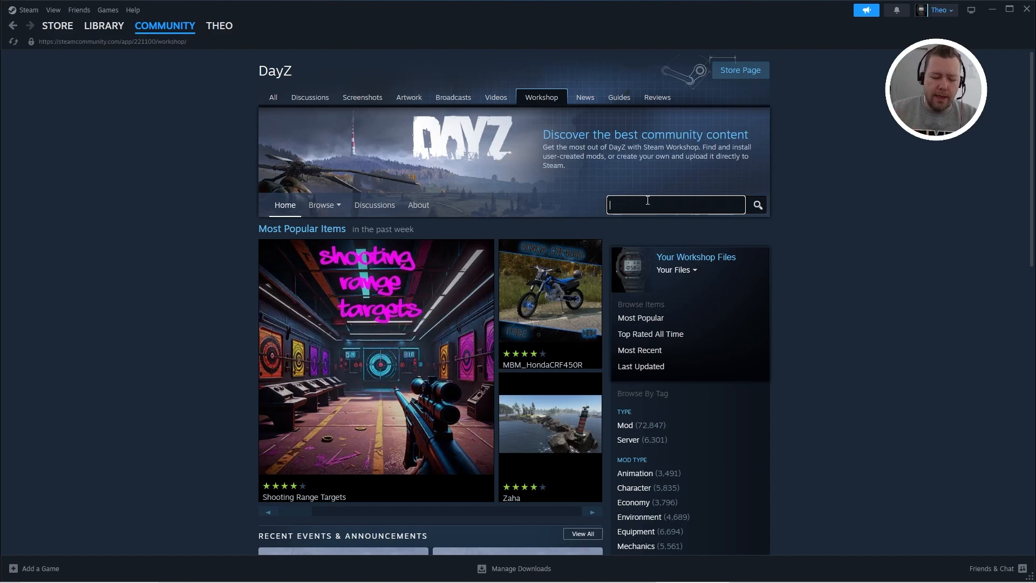
pyautogui.write('cf')
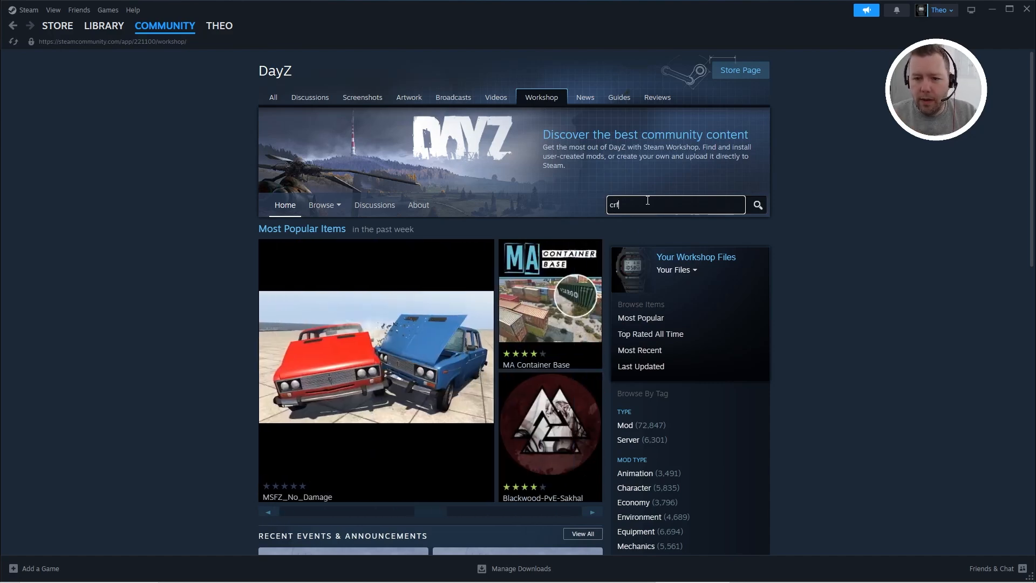
pyautogui.press('Return')
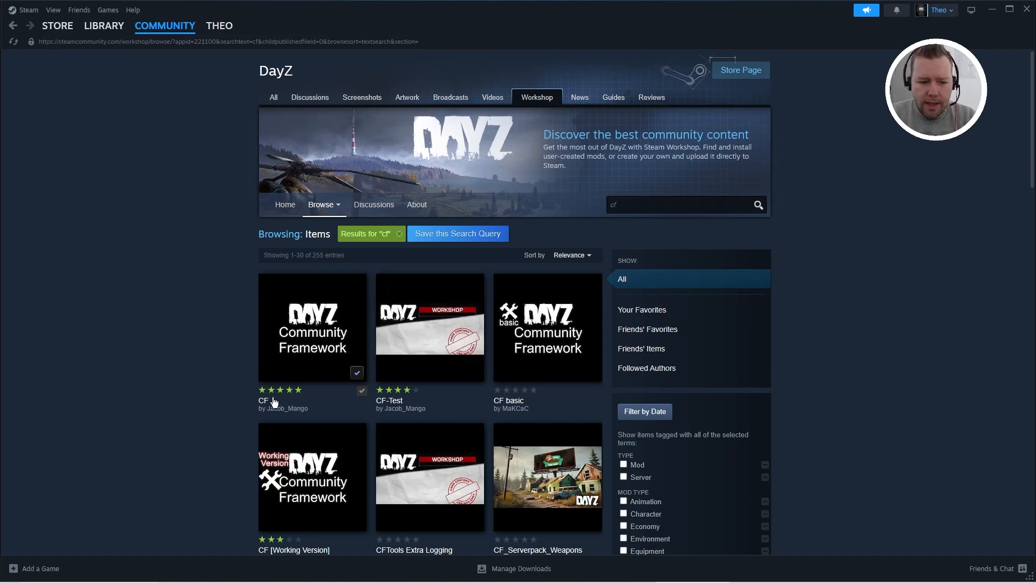
pyautogui.click(311, 338)
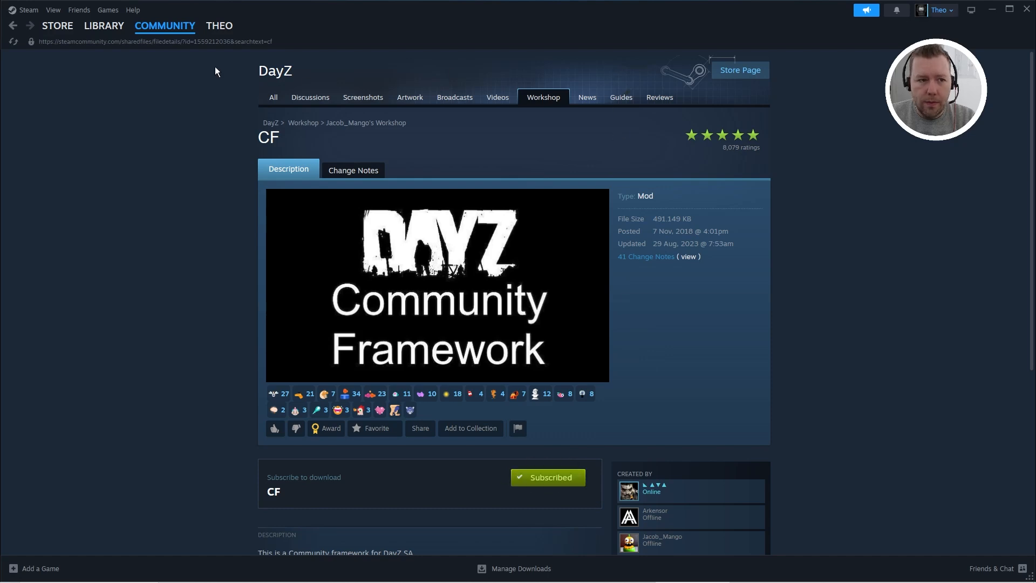
# Return to the Workshop results and search for "VPP admin".
pyautogui.click(13, 26)
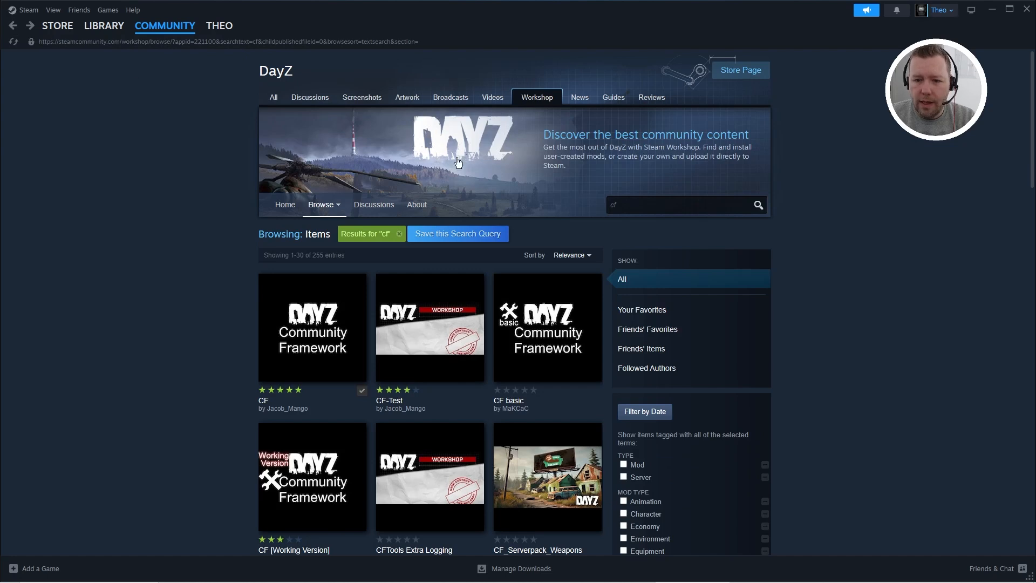
pyautogui.doubleClick(614, 205)
pyautogui.write('Vanil')
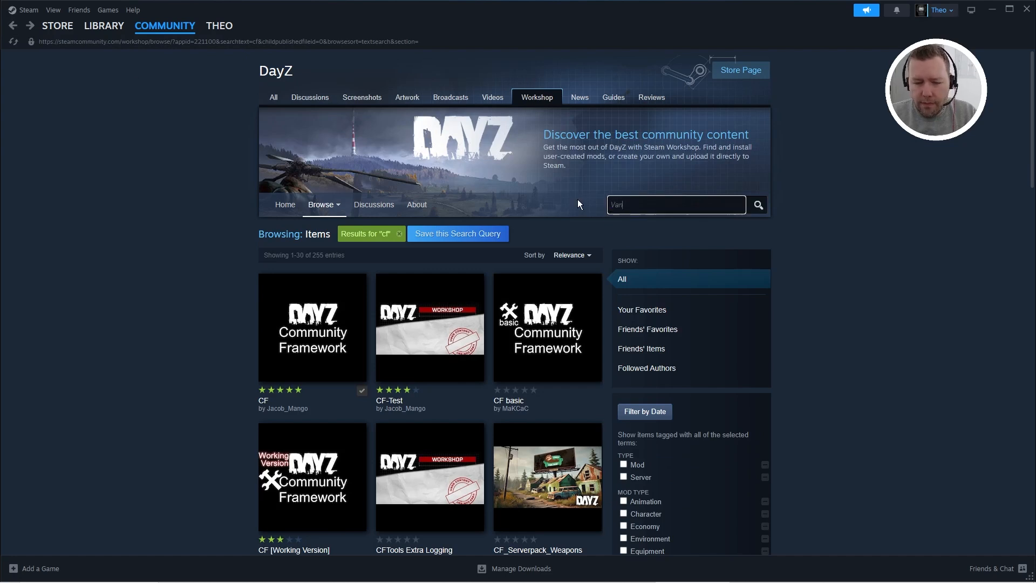
pyautogui.press('BackSpace')
pyautogui.press('BackSpace')
pyautogui.press('BackSpace')
pyautogui.press('BackSpace')
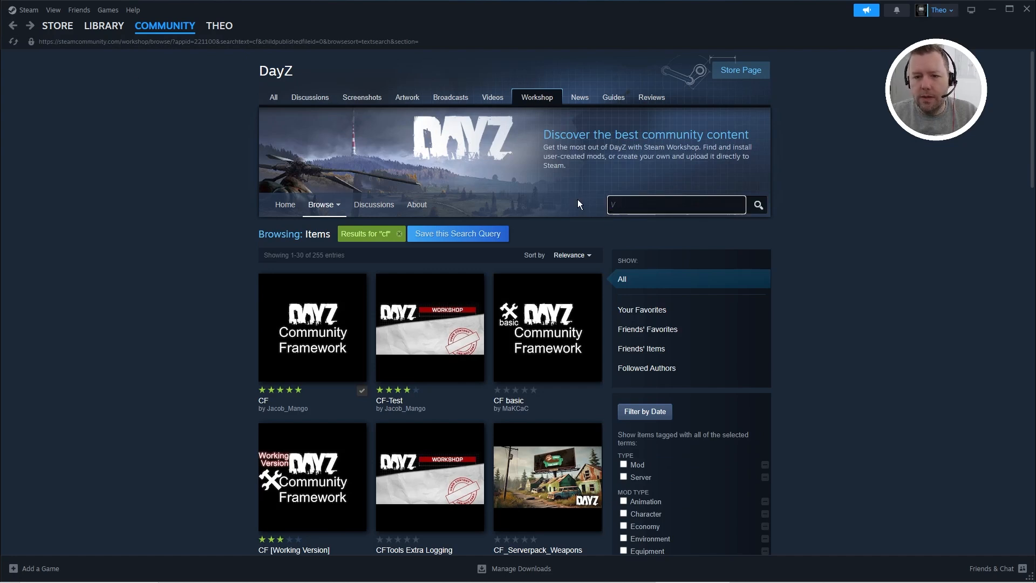
pyautogui.write('PP admin')
pyautogui.press('Return')
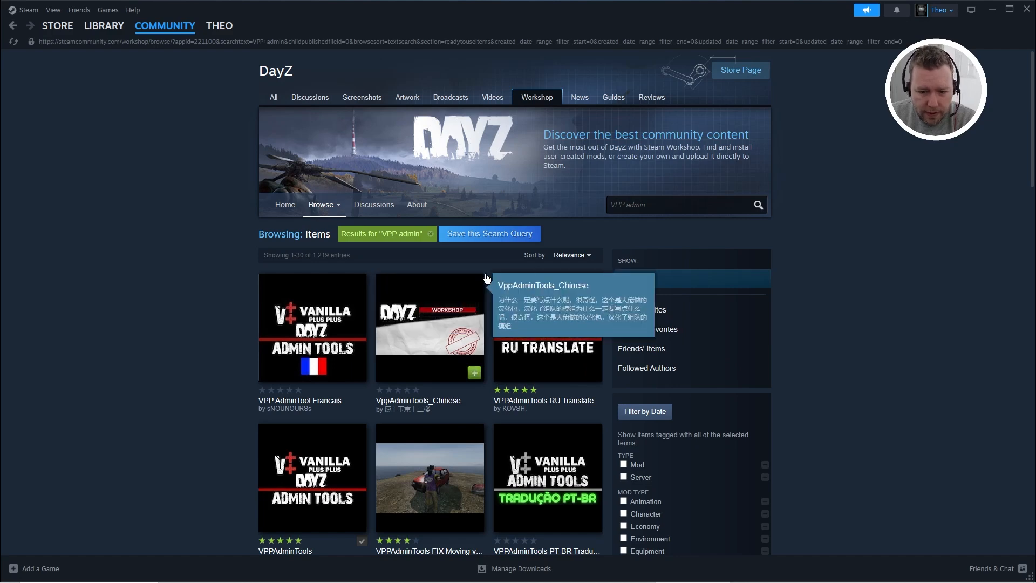
# Open the VPPAdminTools mod page and examine its subscription and required items.
pyautogui.scroll(-2, 480, 313)
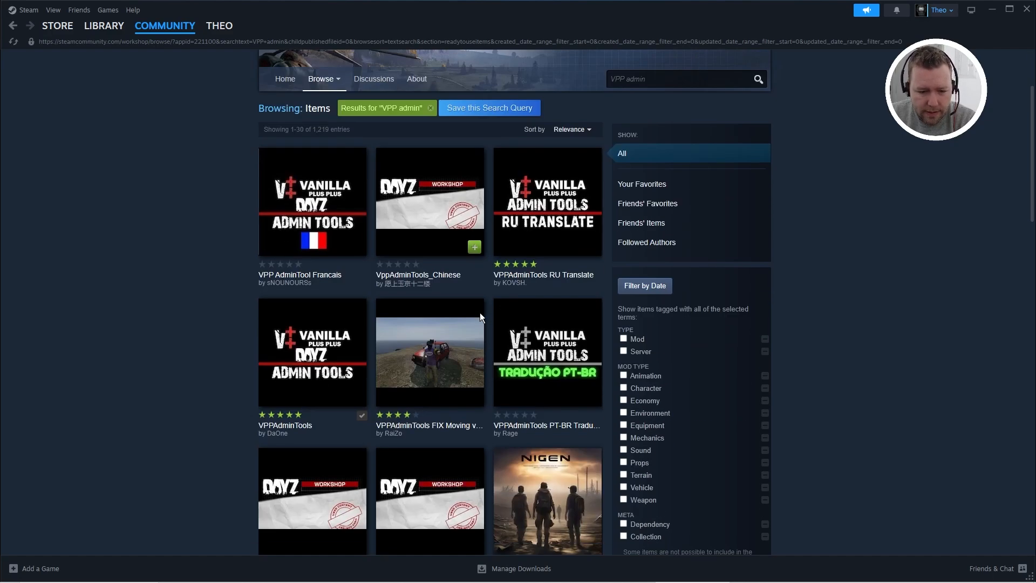
pyautogui.moveTo(276, 337)
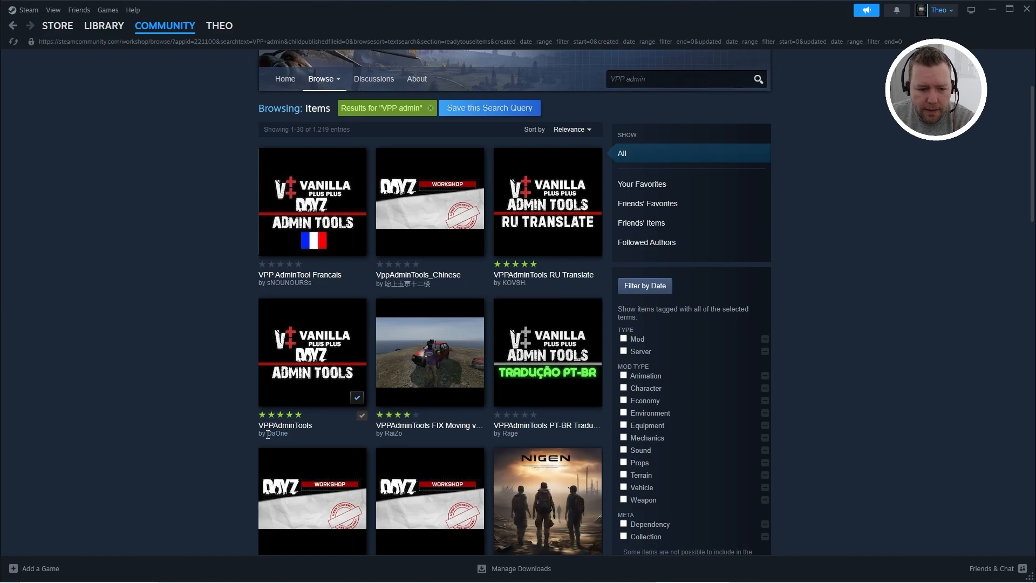
pyautogui.click(294, 426)
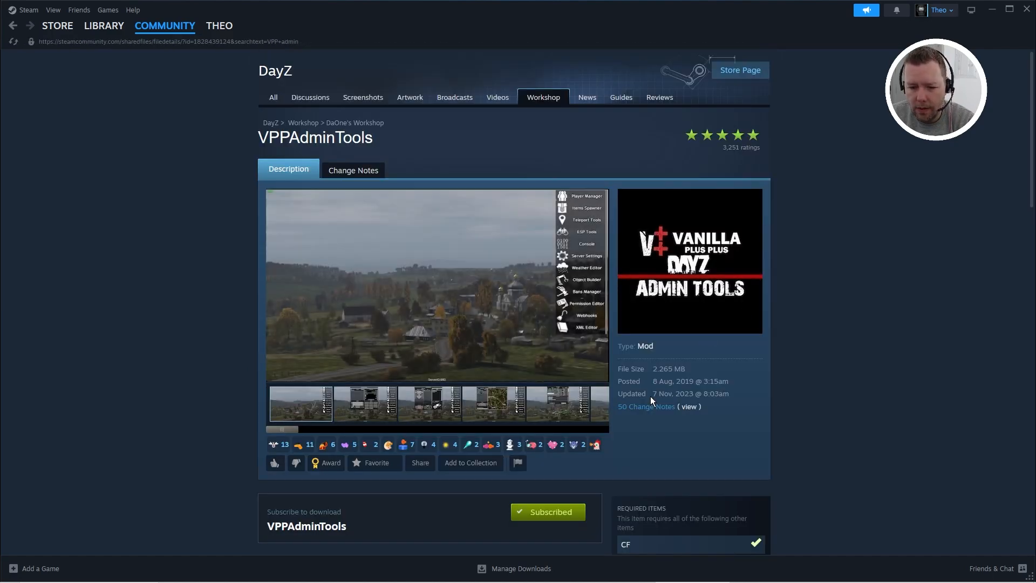
pyautogui.scroll(-2, 435, 452)
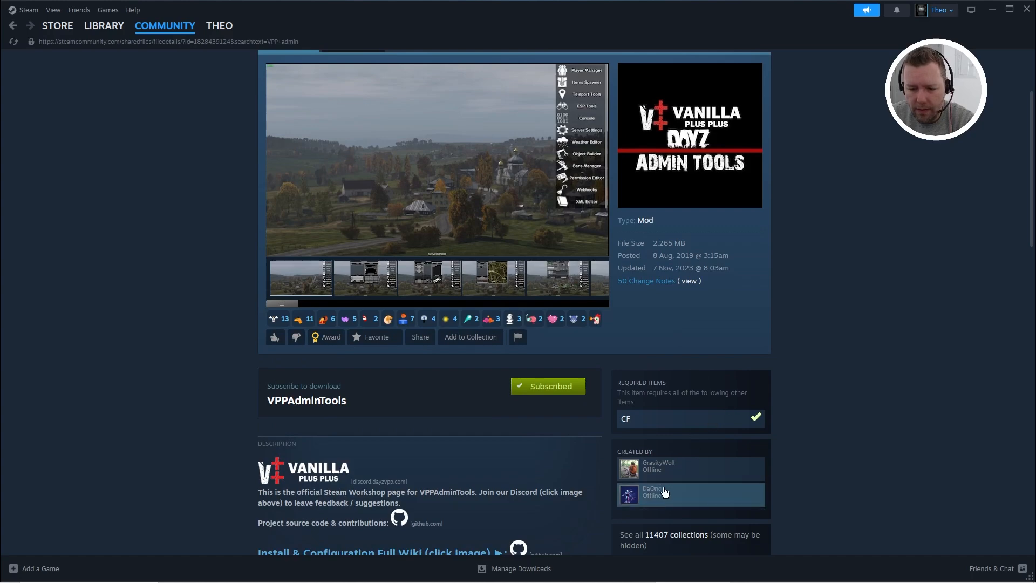
pyautogui.scroll(2, 697, 429)
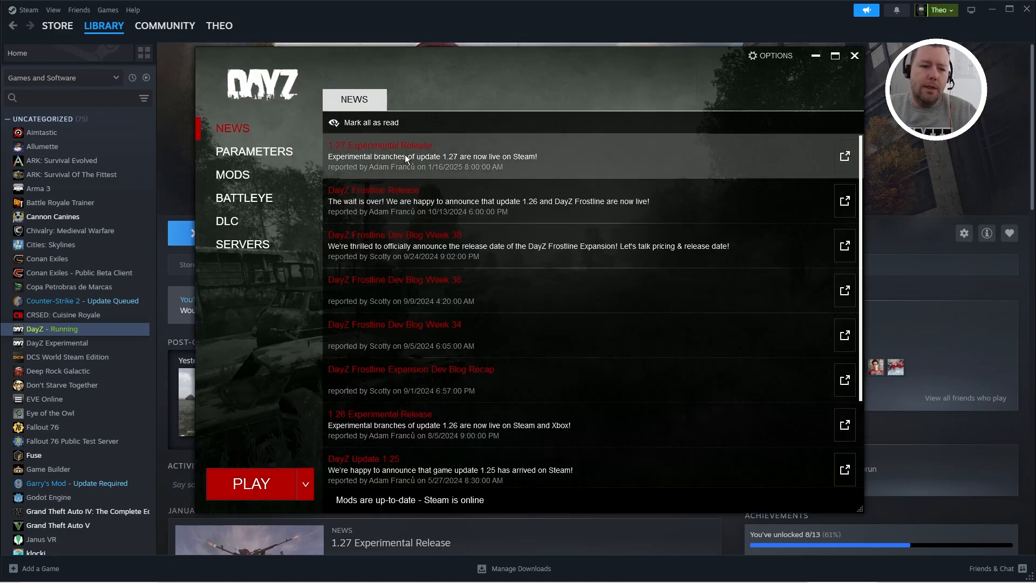
# Open the local folder of the VPPAdminTools mod from the DayZ Launcher's mod list, acknowledging the Workshop cache warning.
pyautogui.click(241, 174)
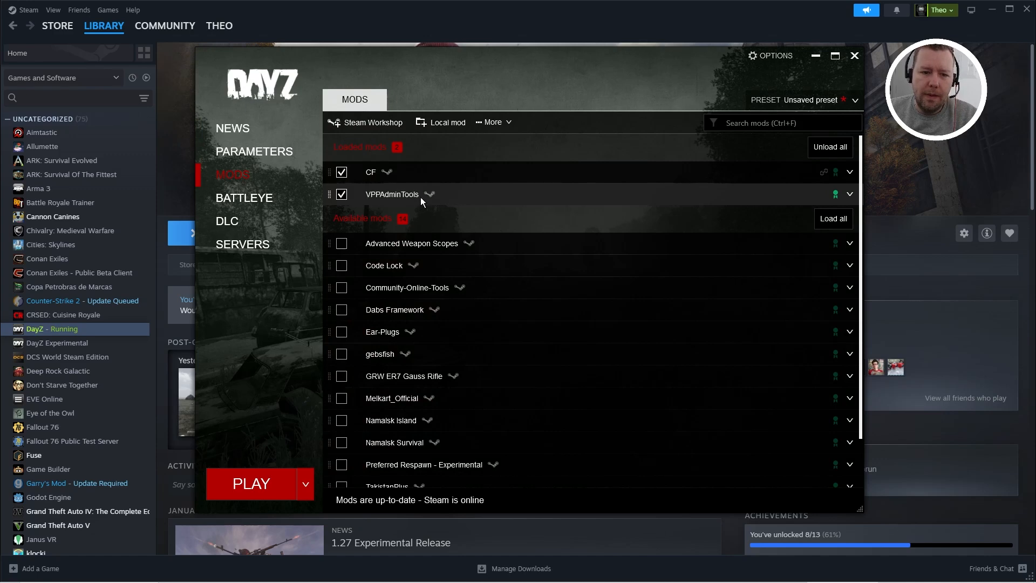
pyautogui.scroll(-2, 440, 377)
pyautogui.scroll(2, 422, 248)
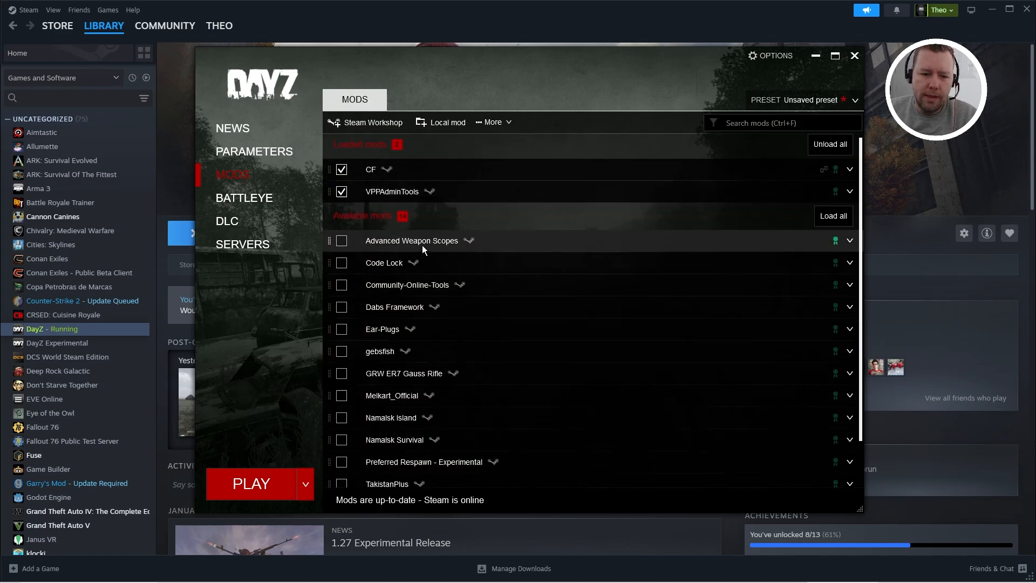
pyautogui.rightClick(396, 194)
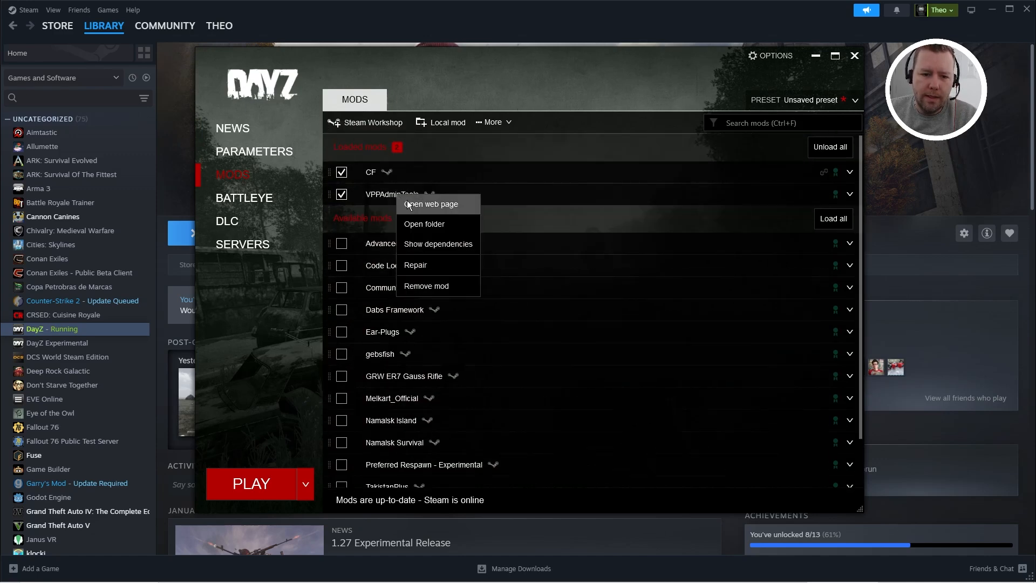
pyautogui.click(429, 224)
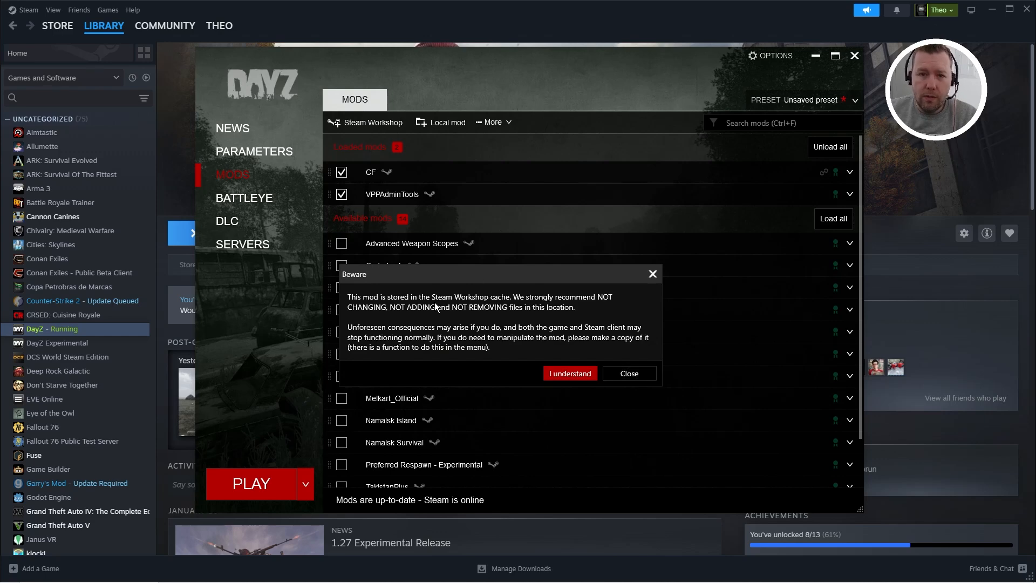
pyautogui.click(572, 374)
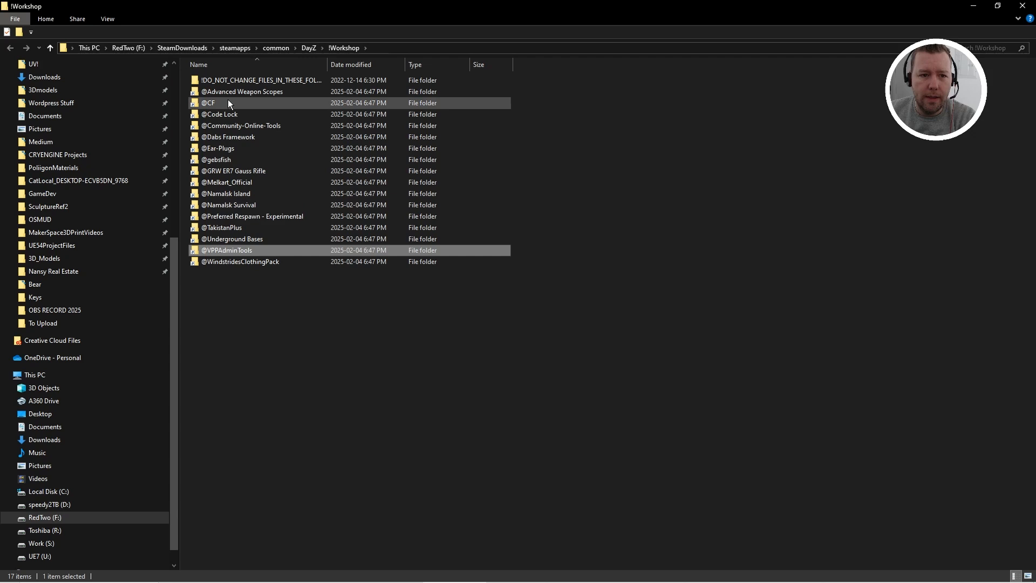
pyautogui.click(346, 48)
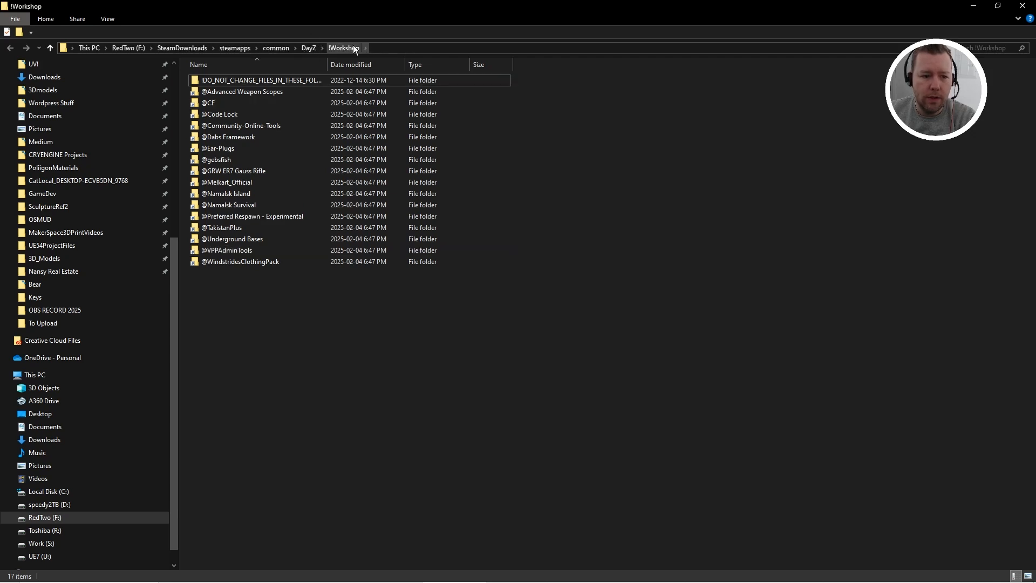
pyautogui.click(204, 103)
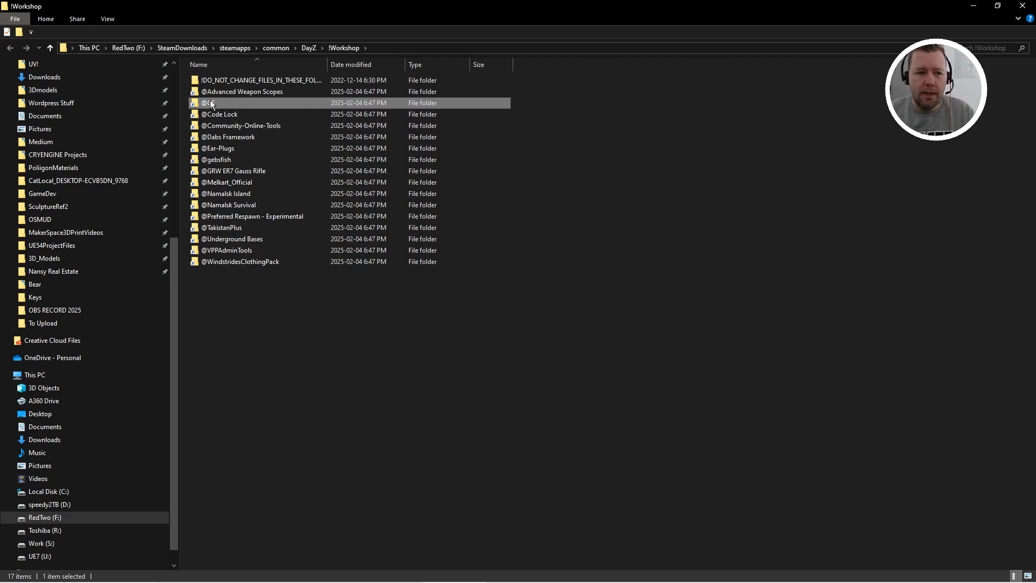
pyautogui.doubleClick(210, 104)
pyautogui.click(346, 48)
pyautogui.click(233, 252)
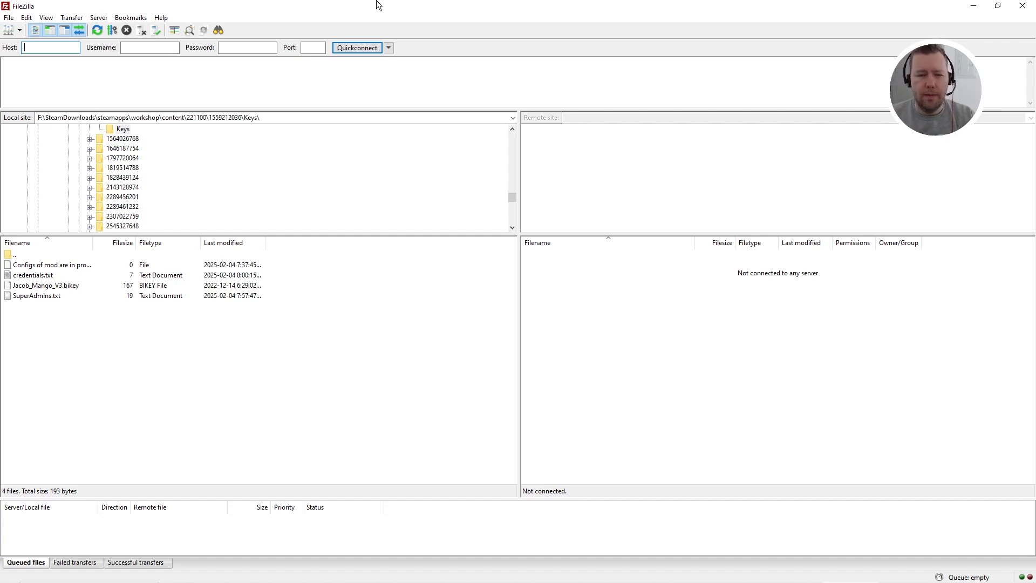
# Switch from FileZilla to Chrome to view the FileZilla project site with its client download.
pyautogui.hotkey('alt', 'Tab')
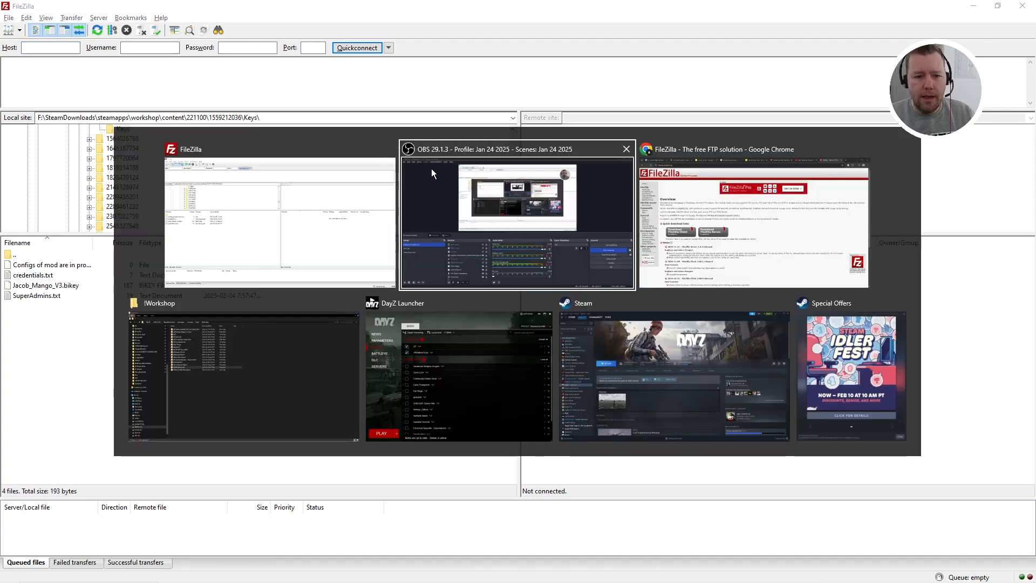
pyautogui.click(754, 216)
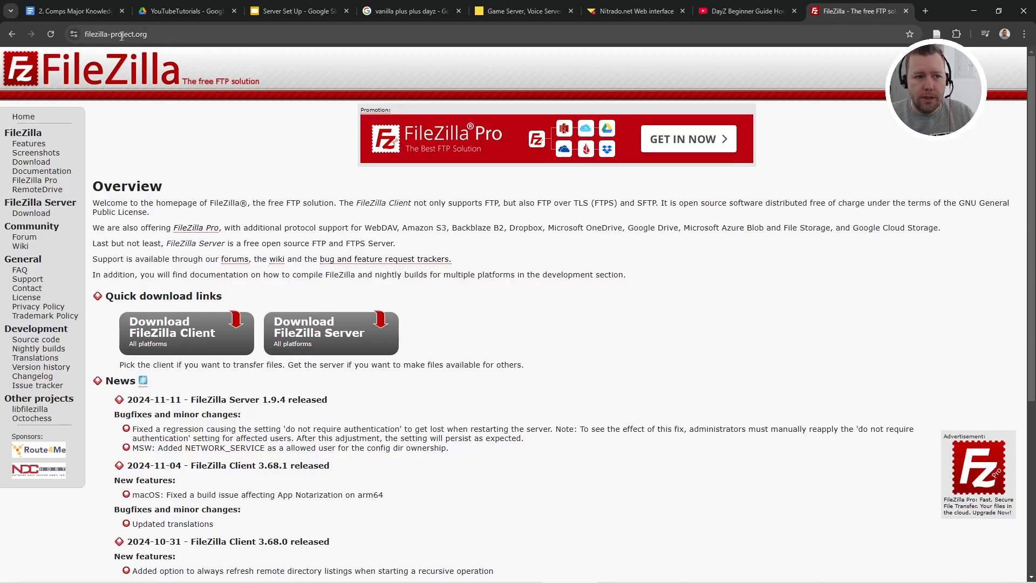
# Switch to FileZilla and examine the host, username, password and port fields needed for a quick connection.
pyautogui.hotkey('alt', 'Tab')
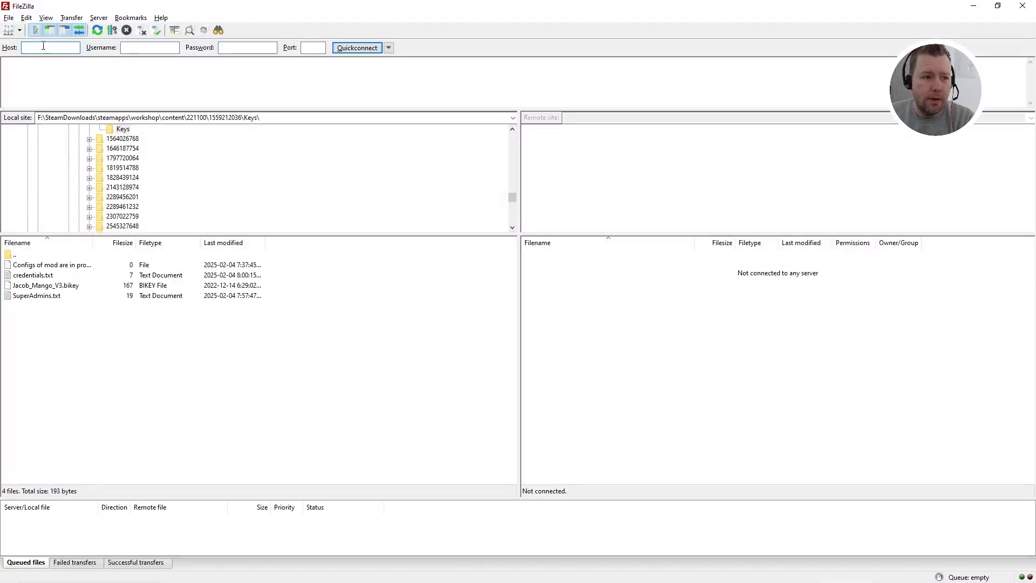
pyautogui.click(237, 47)
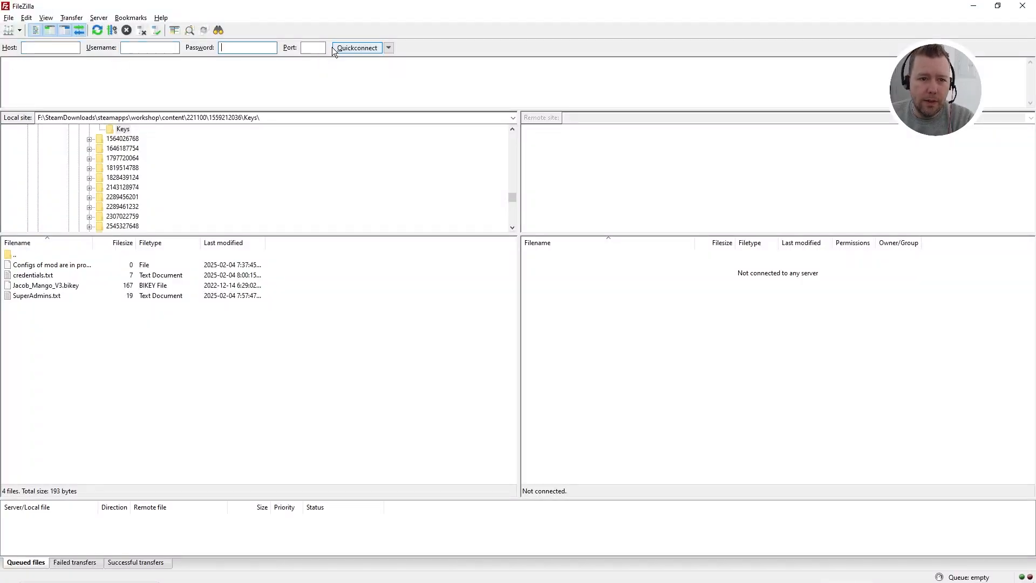
pyautogui.click(309, 48)
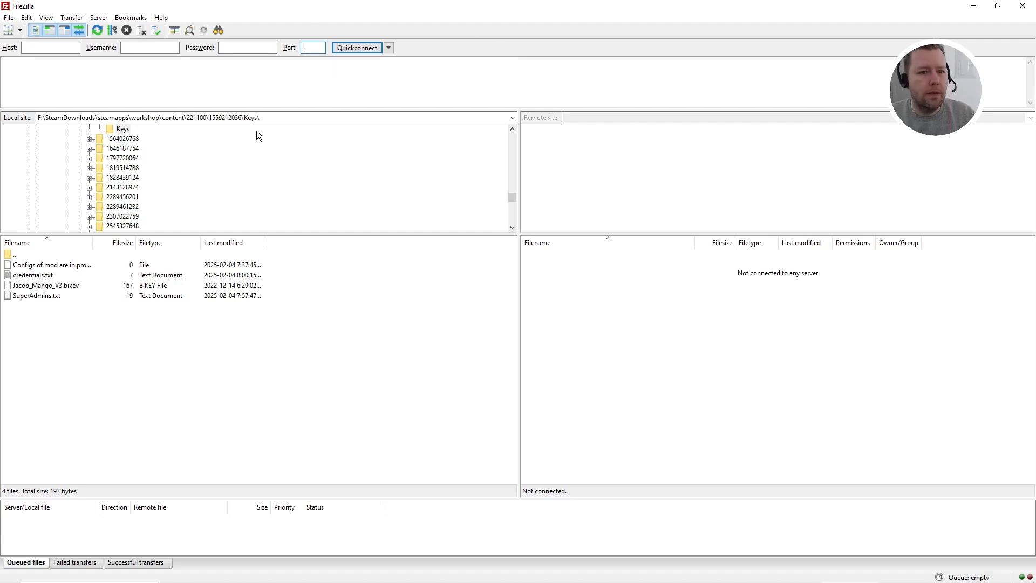
# Switch to the Nitrado web interface in Chrome and open the server dashboard at its FTP credentials.
pyautogui.hotkey('alt', 'Tab')
pyautogui.click(638, 11)
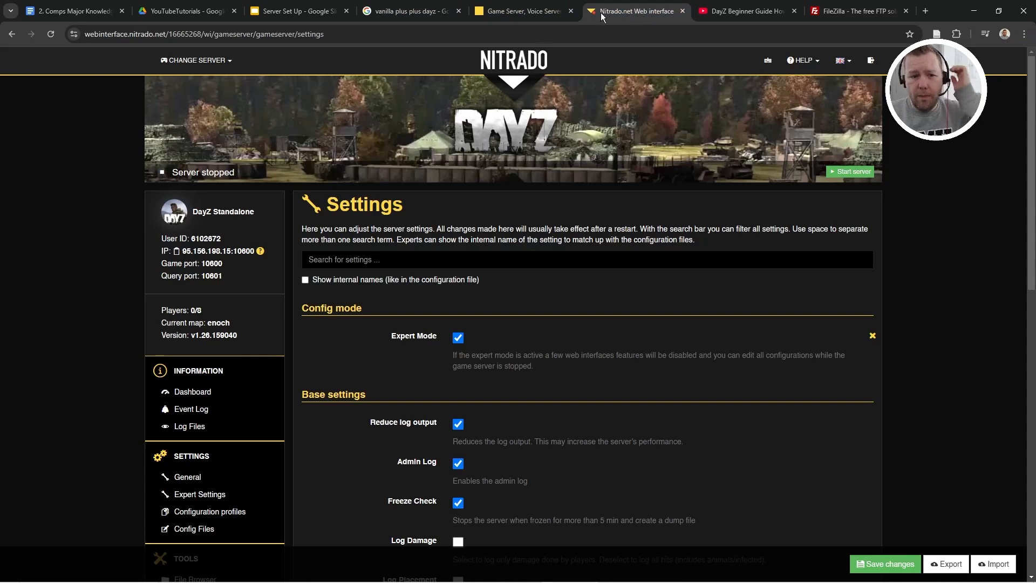
pyautogui.scroll(-2, 385, 257)
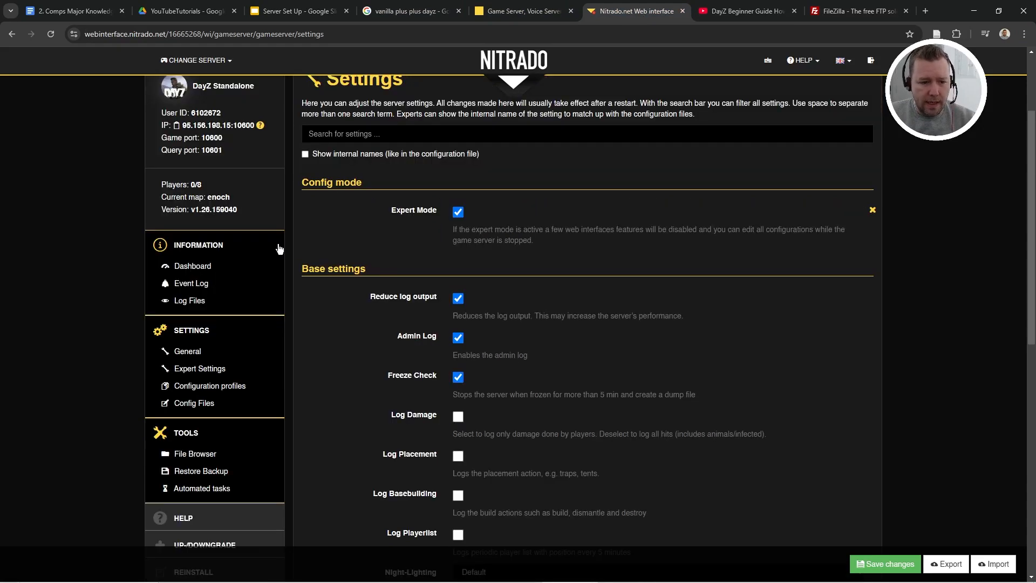
pyautogui.click(194, 269)
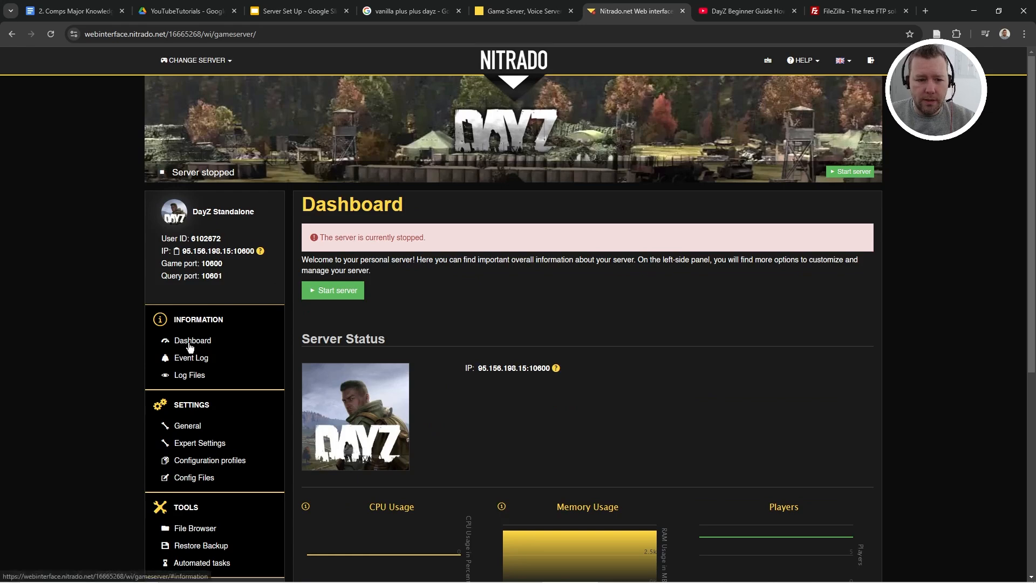
pyautogui.scroll(-5, 509, 319)
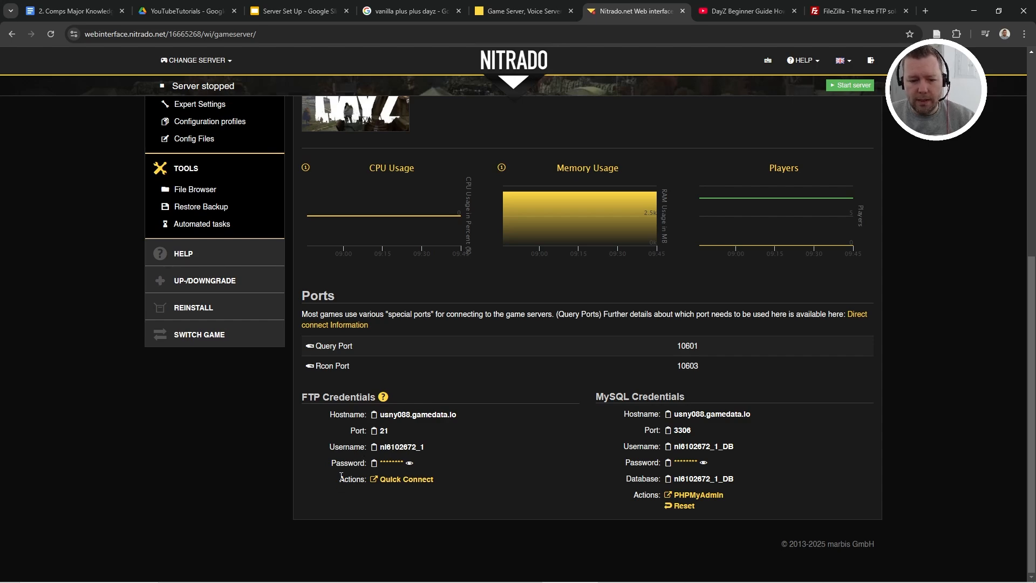
pyautogui.hotkey('alt', 'Tab')
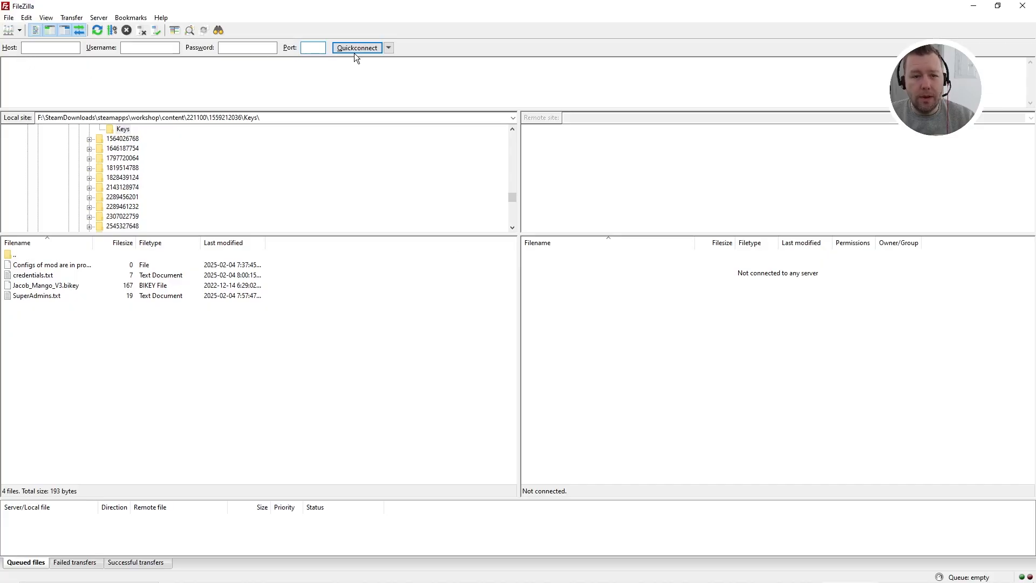
pyautogui.hotkey('alt', 'Tab')
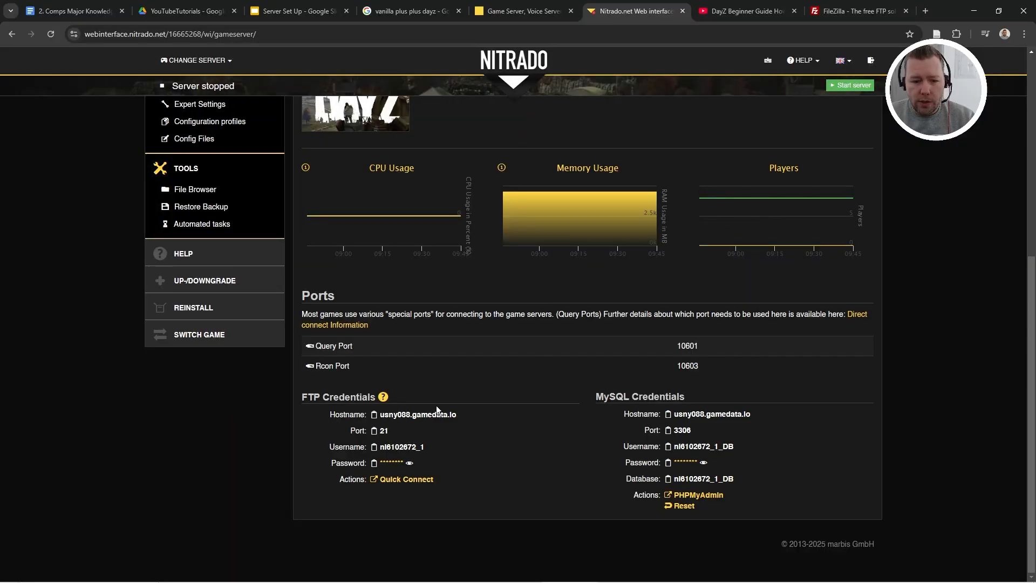
# Copy the FTP hostname usny088.gamedata.io from the Nitrado dashboard into FileZilla's host field.
pyautogui.moveTo(380, 416); pyautogui.dragTo(459, 416)
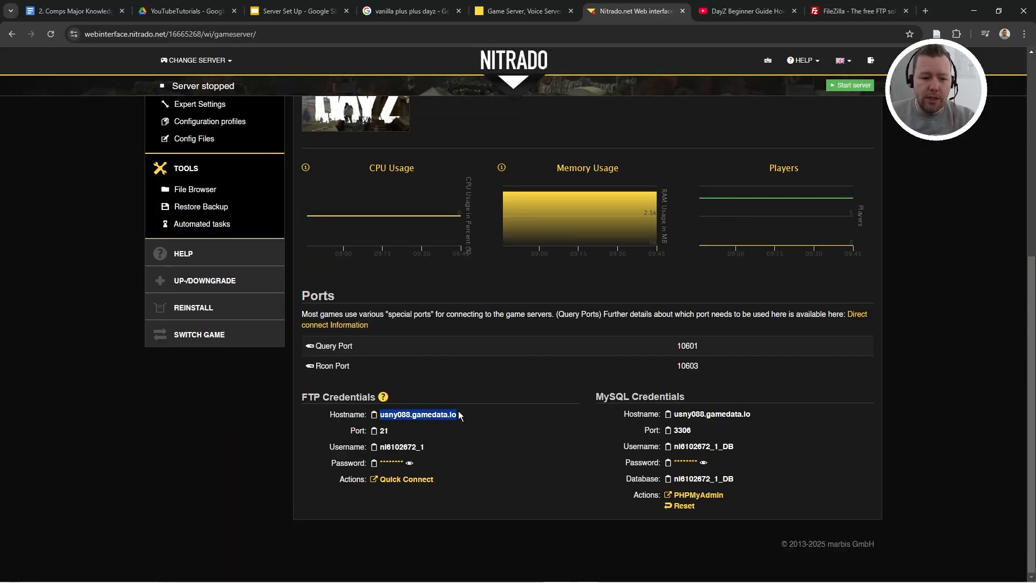
pyautogui.click(400, 396)
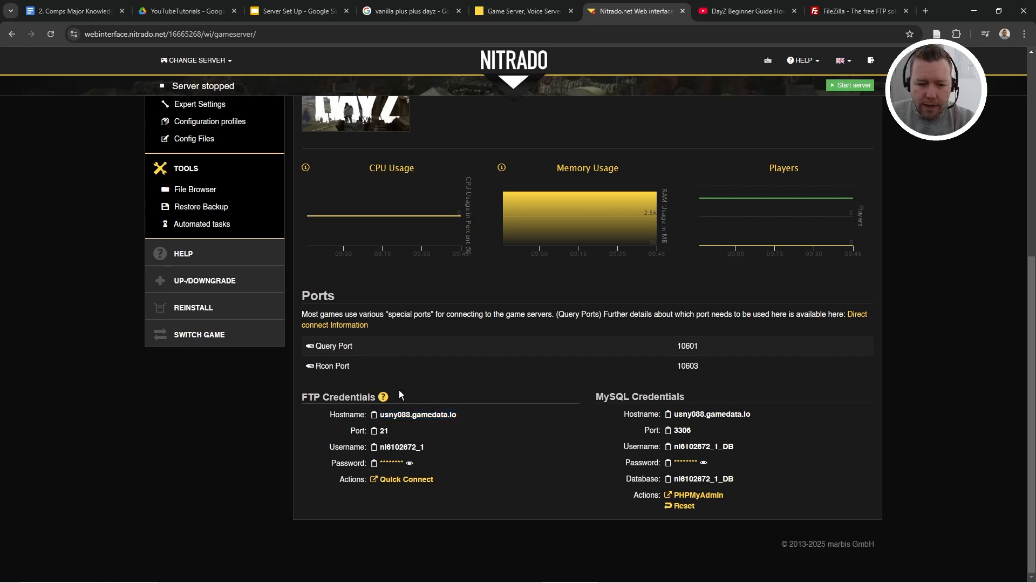
pyautogui.click(374, 416)
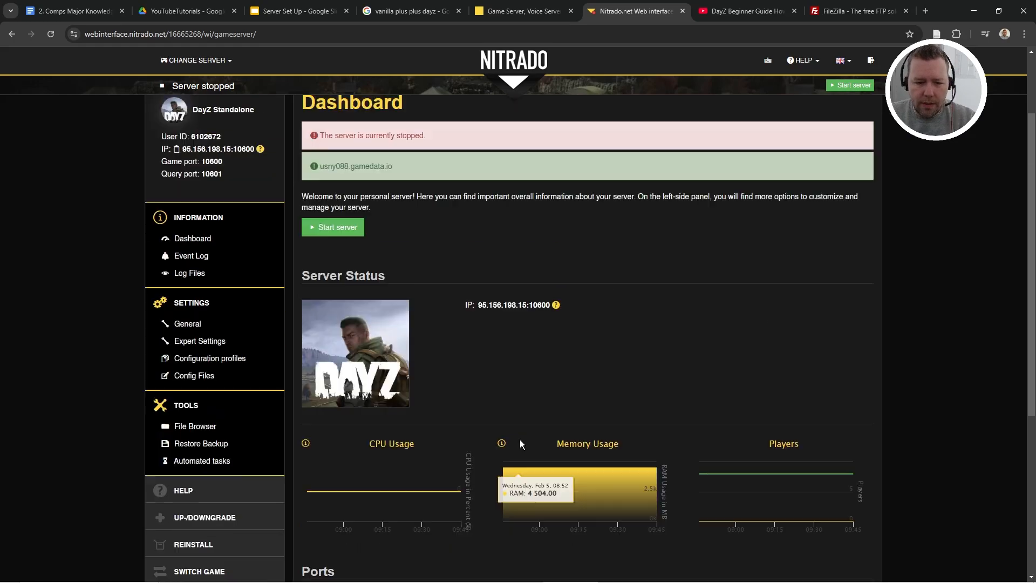
pyautogui.hotkey('alt', 'Tab')
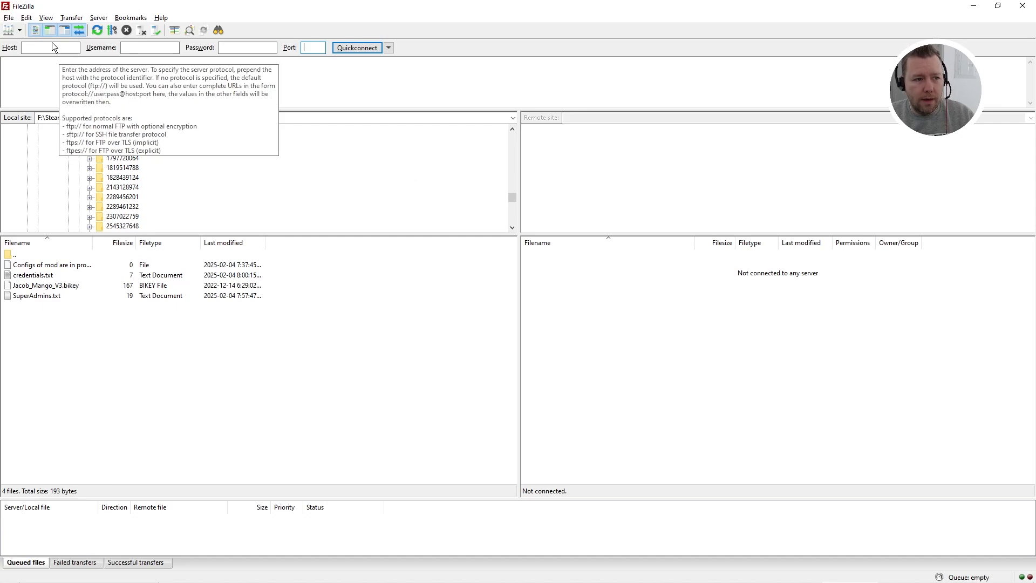
pyautogui.click(52, 46)
pyautogui.hotkey('ctrl', 'v')
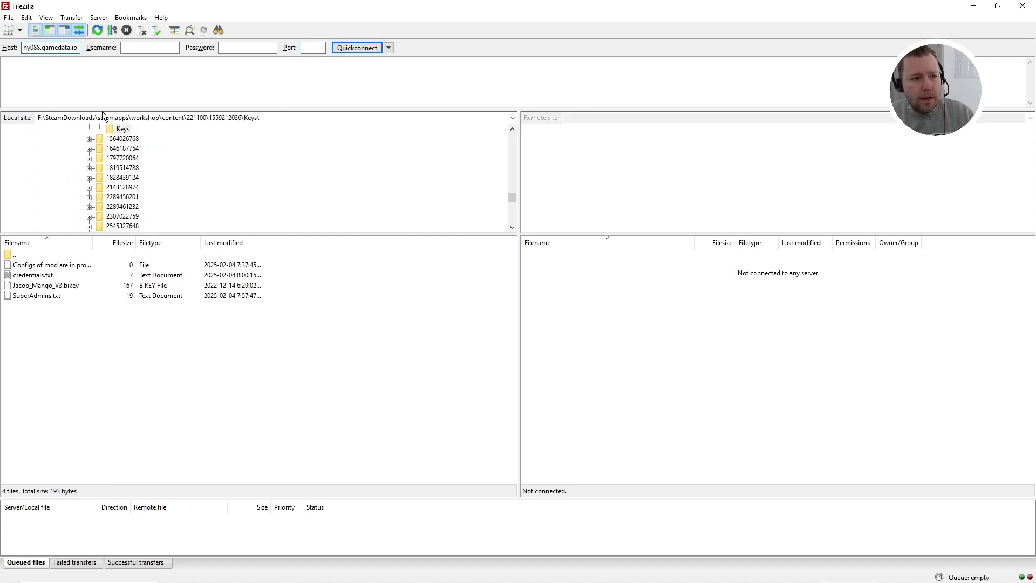
# Copy the FTP port 21 from the Nitrado dashboard into FileZilla's port field.
pyautogui.hotkey('alt', 'Tab')
pyautogui.scroll(-6, 380, 216)
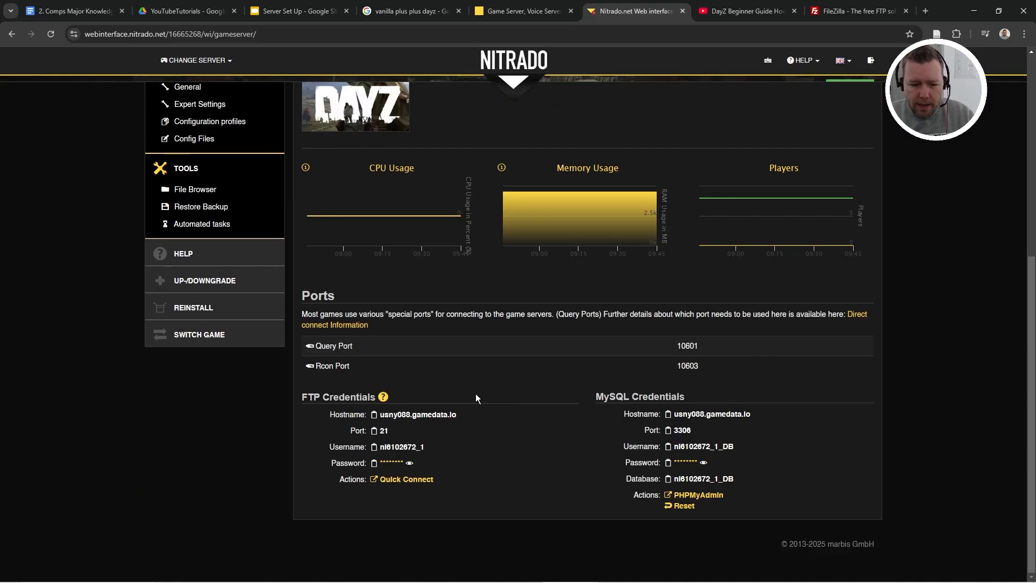
pyautogui.click(374, 431)
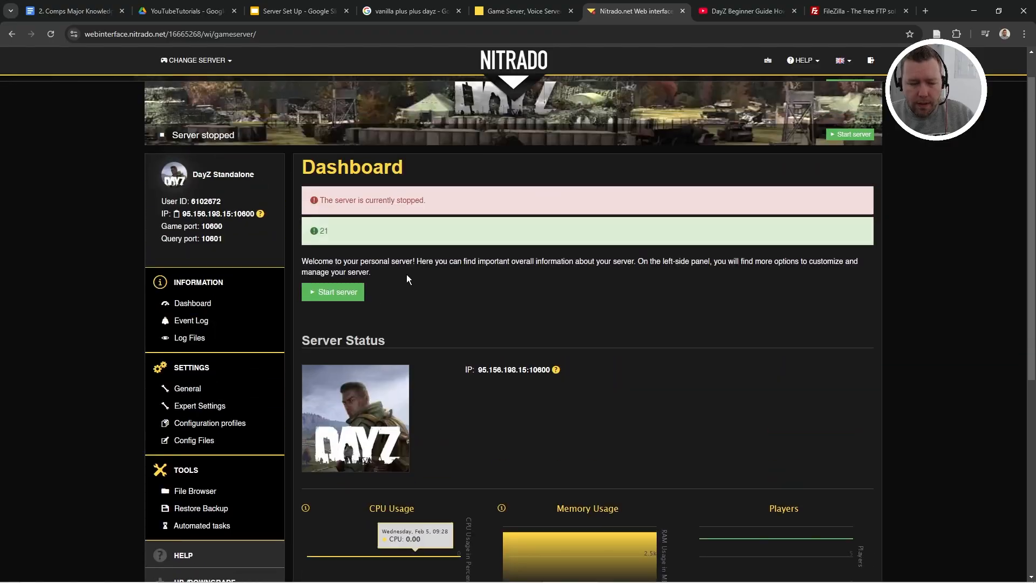
pyautogui.hotkey('alt', 'Tab')
pyautogui.click(310, 47)
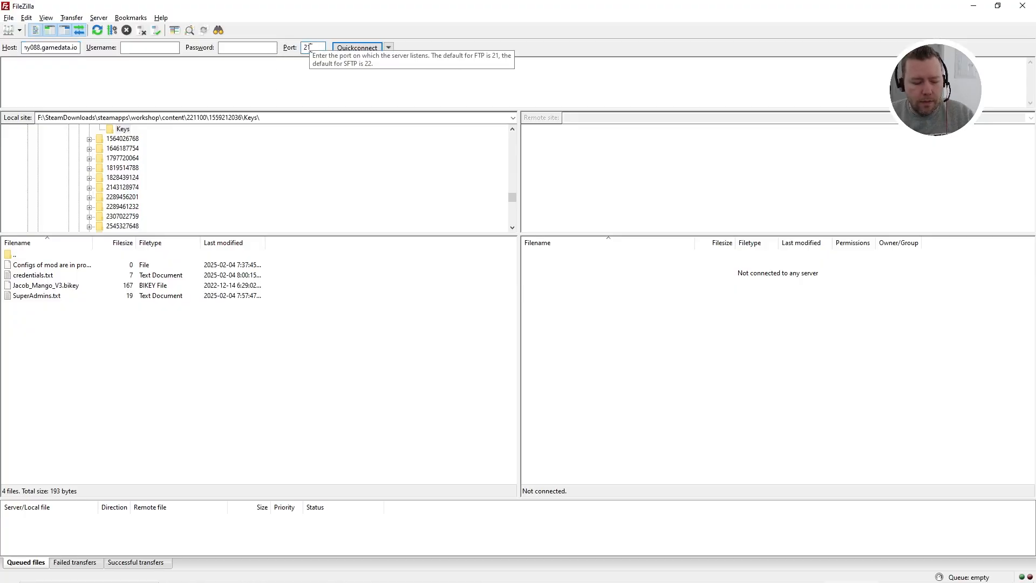
pyautogui.hotkey('ctrl', 'v')
# Copy the FTP username from the Nitrado dashboard into FileZilla's username field.
pyautogui.hotkey('alt', 'Tab')
pyautogui.scroll(-7, 323, 366)
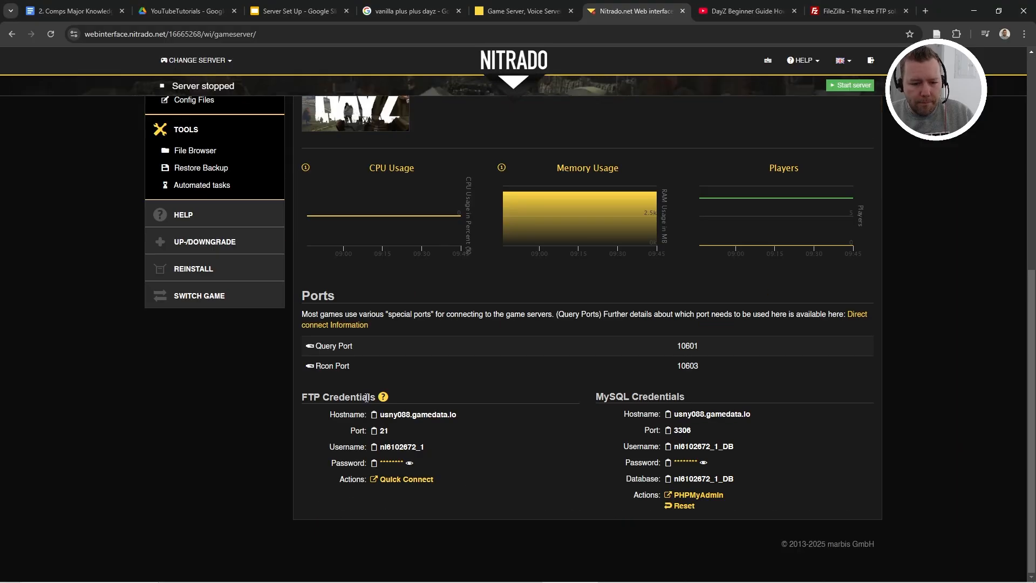
pyautogui.click(374, 448)
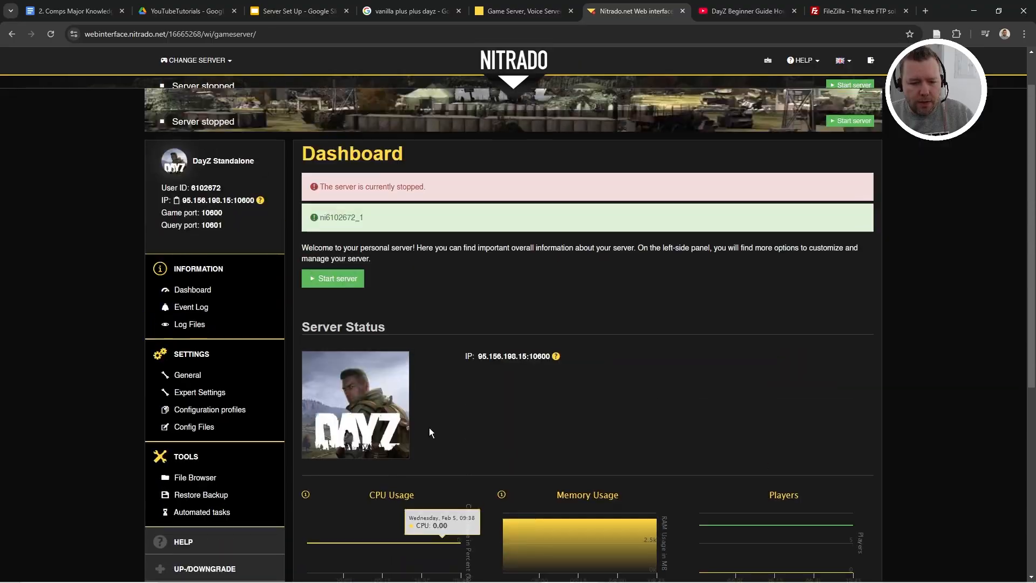
pyautogui.hotkey('alt', 'Tab')
pyautogui.click(143, 47)
pyautogui.hotkey('ctrl', 'v')
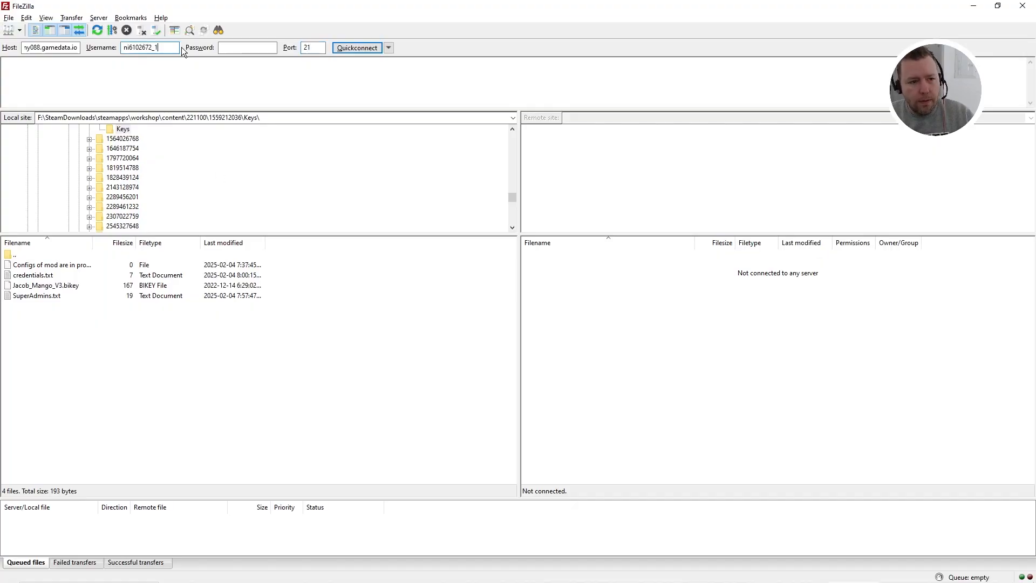
# Copy the FTP password from the Nitrado dashboard into FileZilla's password field and connect to the server.
pyautogui.hotkey('alt', 'Tab')
pyautogui.scroll(-7, 443, 386)
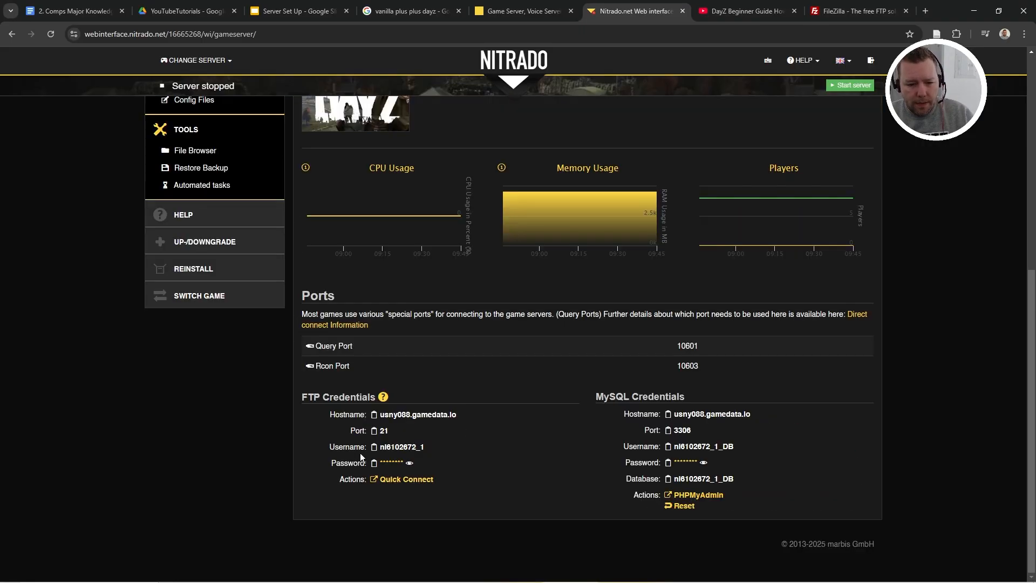
pyautogui.click(374, 462)
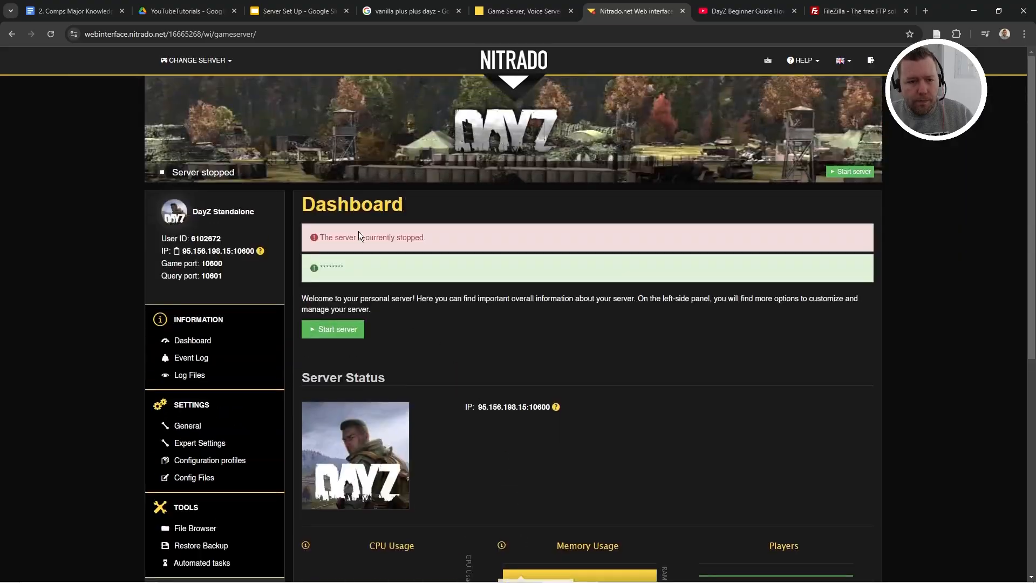
pyautogui.hotkey('alt', 'Tab')
pyautogui.click(239, 47)
pyautogui.hotkey('ctrl', 'v')
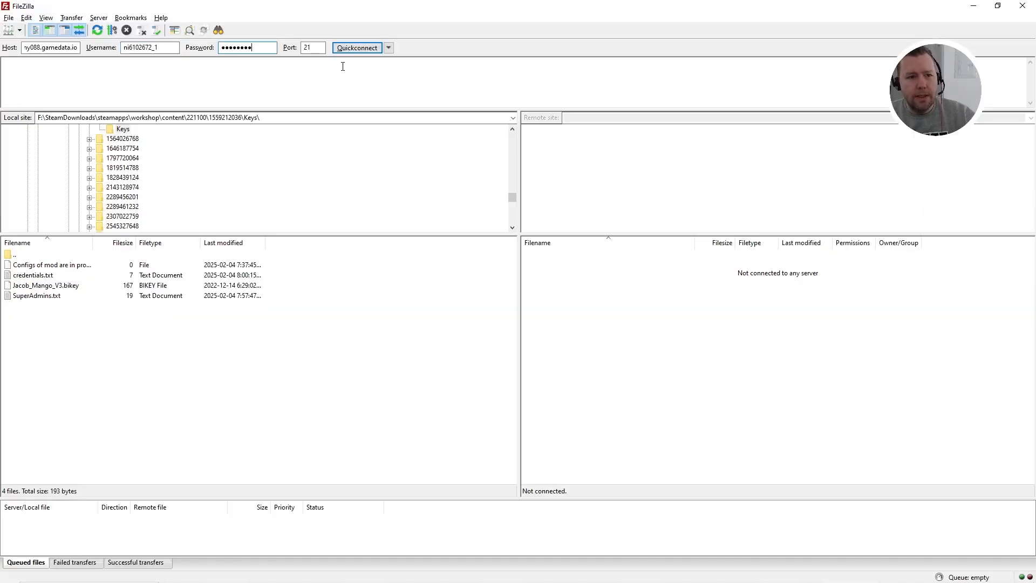
pyautogui.click(356, 47)
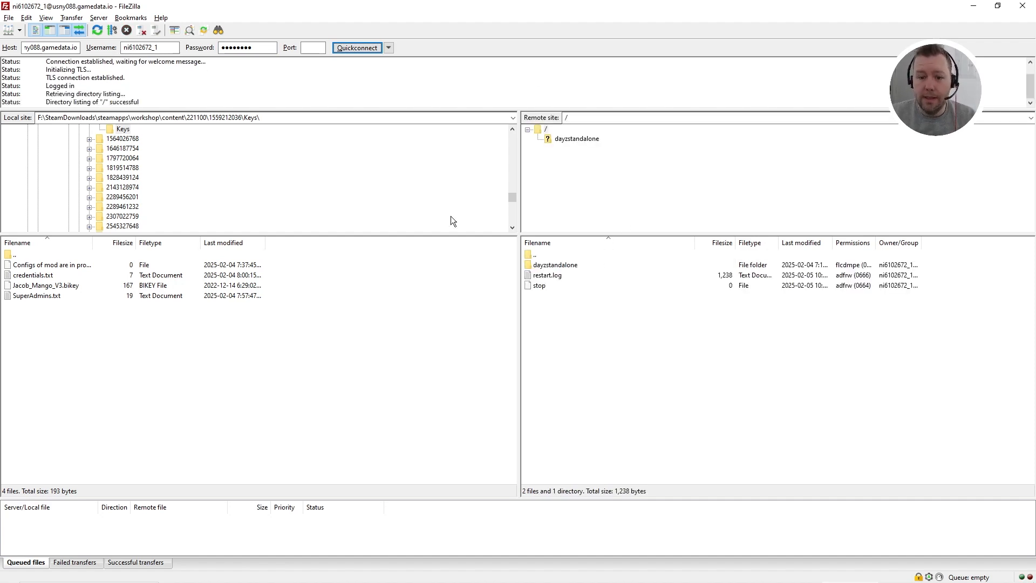
pyautogui.doubleClick(556, 267)
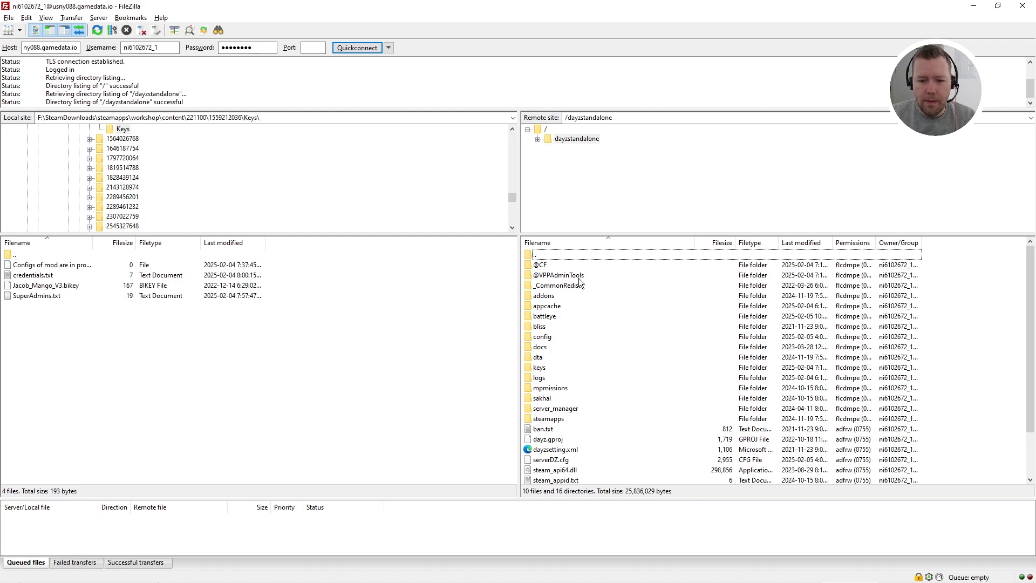
pyautogui.doubleClick(563, 276)
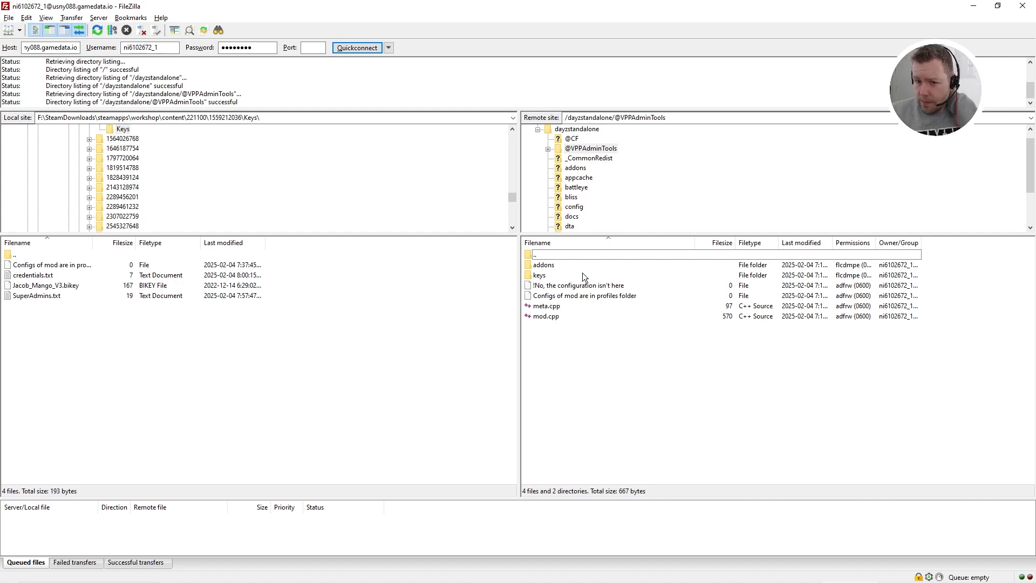
pyautogui.doubleClick(535, 256)
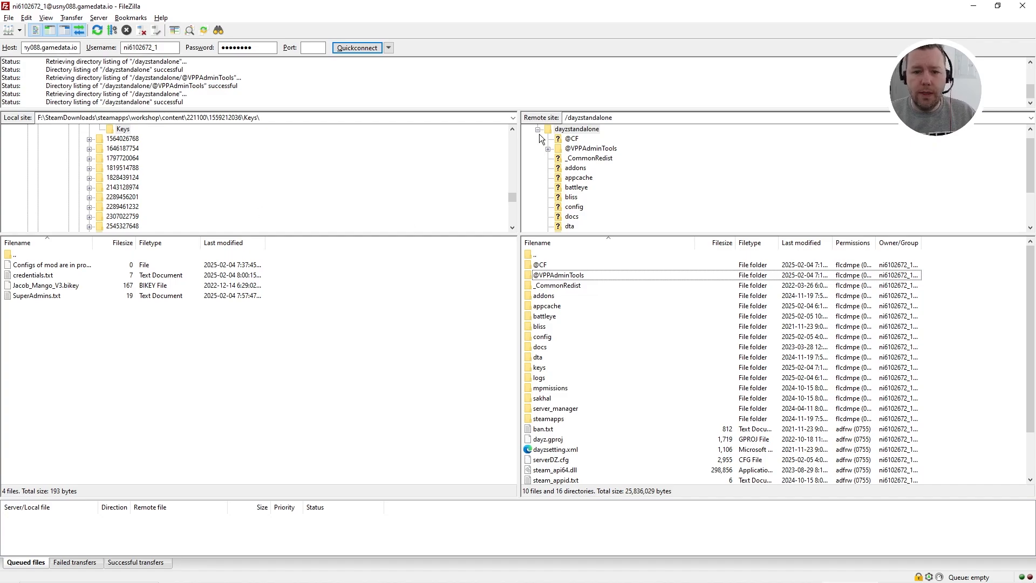
# Switch to the DayZ Launcher and open the VPPAdminTools mod's local folder, acknowledging the Workshop cache warning.
pyautogui.hotkey('alt', 'Tab')
pyautogui.click(265, 353)
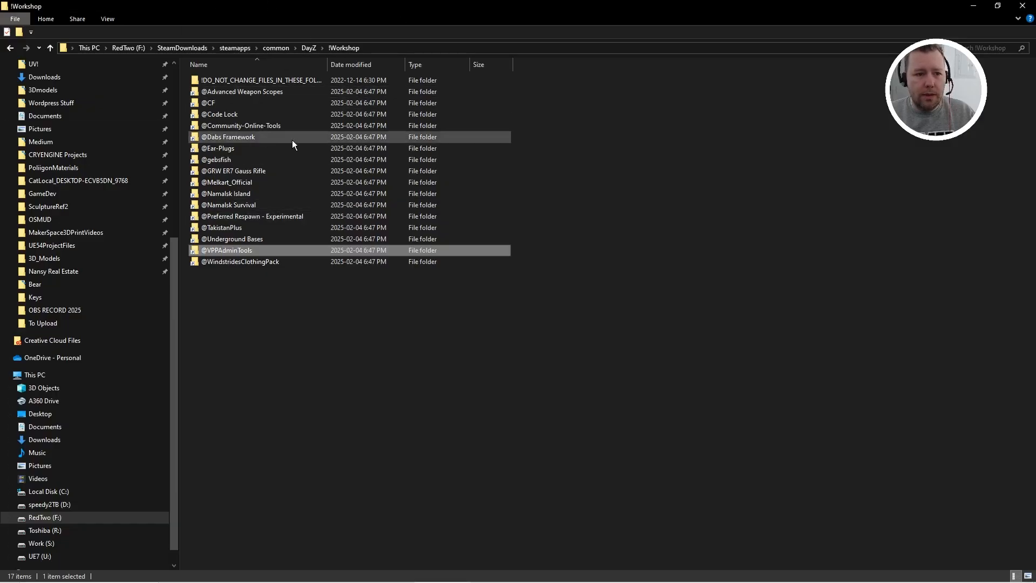
pyautogui.hotkey('alt', 'Tab')
pyautogui.click(469, 357)
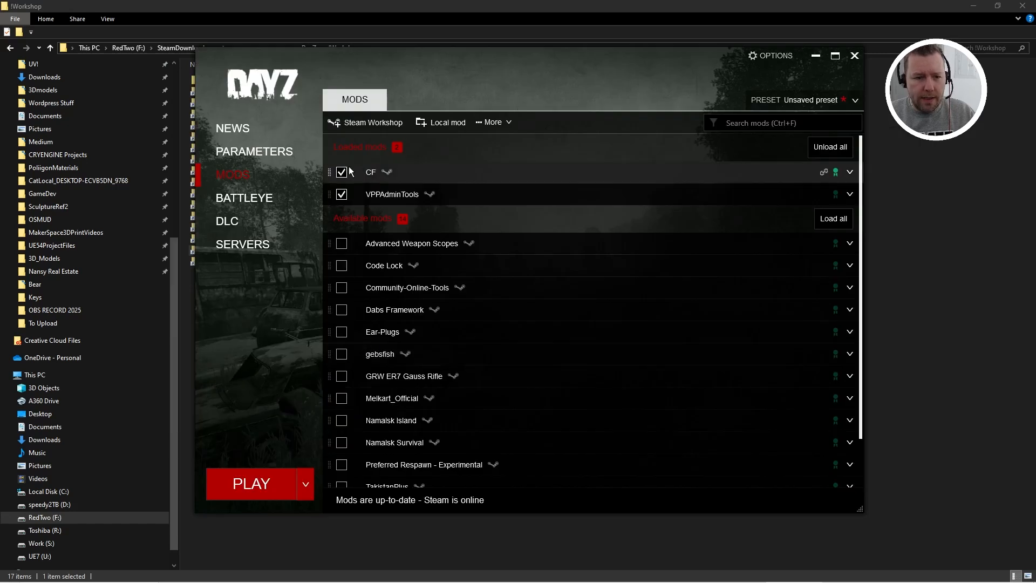
pyautogui.rightClick(389, 193)
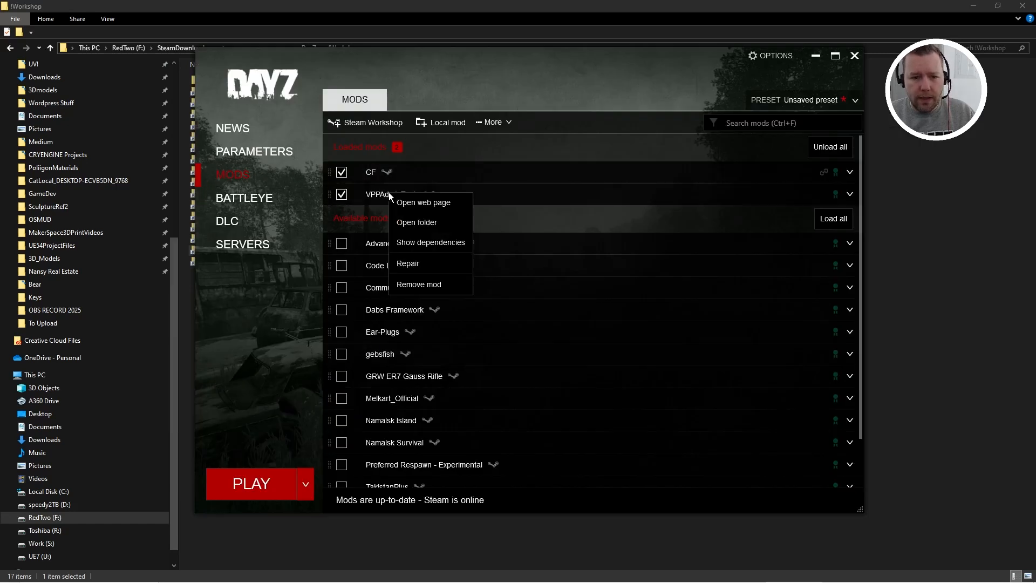
pyautogui.click(432, 224)
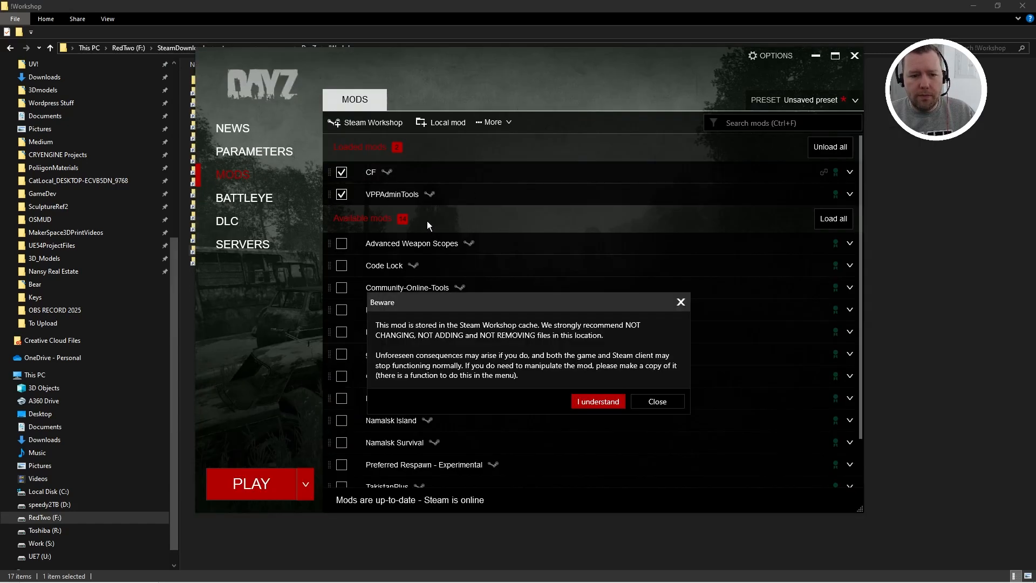
pyautogui.click(588, 400)
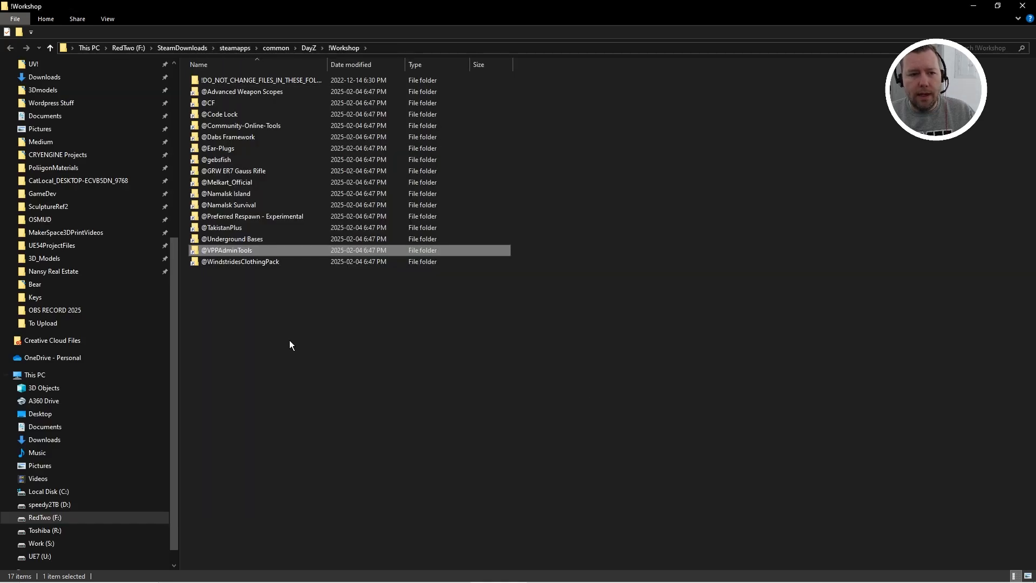
# Copy the folder path F:\SteamDownloads\steamapps\common\DayZ\!Workshop from File Explorer and switch back to FileZilla.
pyautogui.click(377, 349)
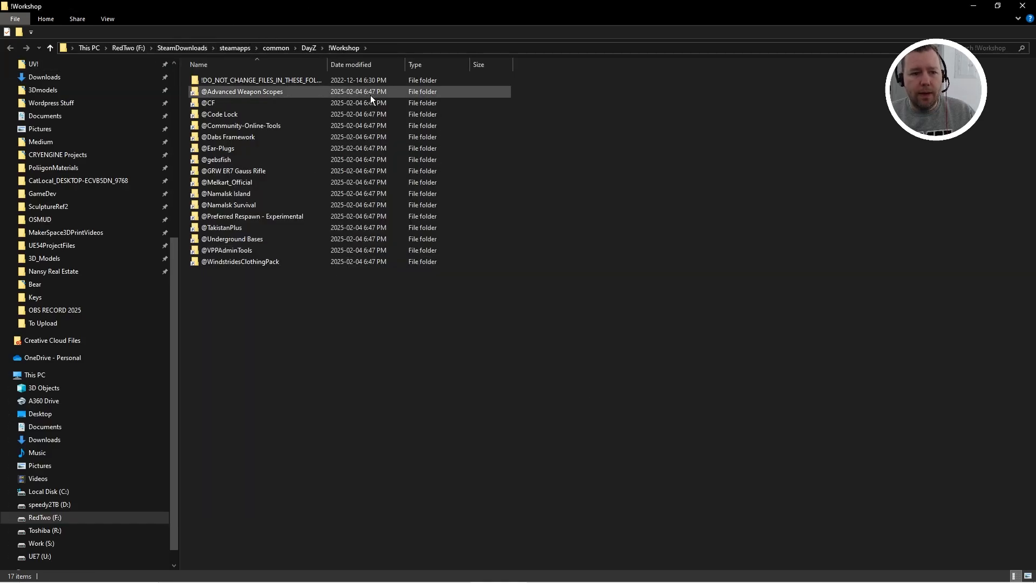
pyautogui.click(402, 49)
pyautogui.hotkey('ctrl', 'c')
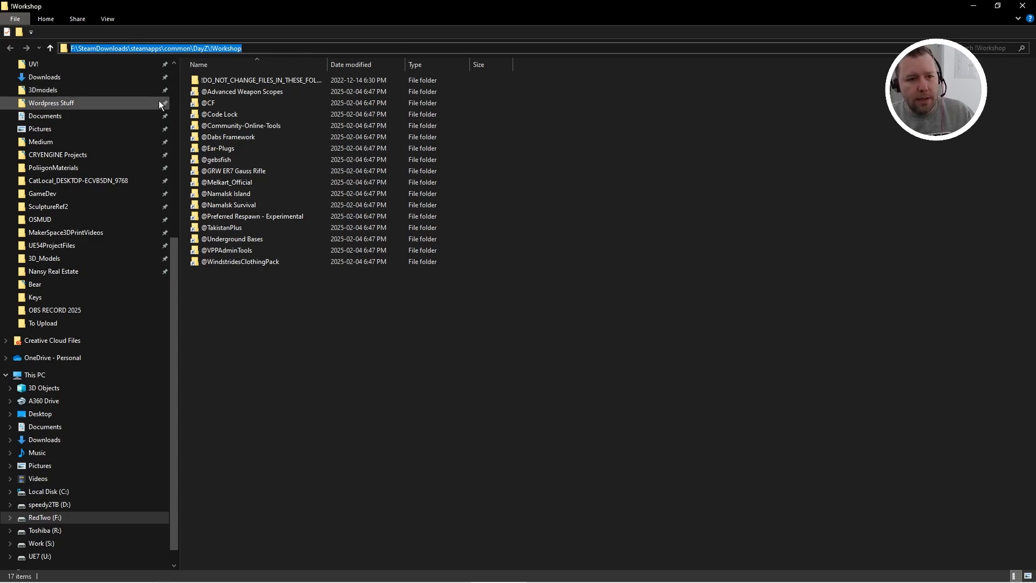
pyautogui.hotkey('alt', 'Tab')
pyautogui.hotkey('alt', 'Tab')
pyautogui.hotkey('alt', 'Tab')
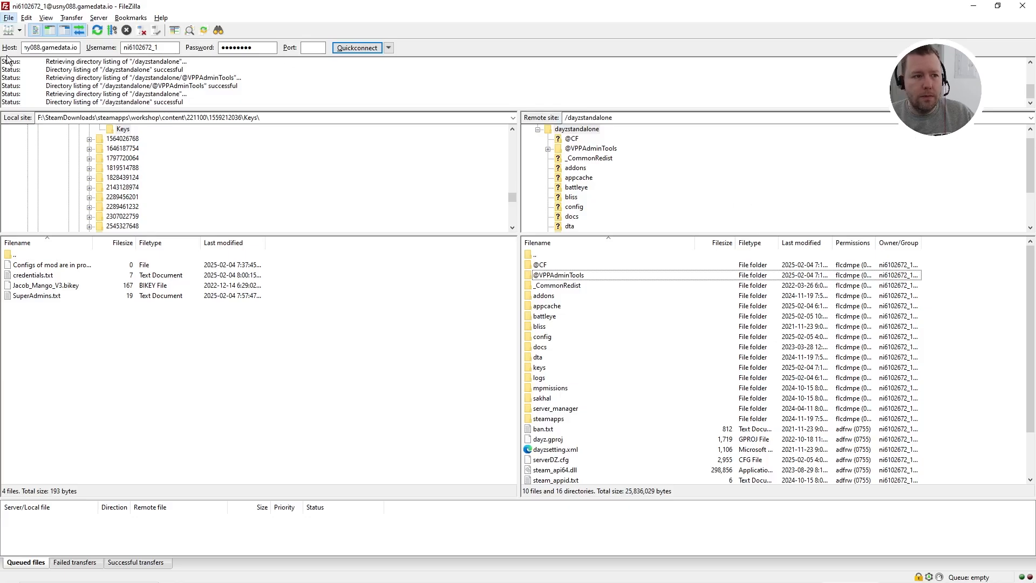
# Set FileZilla's local site to F:\SteamDownloads\steamapps\common\DayZ\!Workshop and compare its listing with the same folder in File Explorer.
pyautogui.click(309, 118)
pyautogui.hotkey('ctrl', 'v')
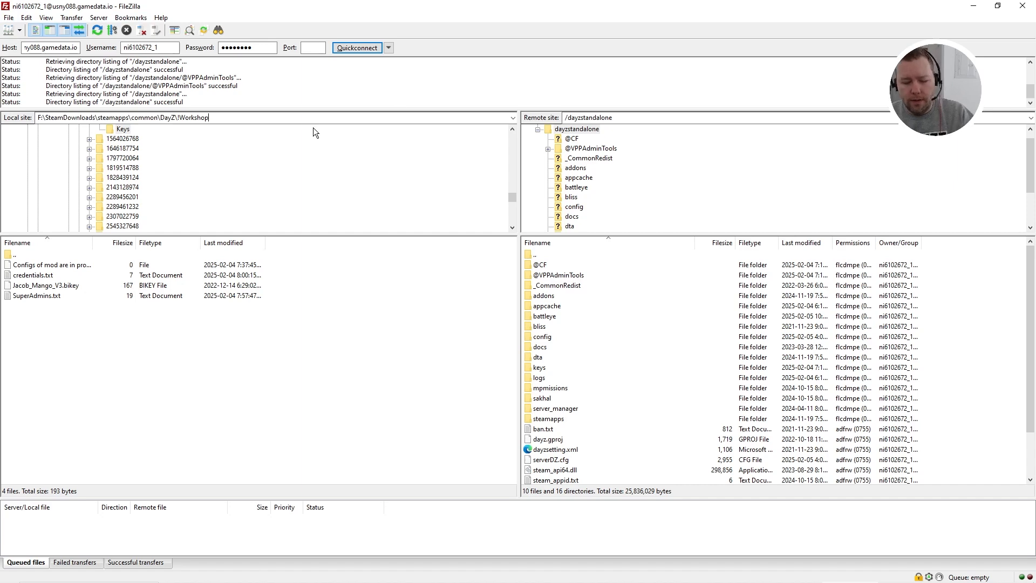
pyautogui.press('Return')
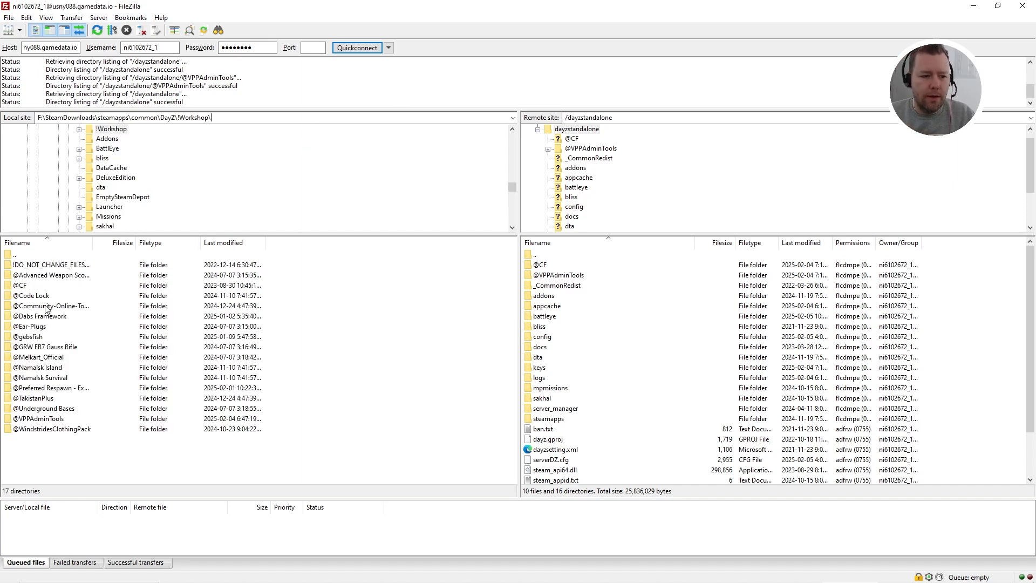
pyautogui.hotkey('alt', 'Tab')
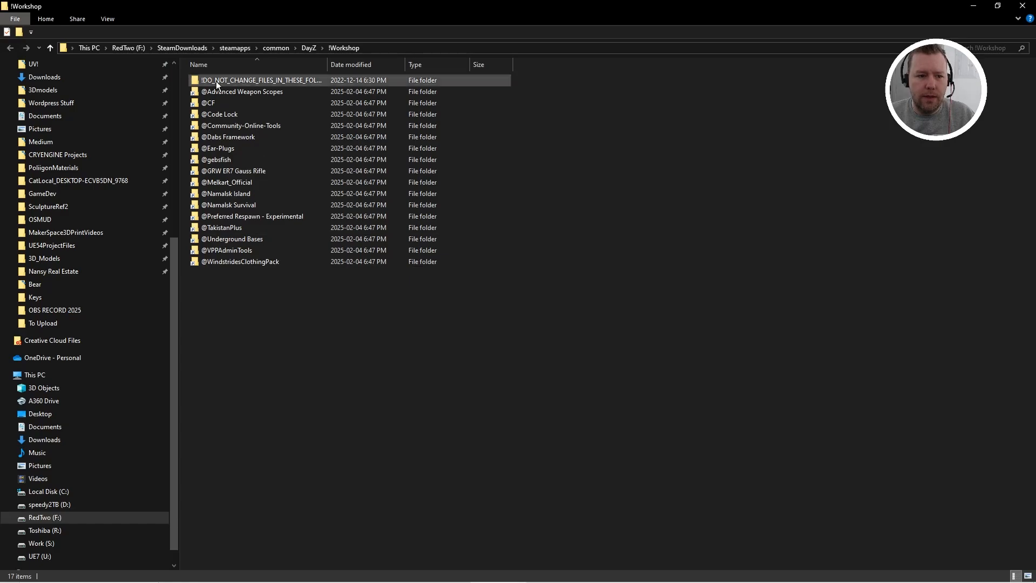
pyautogui.hotkey('alt', 'Tab')
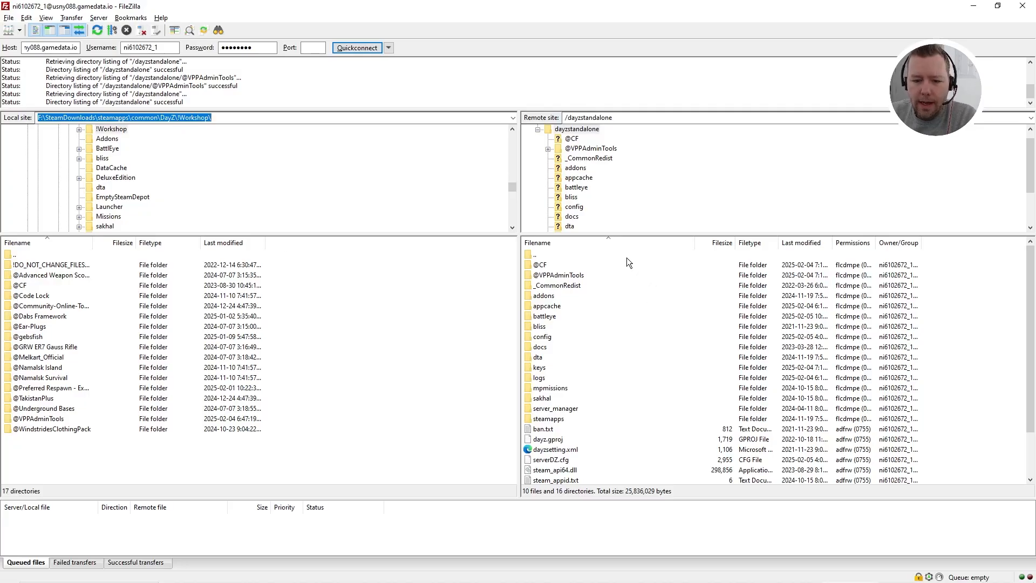
pyautogui.scroll(-2, 567, 339)
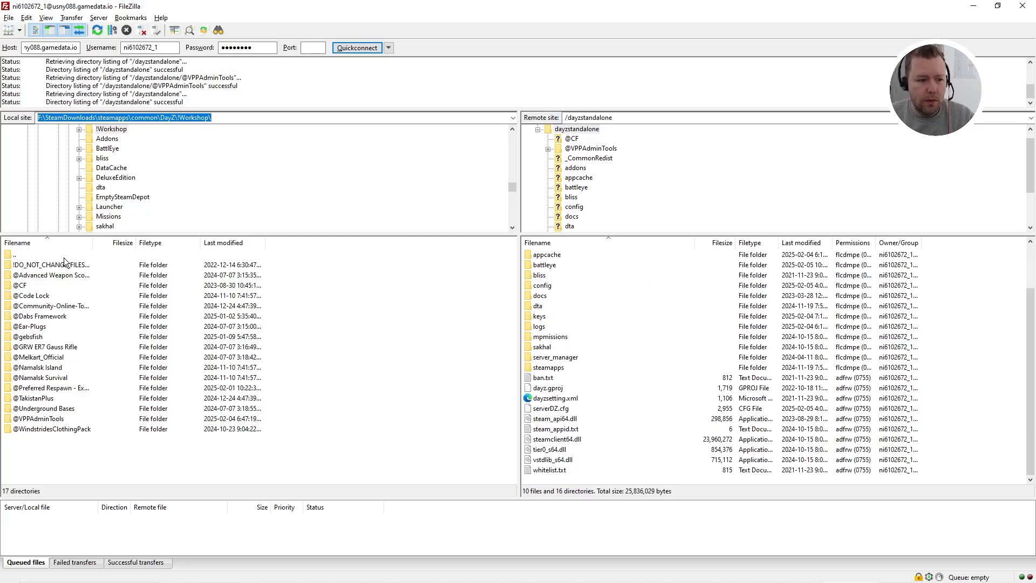
pyautogui.click(26, 285)
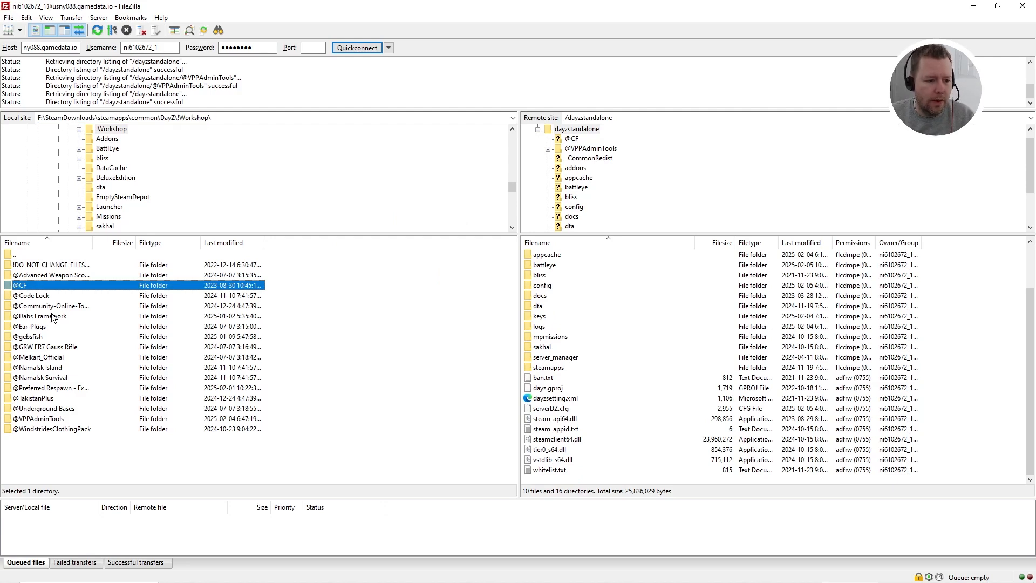
pyautogui.keyDown('ctrl'); pyautogui.click(49, 419); pyautogui.keyUp('ctrl')
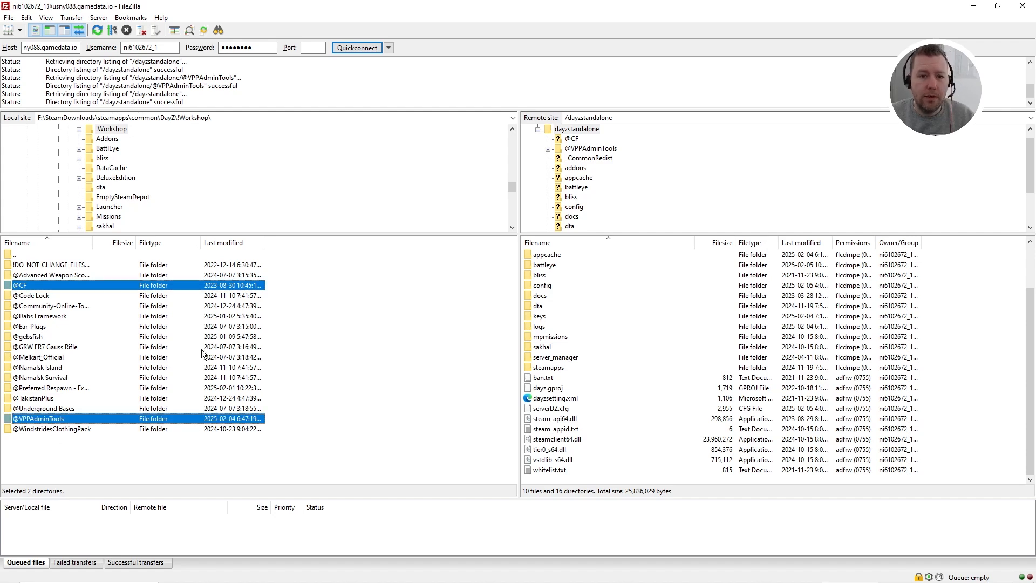
pyautogui.moveTo(71, 285)
pyautogui.mouseDown()
pyautogui.moveTo(651, 429)
pyautogui.moveTo(163, 348)
pyautogui.moveTo(79, 297)
pyautogui.moveTo(75, 284)
pyautogui.mouseUp()
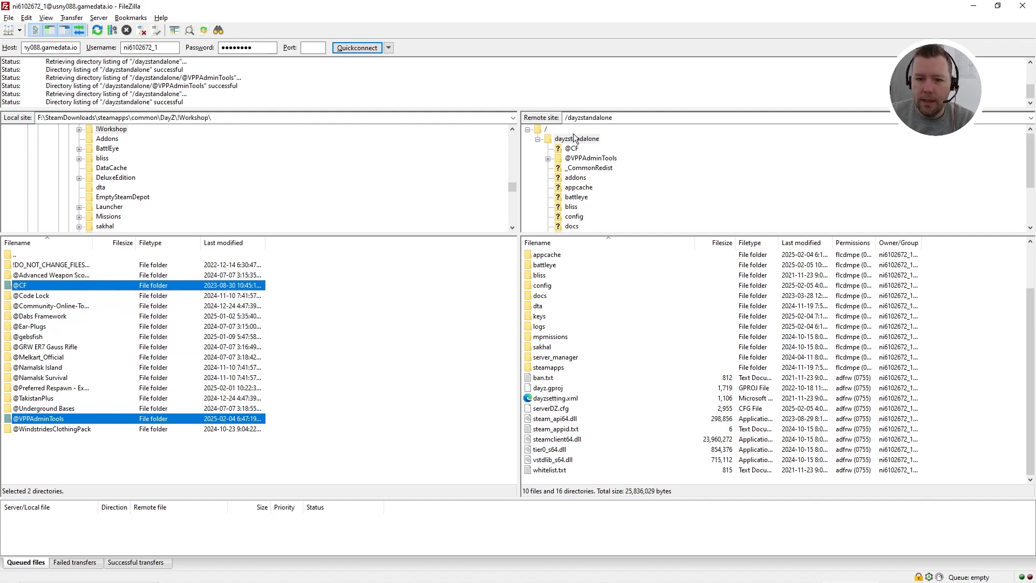
pyautogui.click(584, 139)
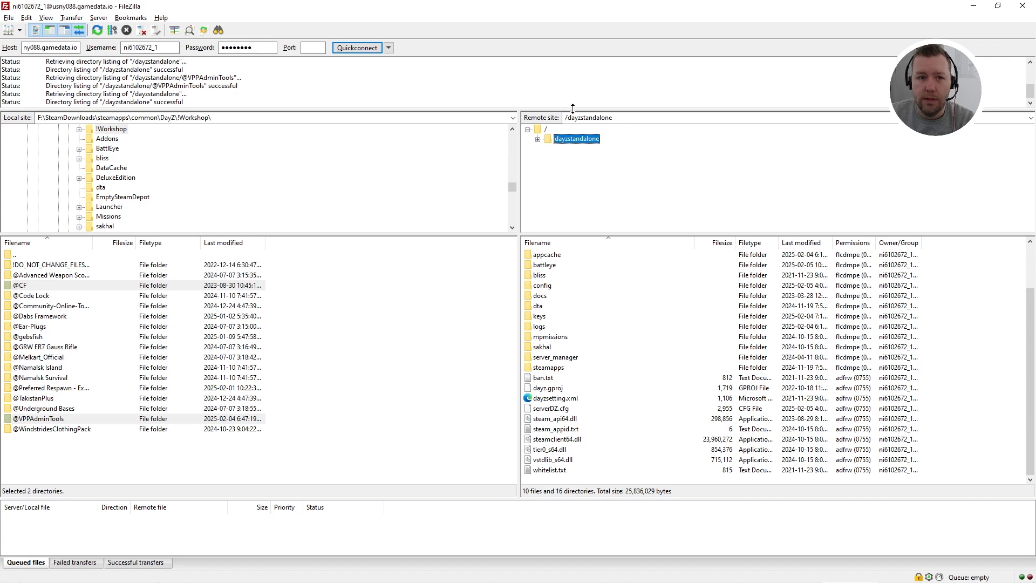
pyautogui.doubleClick(577, 137)
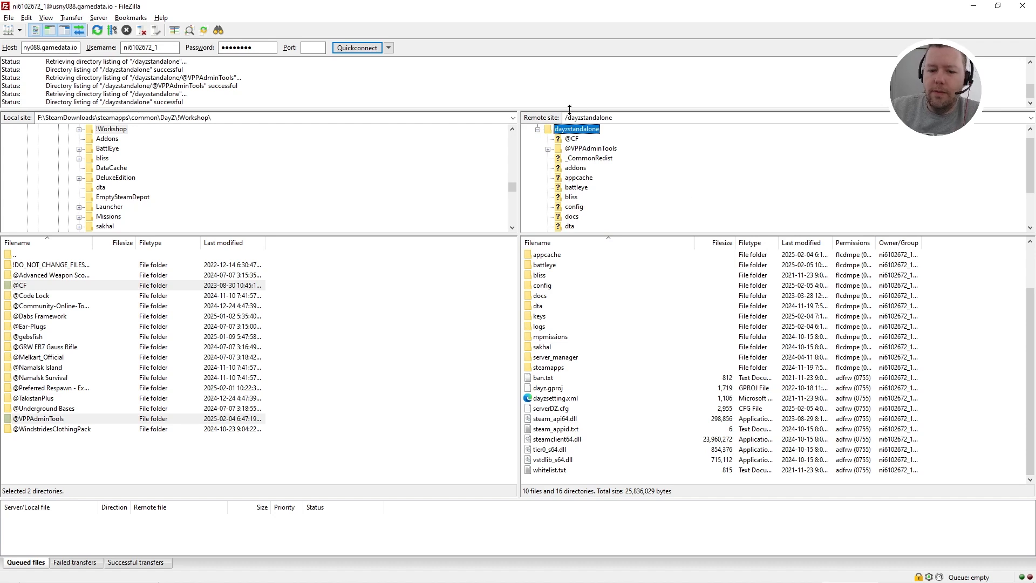
pyautogui.click(145, 286)
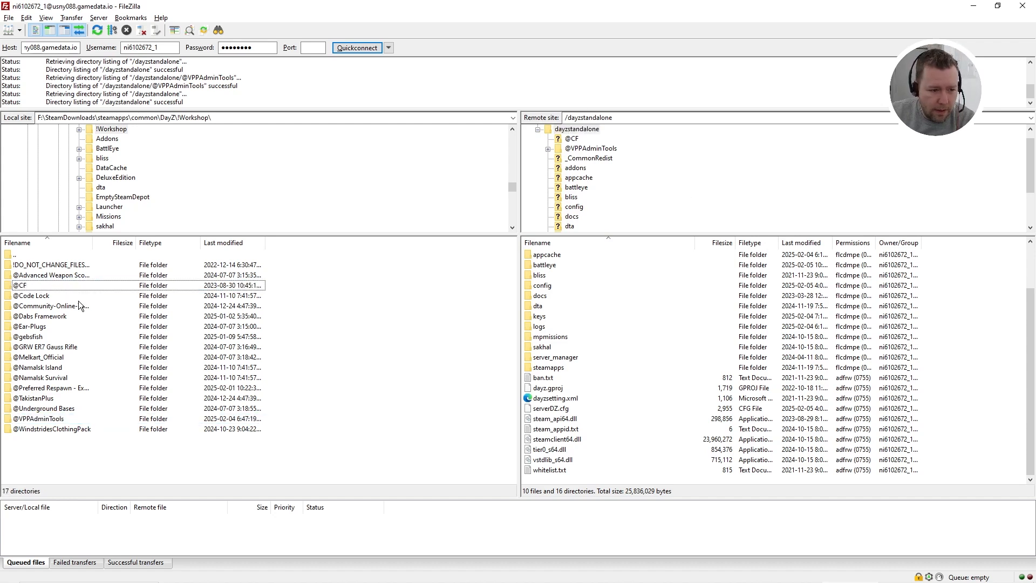
pyautogui.click(28, 283)
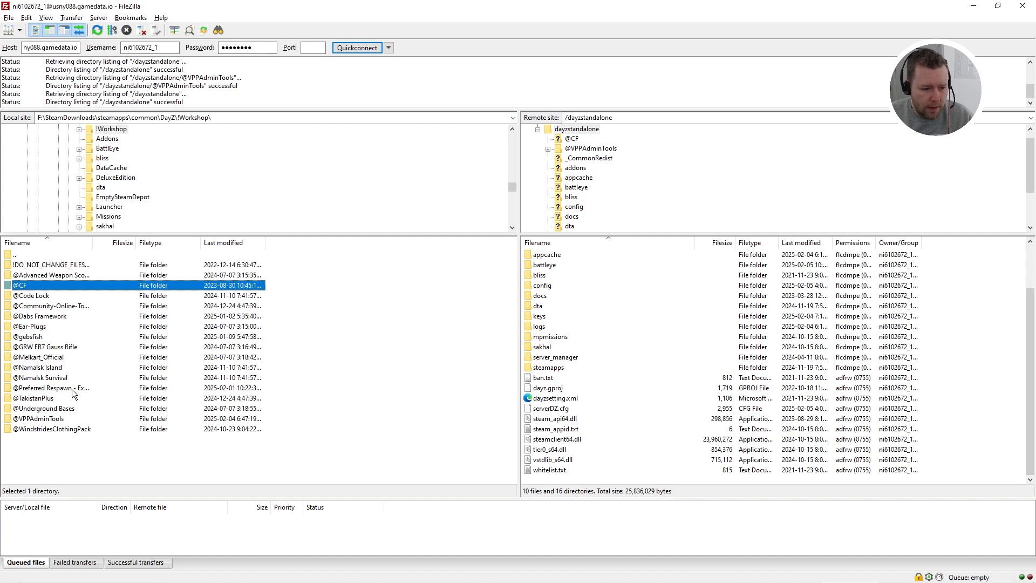
pyautogui.keyDown('ctrl'); pyautogui.click(48, 420); pyautogui.keyUp('ctrl')
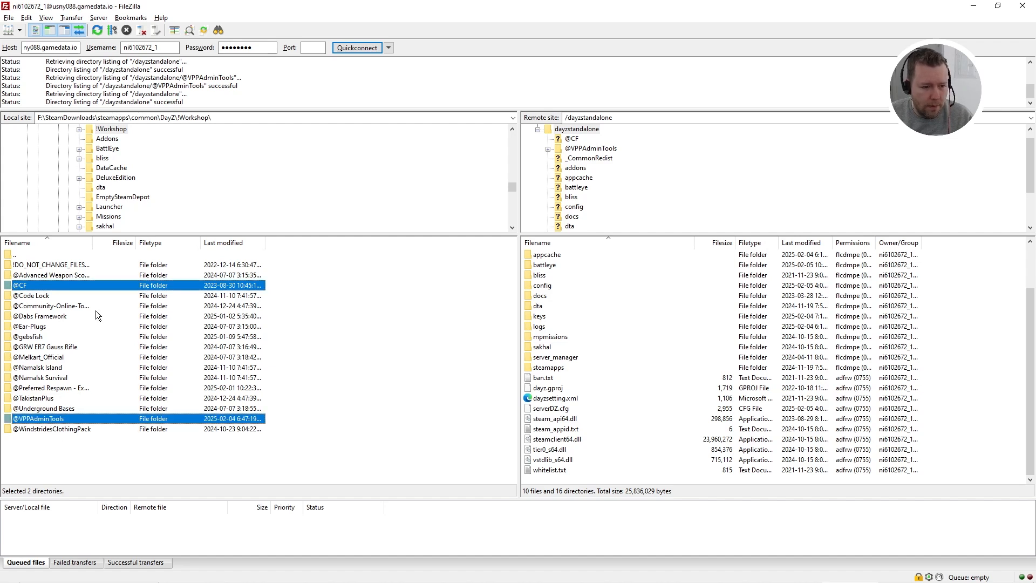
pyautogui.moveTo(36, 285); pyautogui.dragTo(130, 284)
pyautogui.scroll(2, 607, 319)
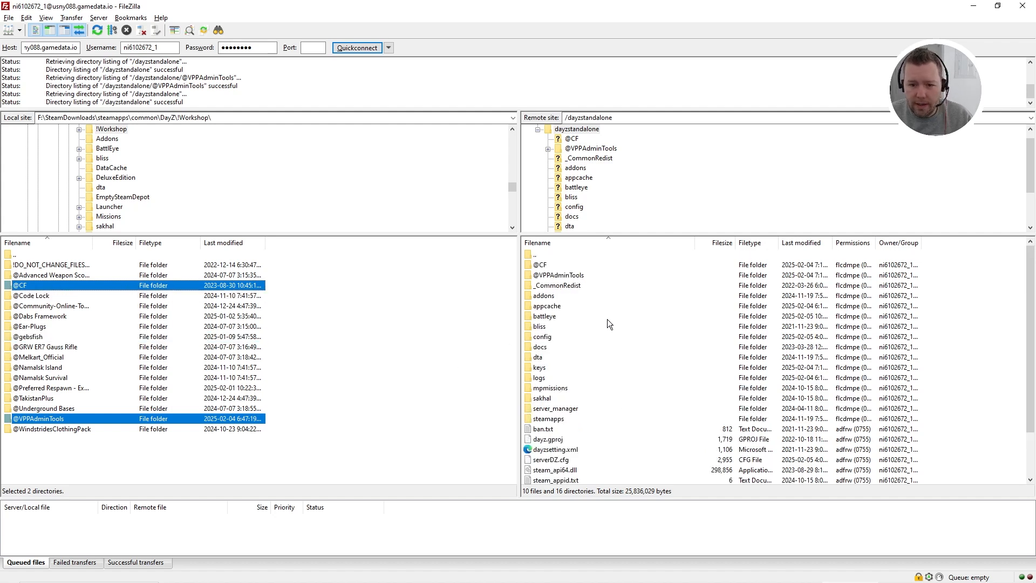
pyautogui.click(544, 265)
pyautogui.click(550, 276)
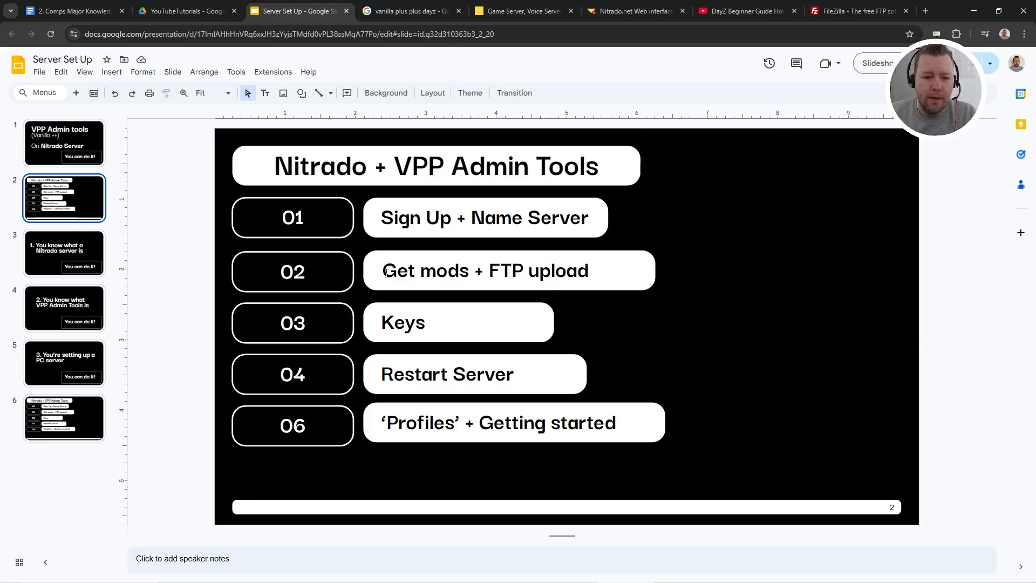
# Highlight the "Get mods + FTP upload" item on the Google Slides outline and switch back to FileZilla.
pyautogui.moveTo(387, 273); pyautogui.dragTo(590, 278)
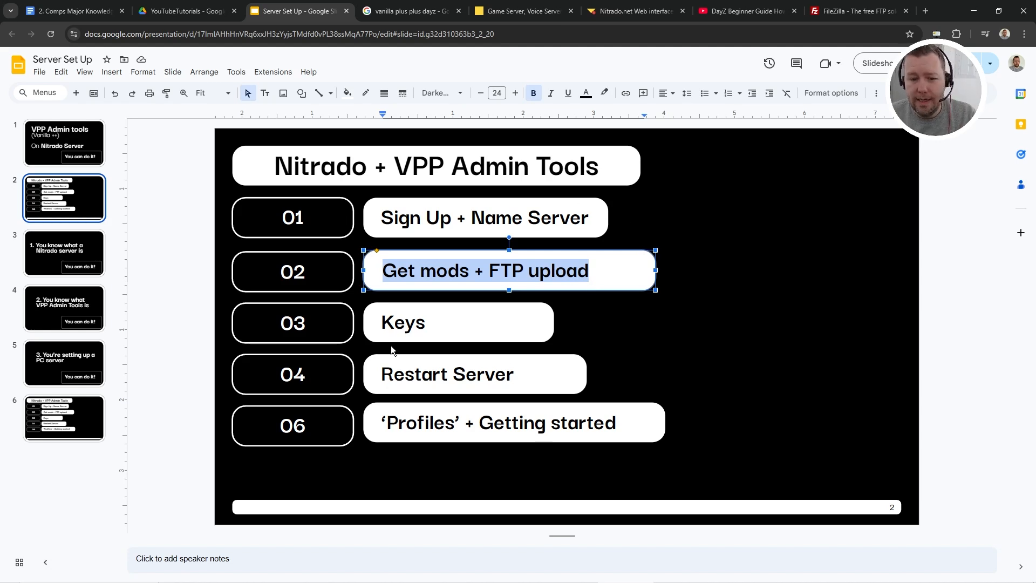
pyautogui.hotkey('alt', 'Tab')
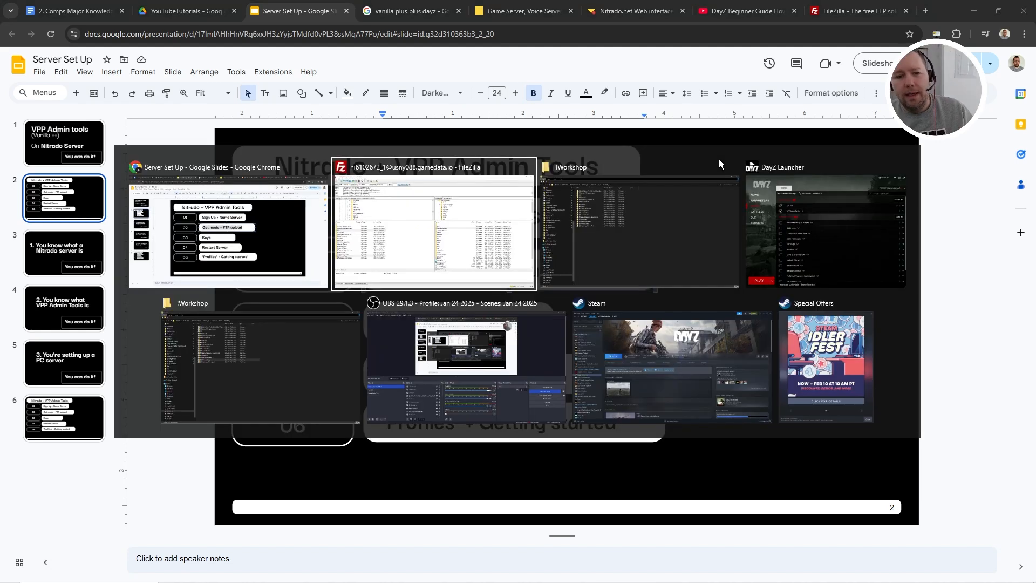
pyautogui.click(477, 319)
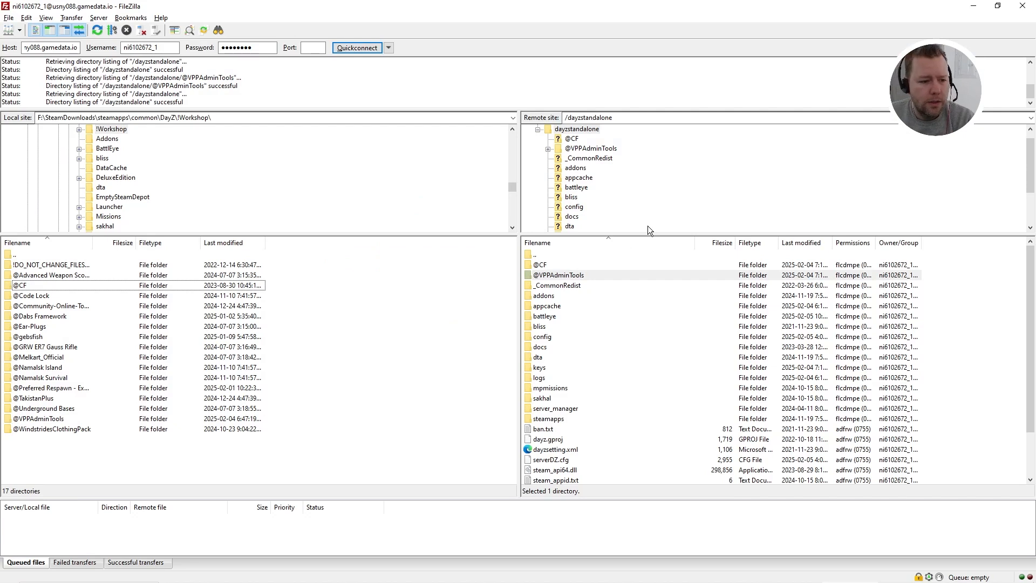
pyautogui.click(576, 131)
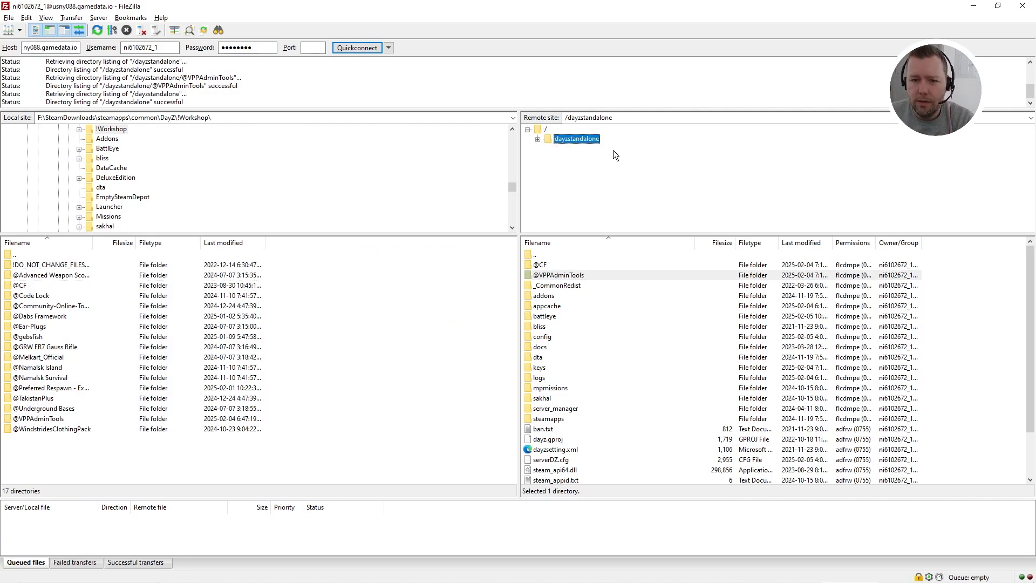
pyautogui.doubleClick(540, 369)
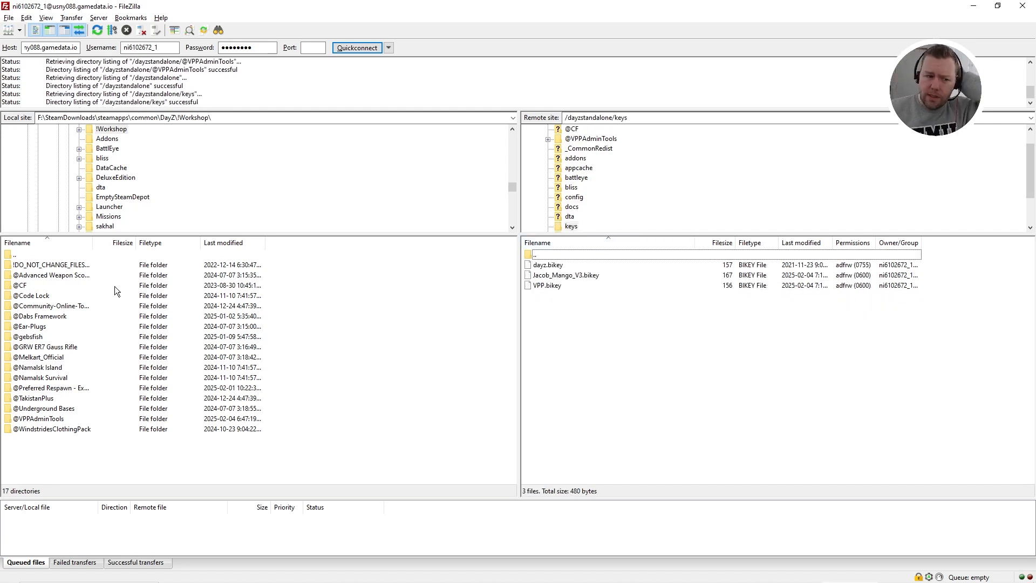
pyautogui.doubleClick(21, 286)
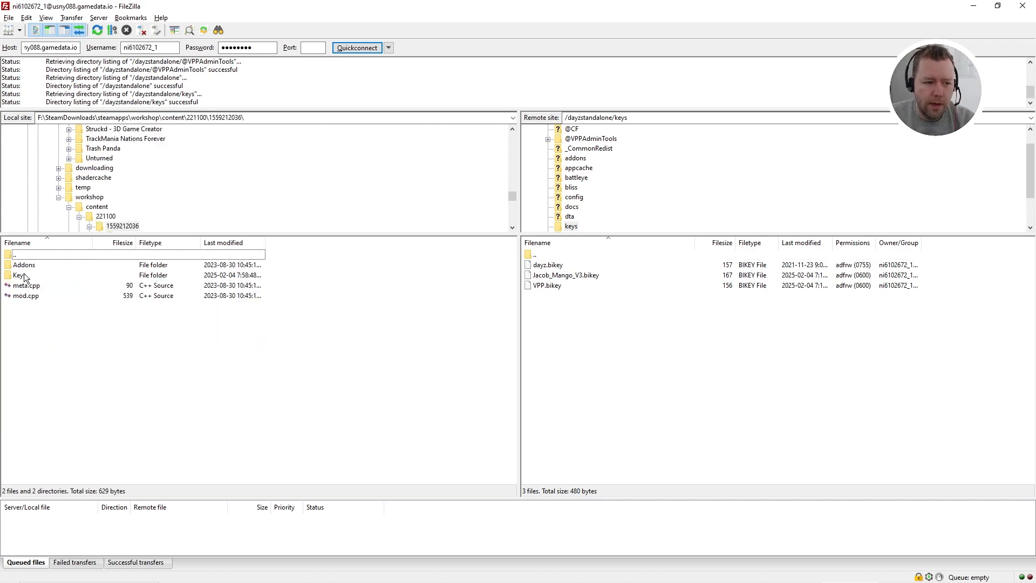
pyautogui.doubleClick(24, 277)
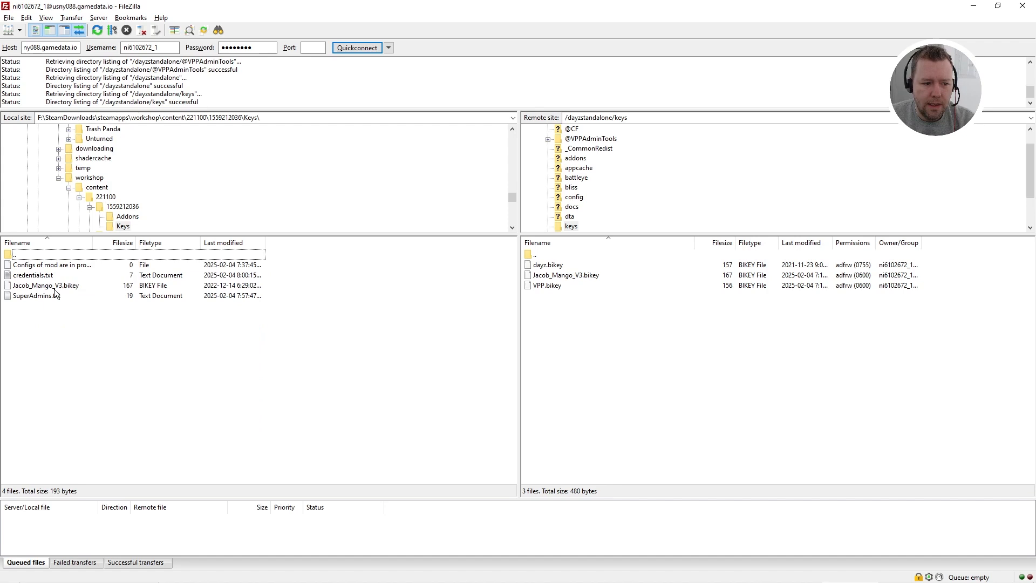
pyautogui.click(22, 285)
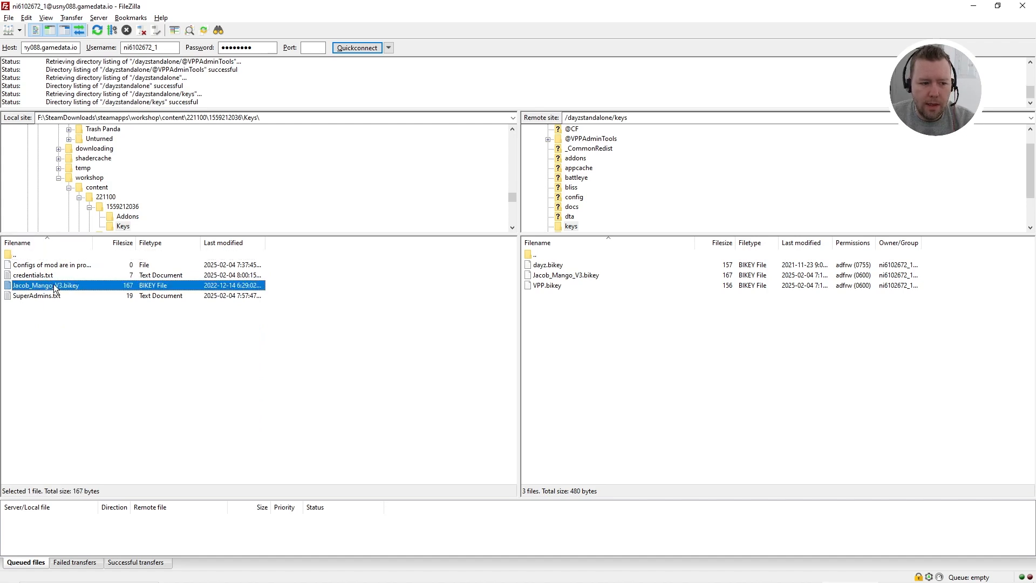
pyautogui.moveTo(53, 284); pyautogui.dragTo(77, 295)
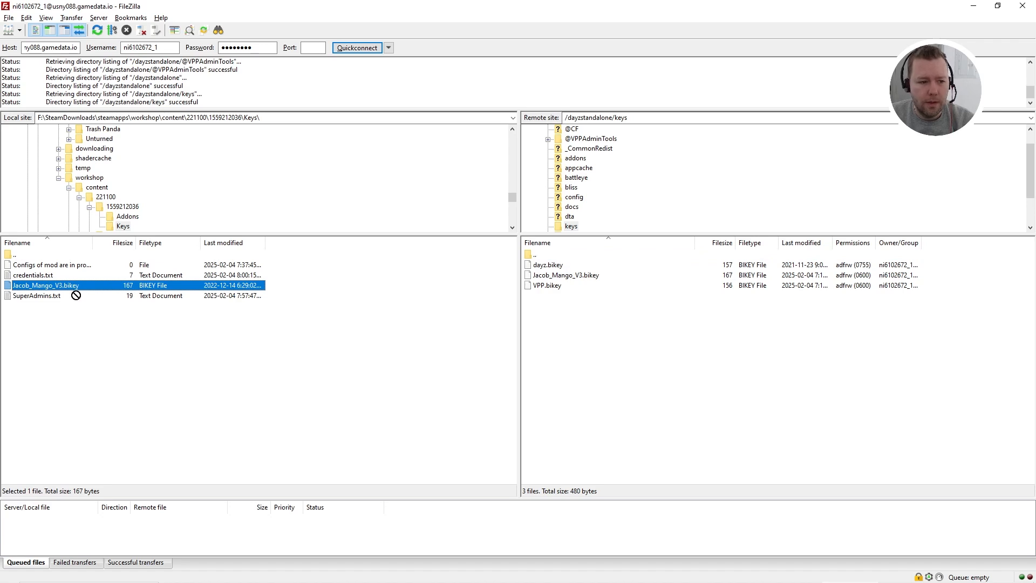
pyautogui.doubleClick(14, 256)
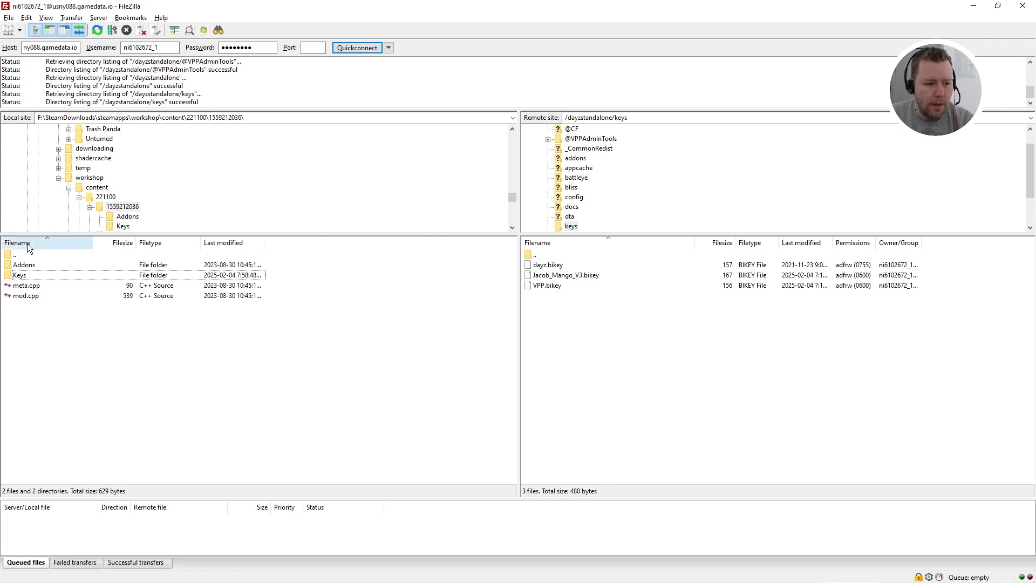
pyautogui.click(8, 255)
pyautogui.doubleClick(8, 256)
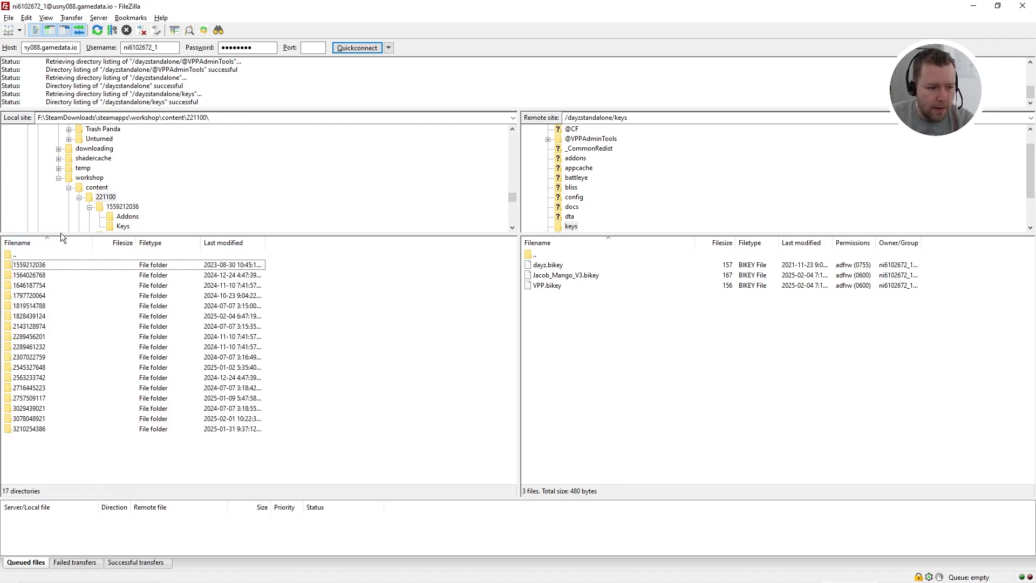
pyautogui.doubleClick(9, 256)
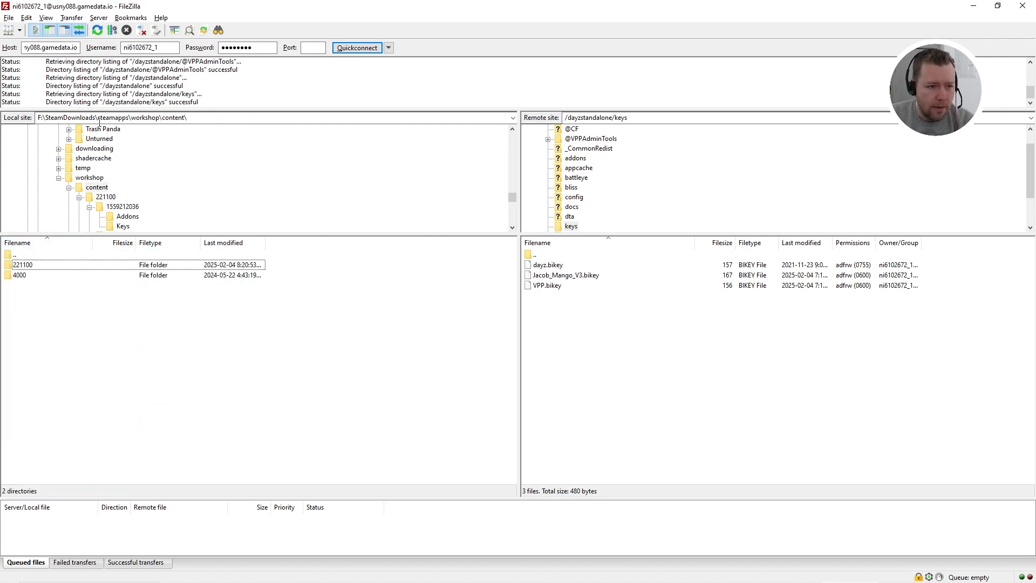
pyautogui.click(202, 119)
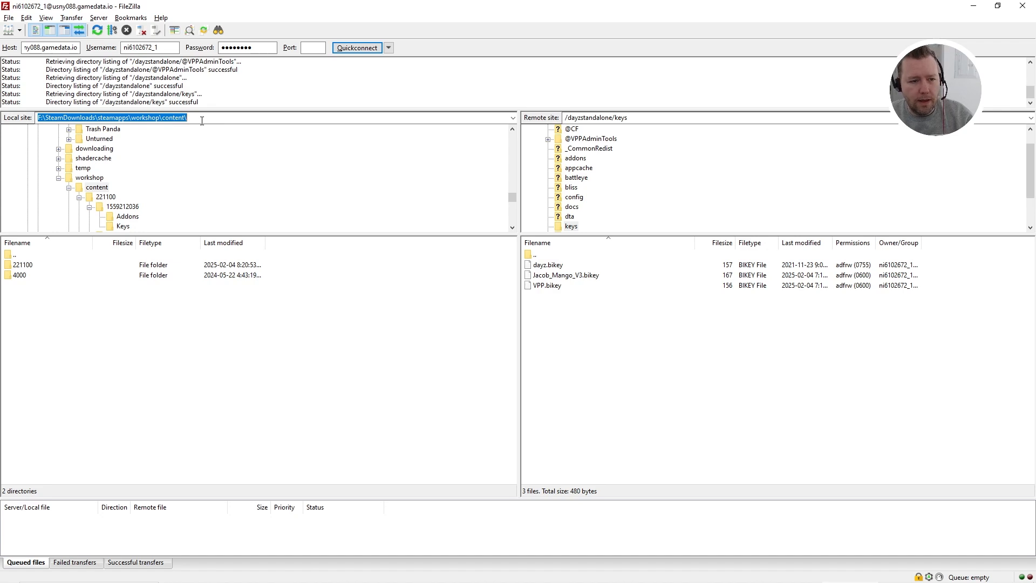
pyautogui.write('F:\\SteamDownloads\\steamapps\\common\\DayZ\\!Workshop\\')
pyautogui.press('Return')
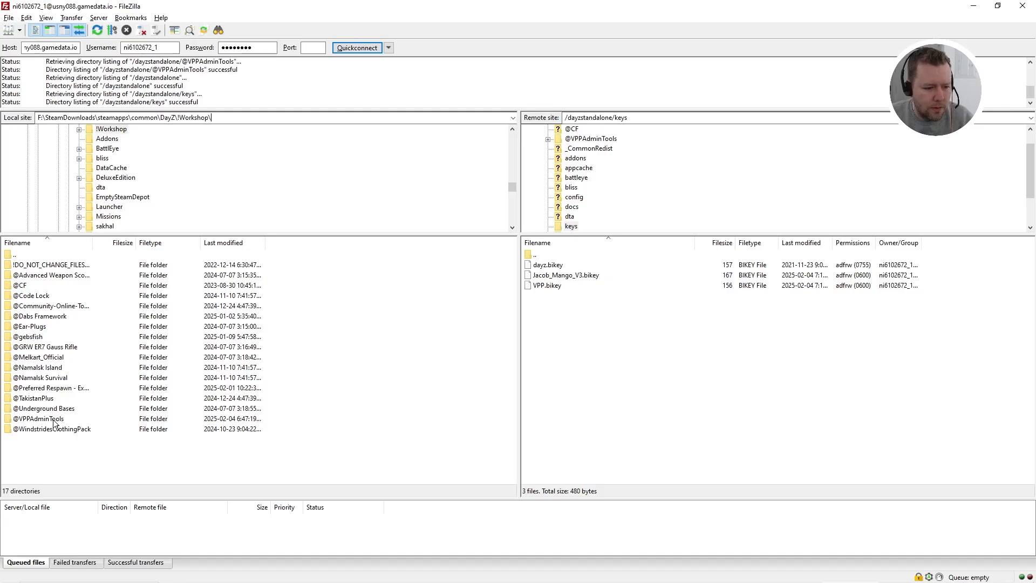
pyautogui.doubleClick(54, 420)
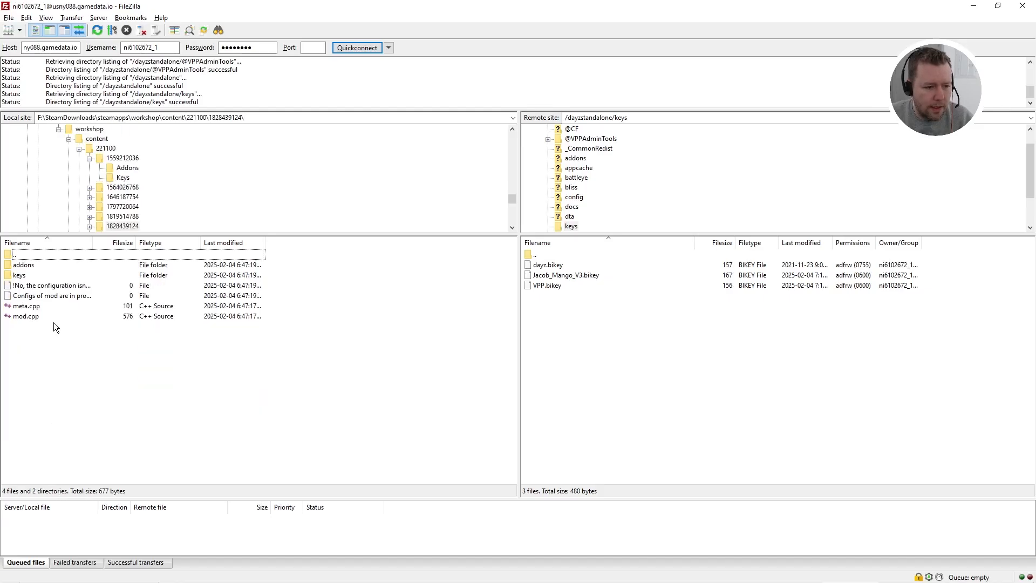
pyautogui.doubleClick(21, 276)
pyautogui.moveTo(38, 269); pyautogui.dragTo(104, 313)
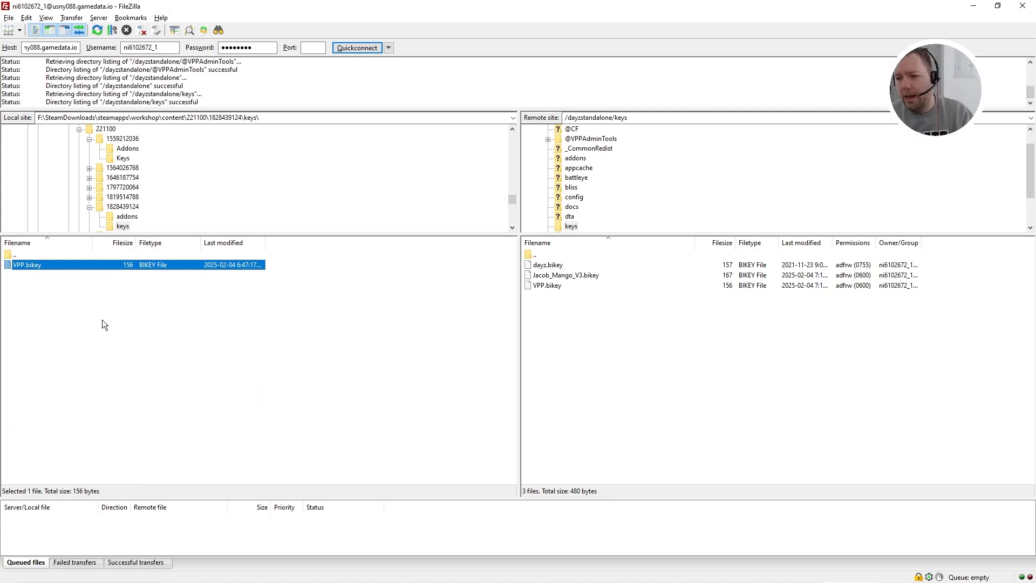
pyautogui.click(76, 309)
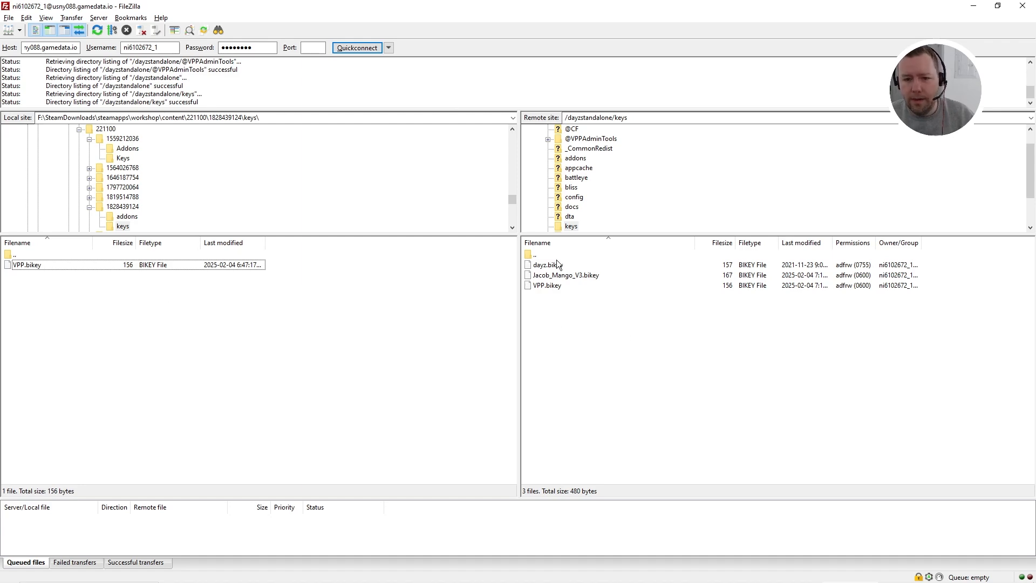
# Return the remote site to the dayzstandalone folder and look through its folders and files.
pyautogui.scroll(1, 627, 183)
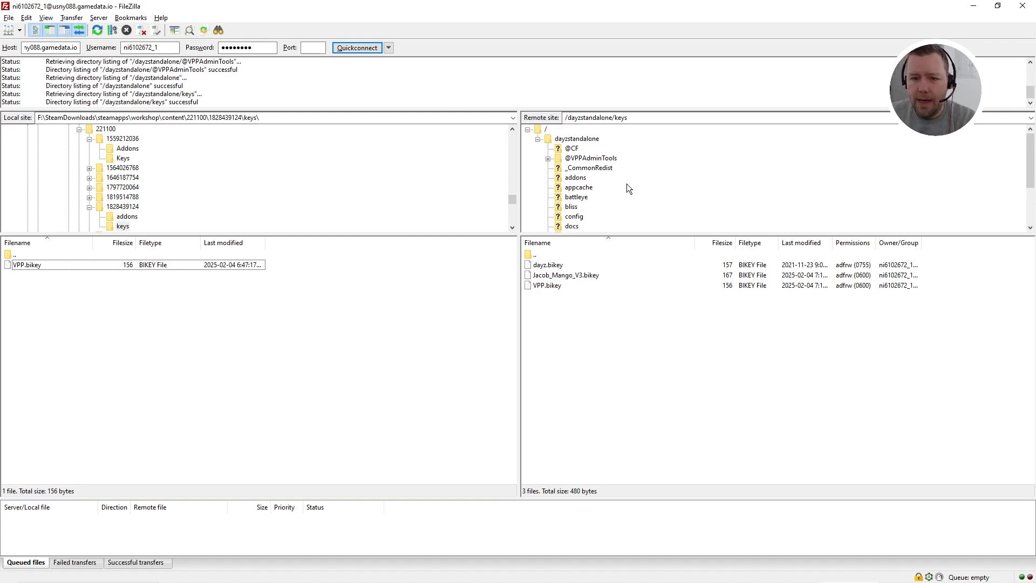
pyautogui.doubleClick(558, 139)
pyautogui.scroll(-2, 597, 339)
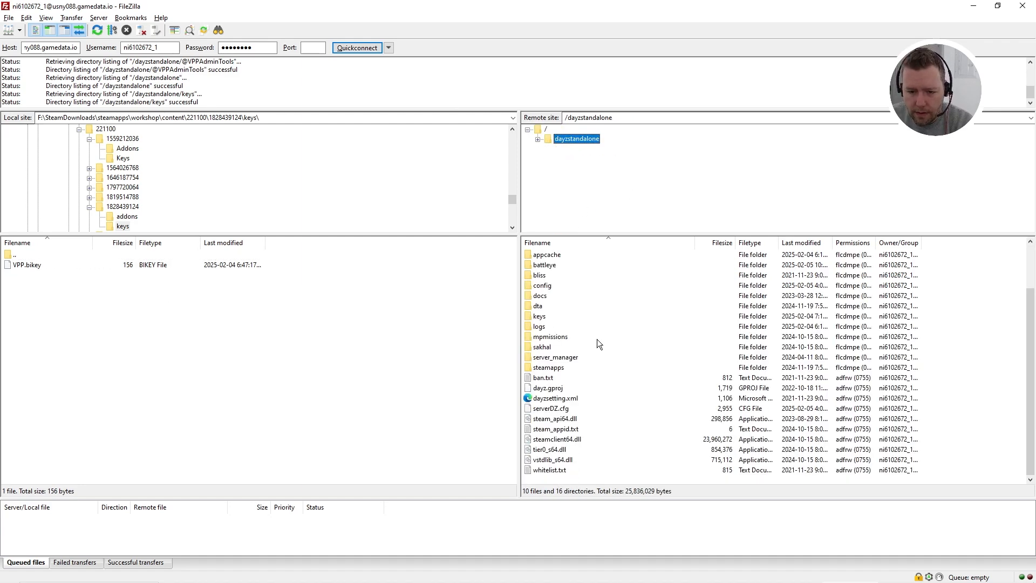
pyautogui.scroll(2, 597, 339)
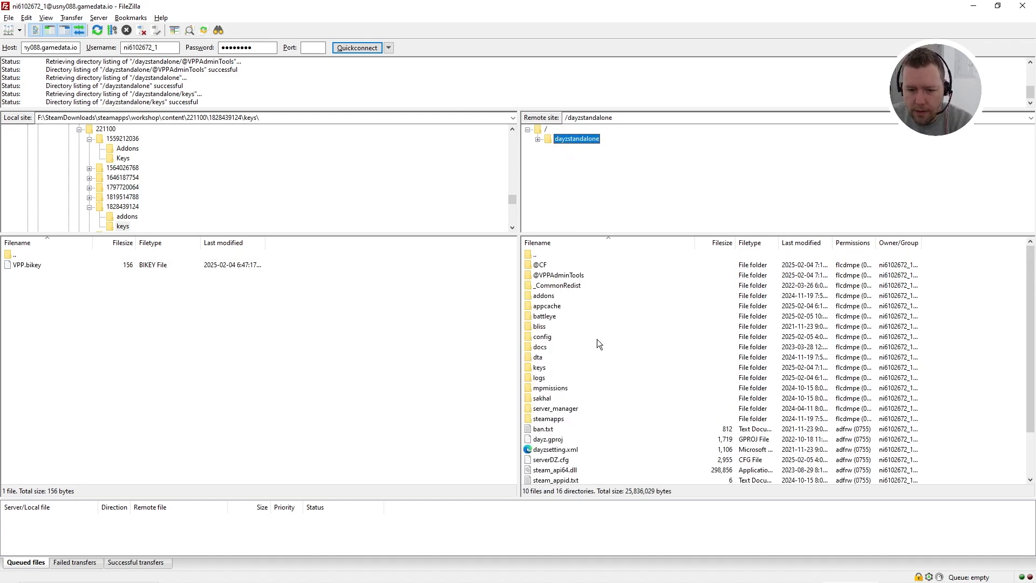
# Open the server's keys folder and check it for Jacob_Mango_V3.bikey and VPP.bikey.
pyautogui.click(536, 361)
pyautogui.doubleClick(537, 367)
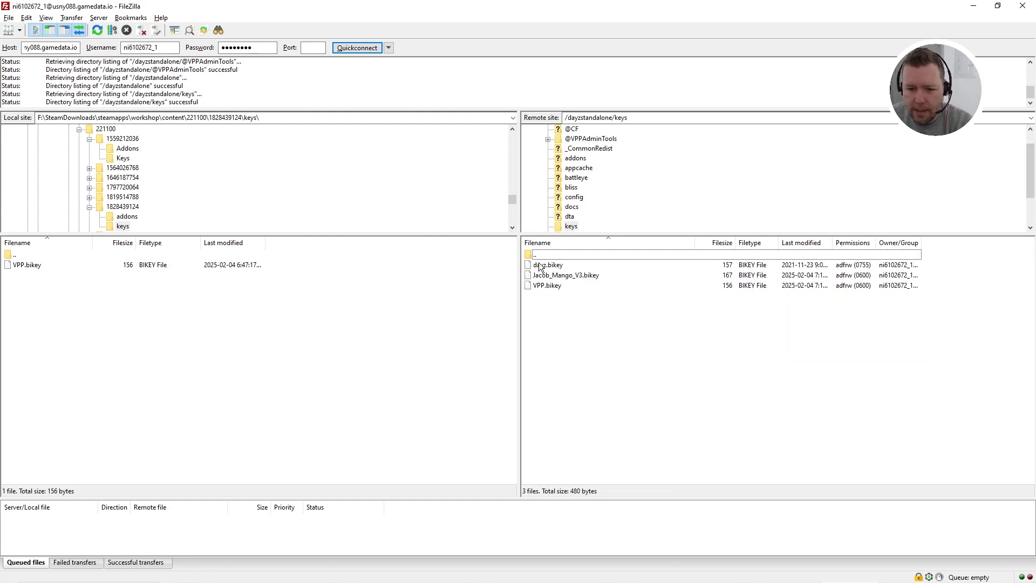
pyautogui.click(549, 275)
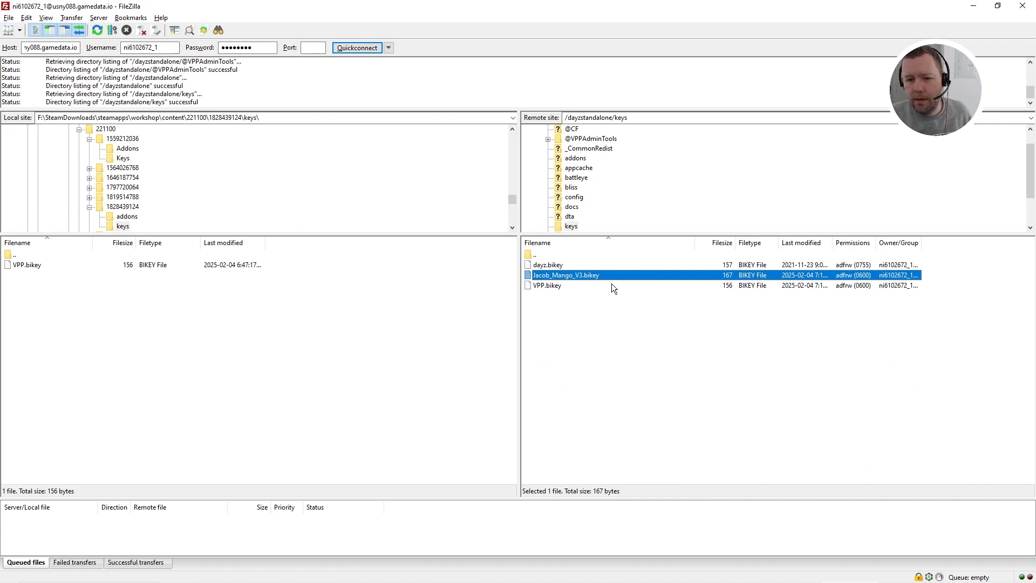
pyautogui.click(562, 290)
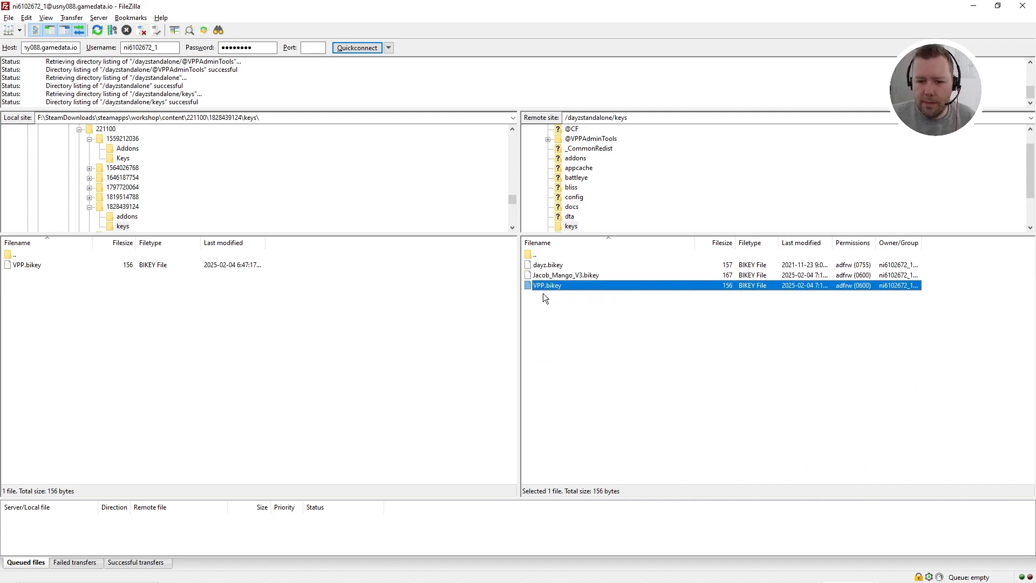
# Switch to the Server Set Up slides in Chrome, review the Keys and Restart Server items, and return to FileZilla.
pyautogui.hotkey('alt', 'Tab')
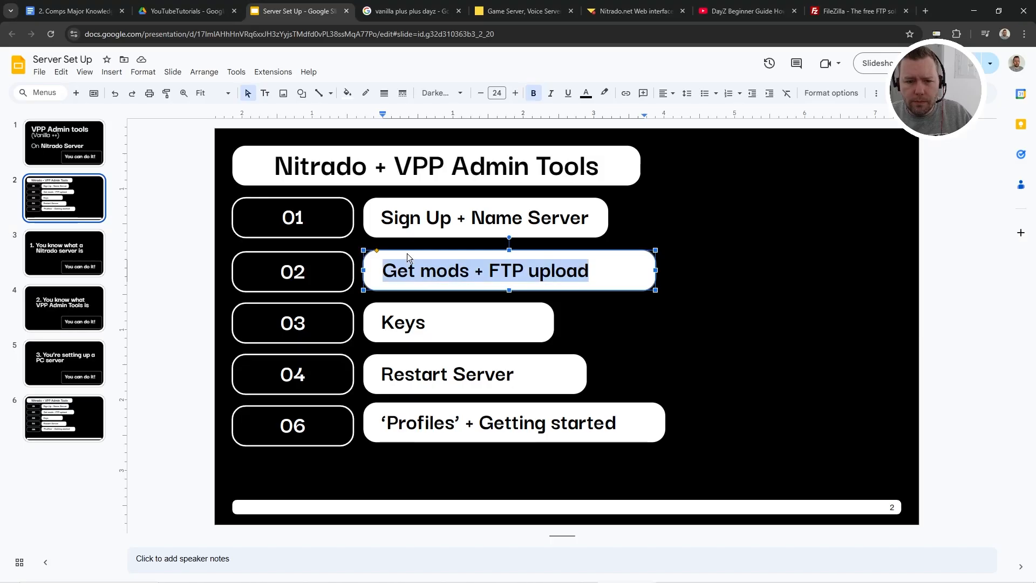
pyautogui.click(411, 328)
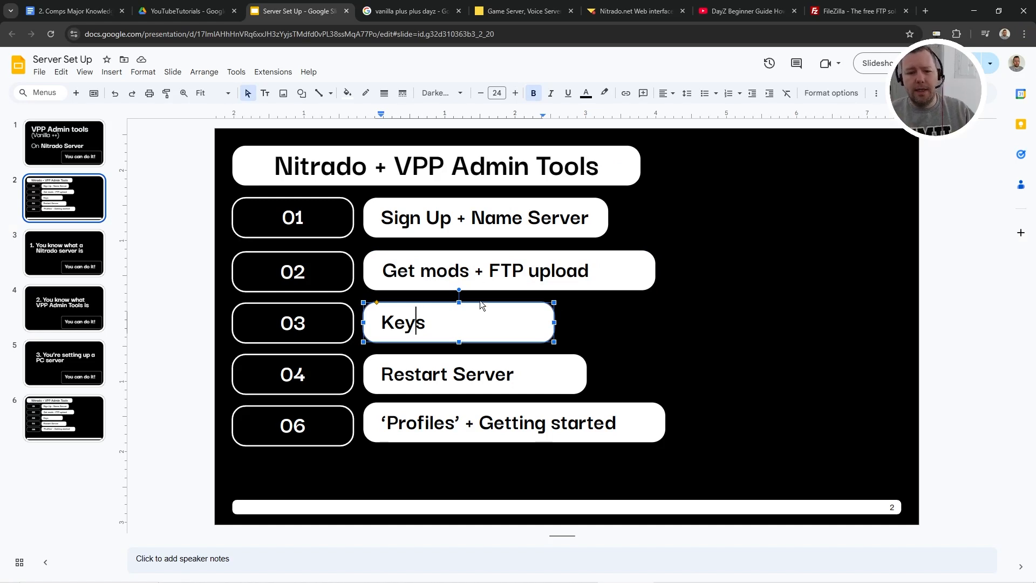
pyautogui.click(486, 378)
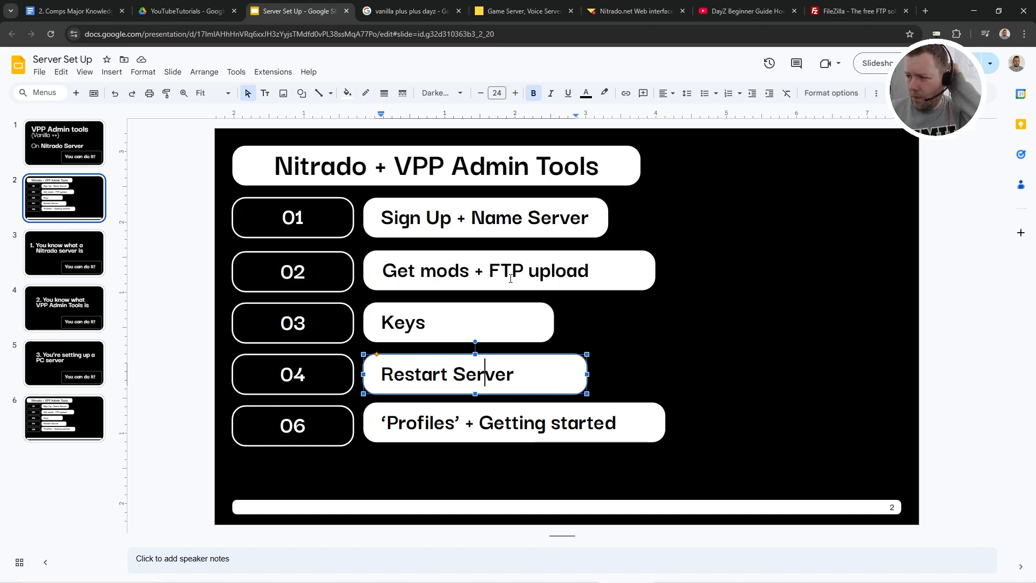
pyautogui.hotkey('alt', 'Tab')
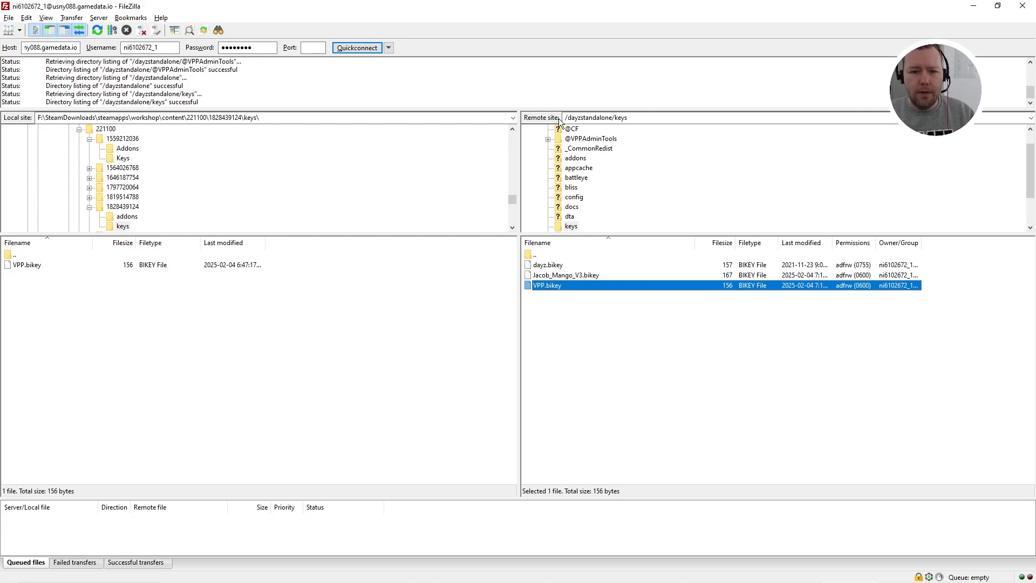
# Switch back to Chrome and show the Nitrado web interface dashboard, where the server can be started.
pyautogui.hotkey('alt', 'Tab')
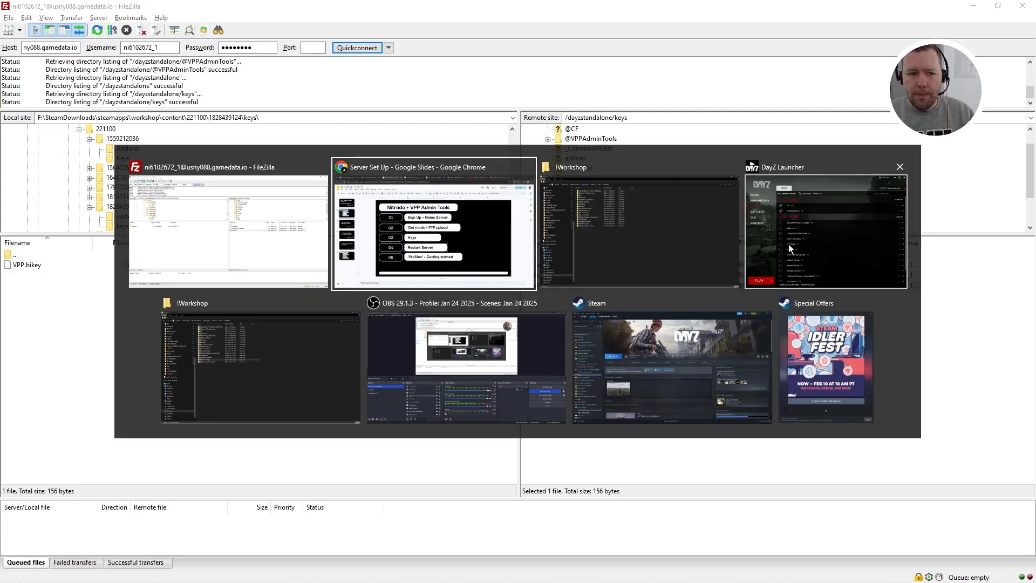
pyautogui.click(425, 232)
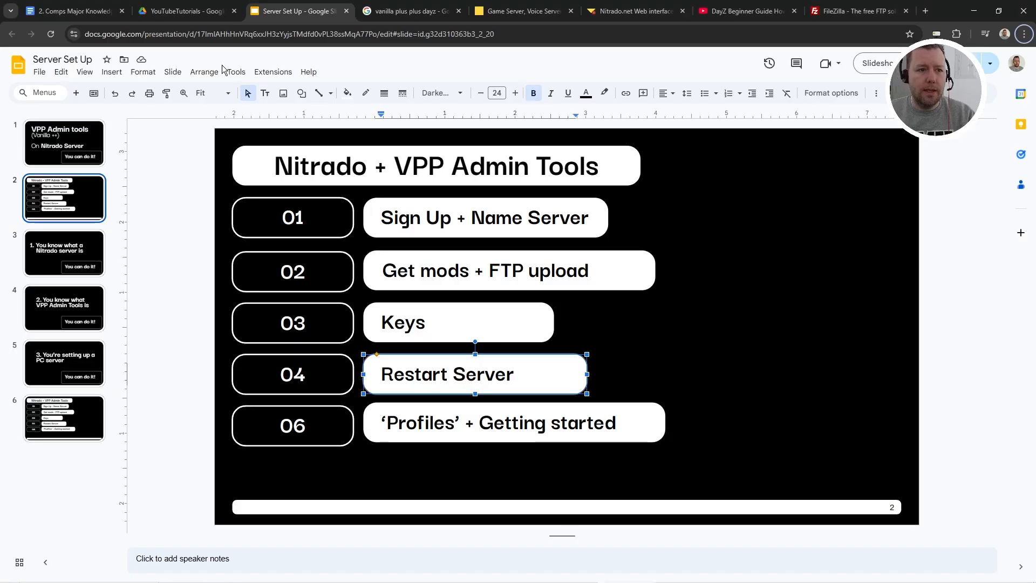
pyautogui.click(642, 15)
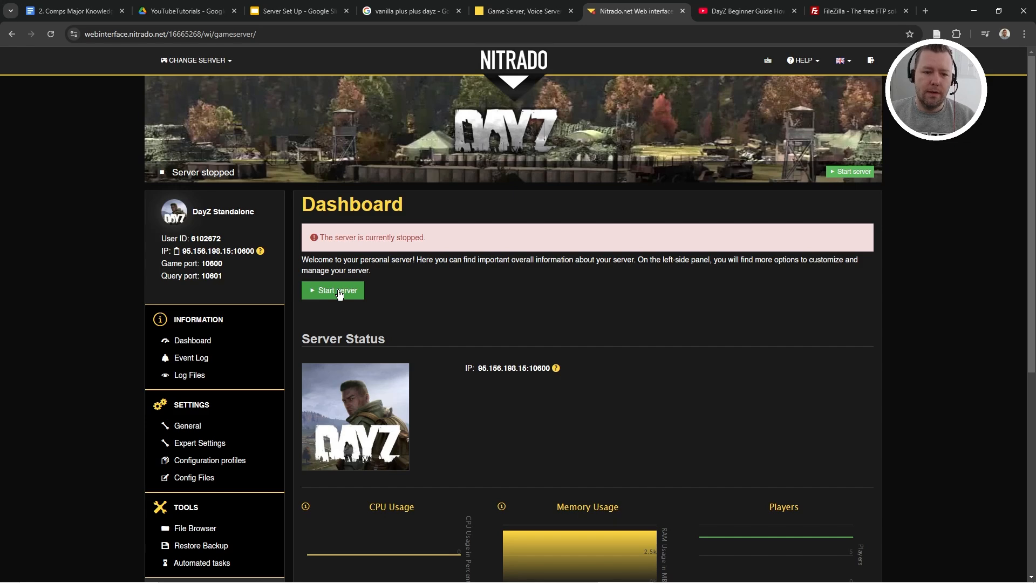
# Return to the Server Set Up slides and highlight the 'Profiles' + Getting started item.
pyautogui.click(300, 12)
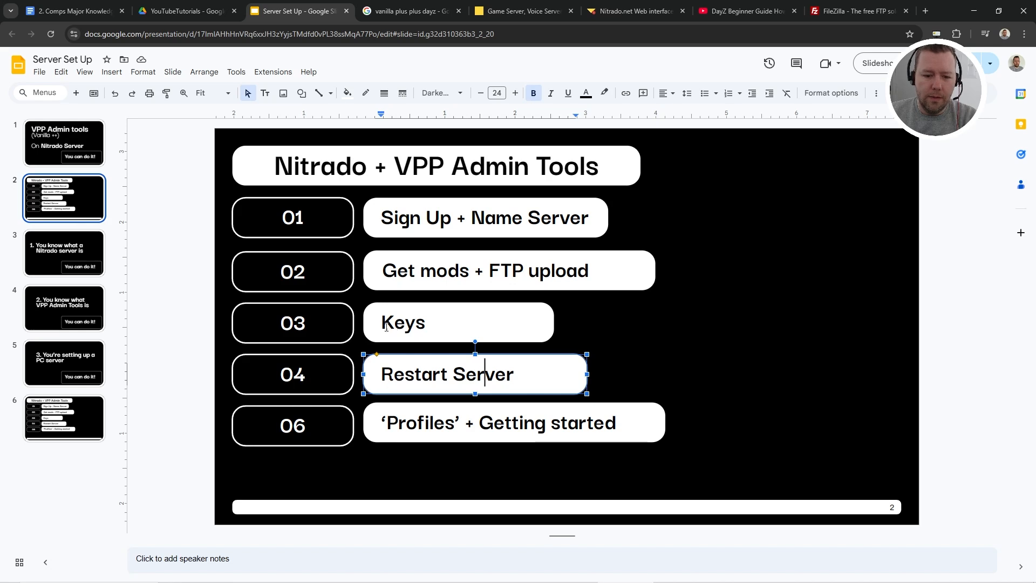
pyautogui.click(668, 343)
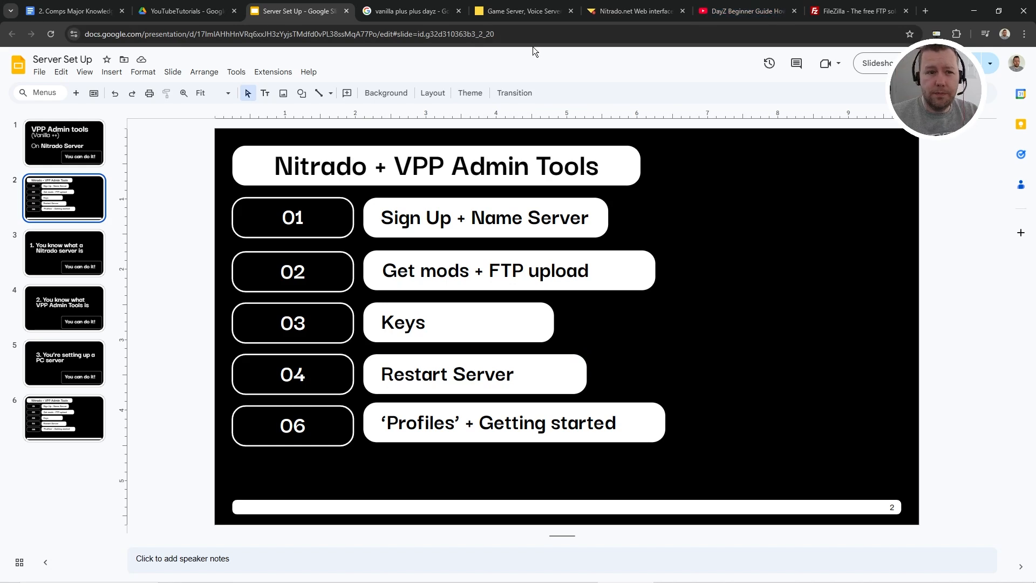
pyautogui.moveTo(626, 422); pyautogui.dragTo(663, 374)
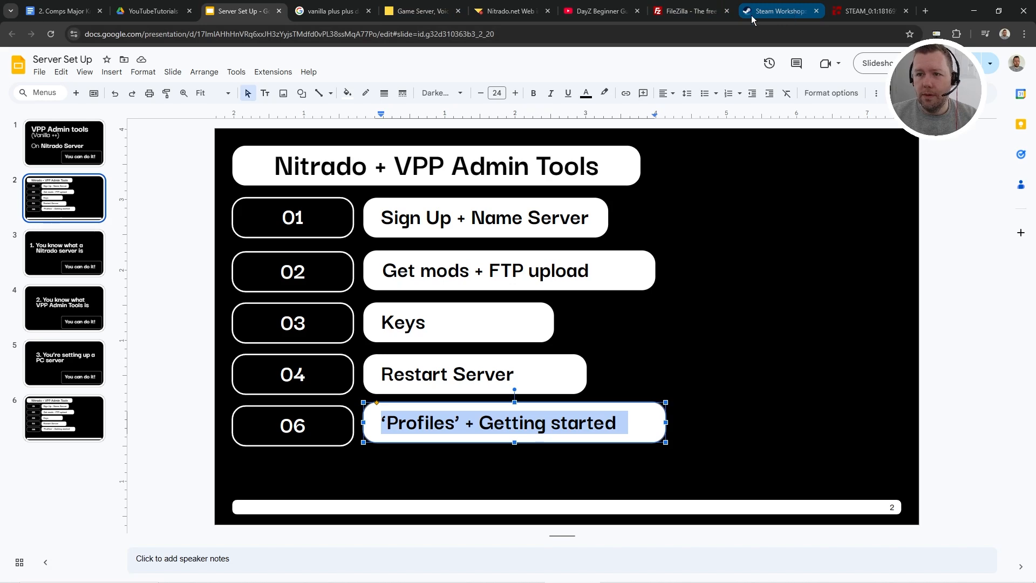
# Read the Dedicated Servers installation instructions on the VPPAdminTools Steam Workshop page, highlighting their text.
pyautogui.click(766, 14)
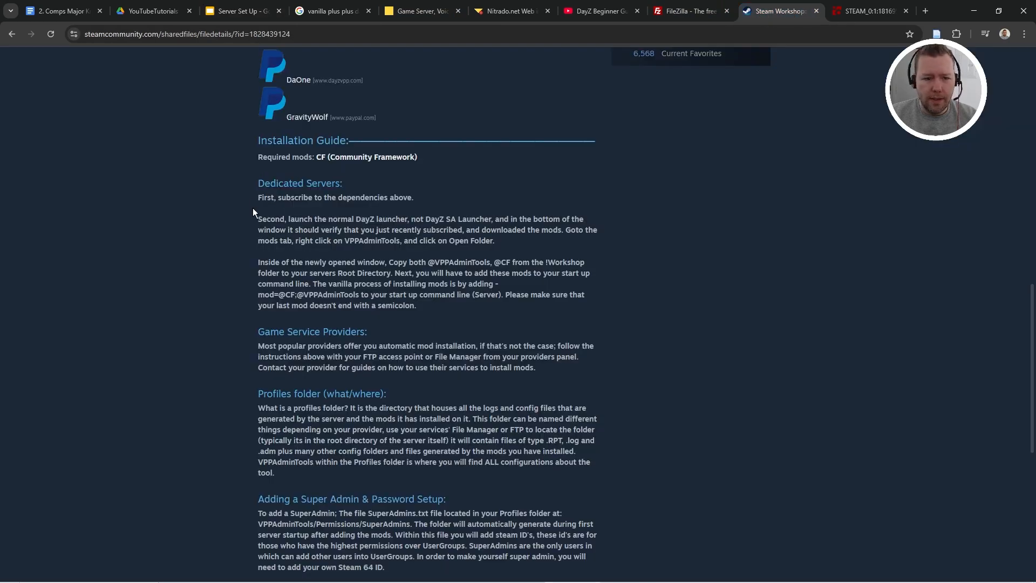
pyautogui.moveTo(260, 200); pyautogui.dragTo(536, 273)
pyautogui.moveTo(578, 333); pyautogui.dragTo(671, 205)
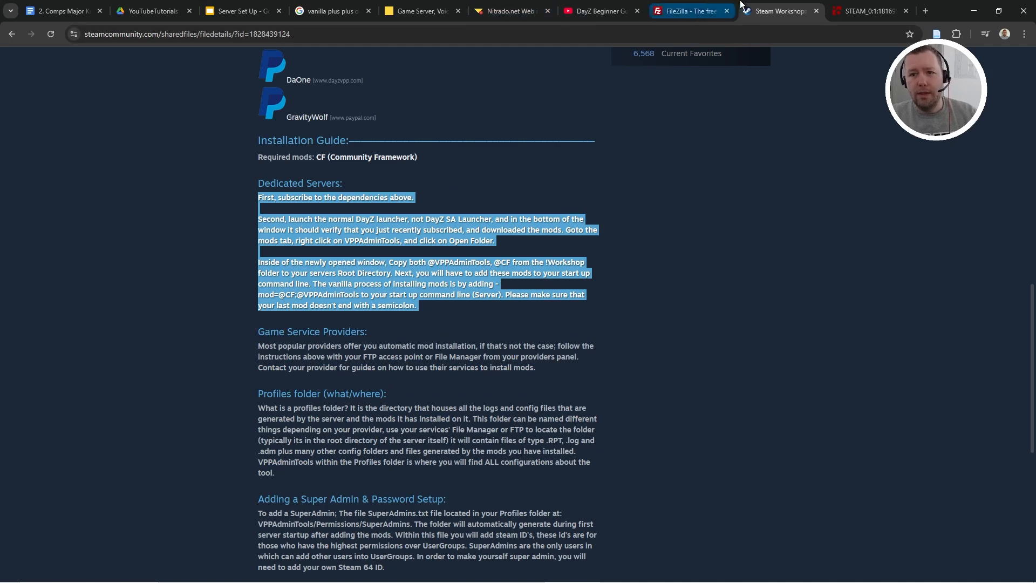
# Switch to FileZilla and open the remote folder /dayzstandalone/config/VPPAdminTools/Permissions/SuperAdmins.
pyautogui.hotkey('alt', 'Tab')
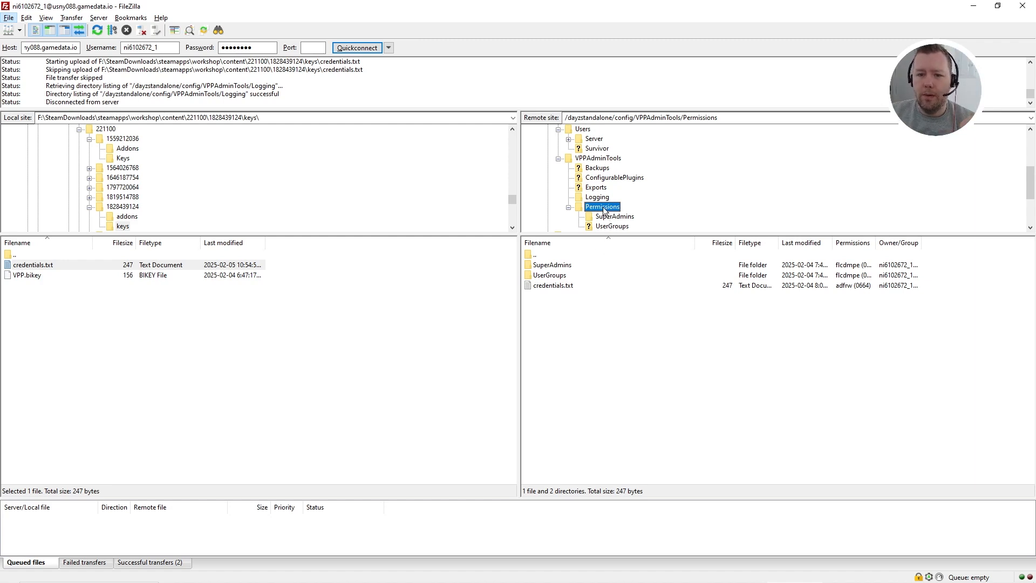
pyautogui.doubleClick(556, 265)
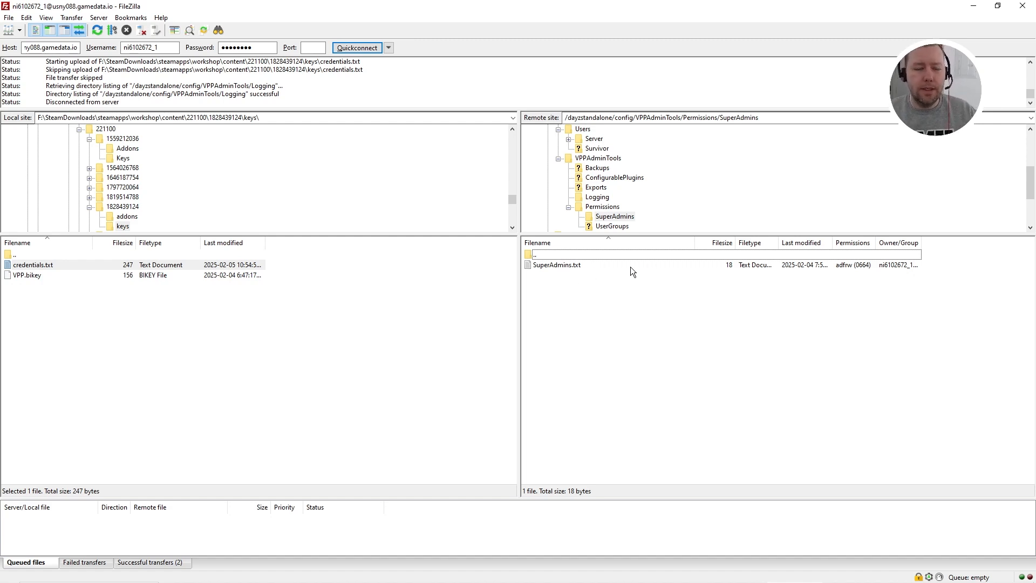
# Switch to Steam, open the account's own profile page from the store, and copy the profile page URL.
pyautogui.hotkey('alt', 'Tab')
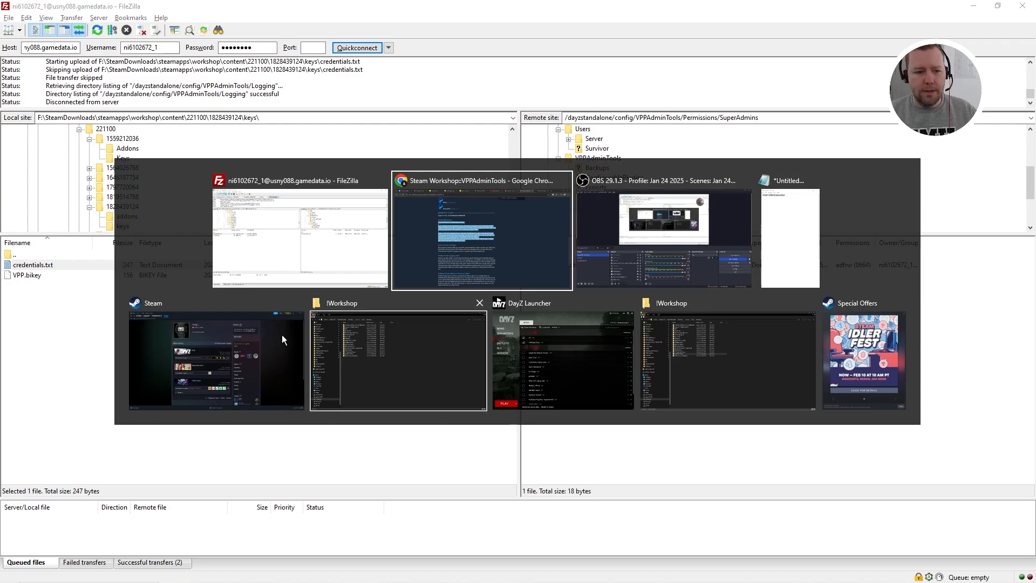
pyautogui.click(190, 346)
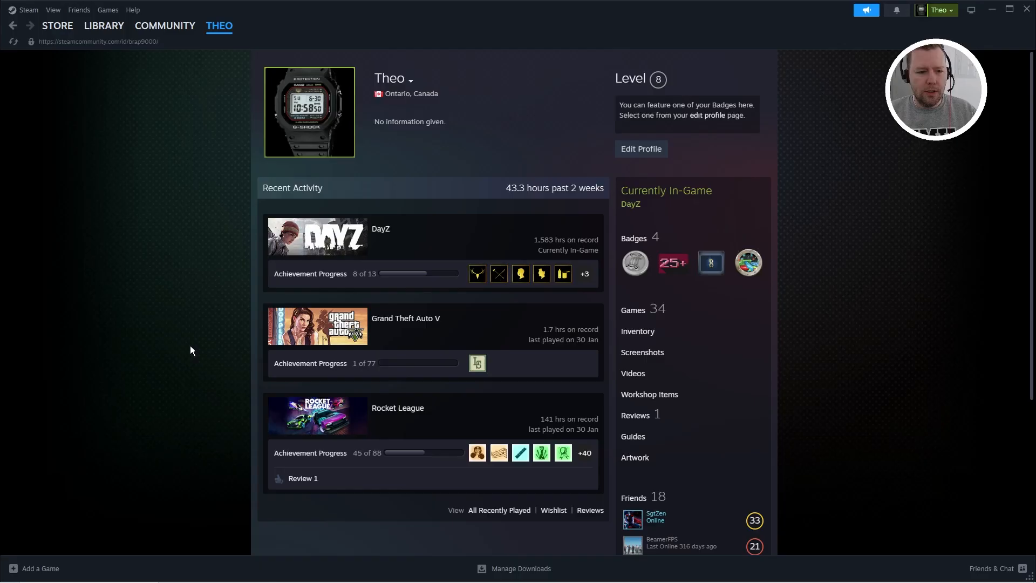
pyautogui.click(54, 30)
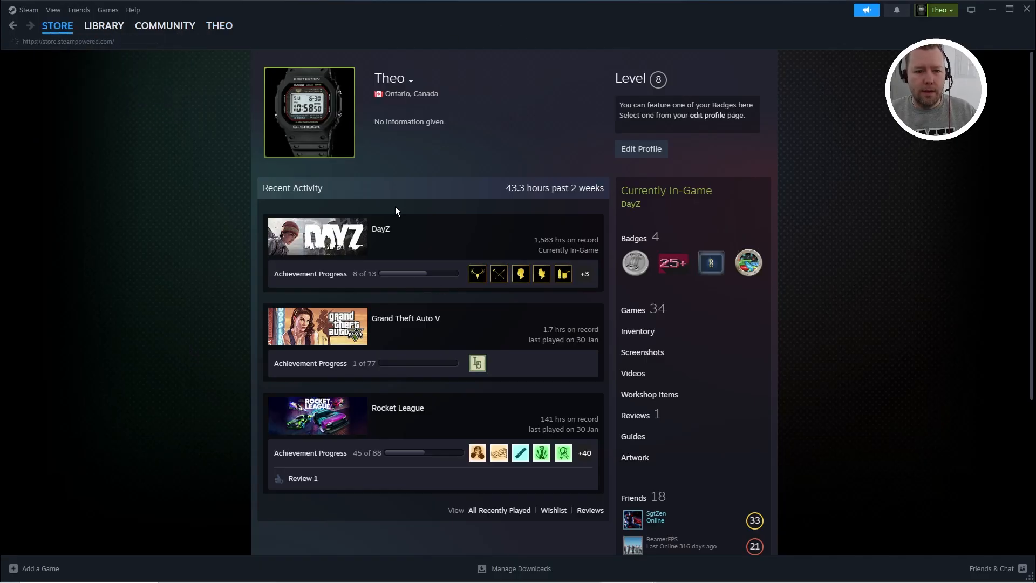
pyautogui.scroll(-3, 312, 252)
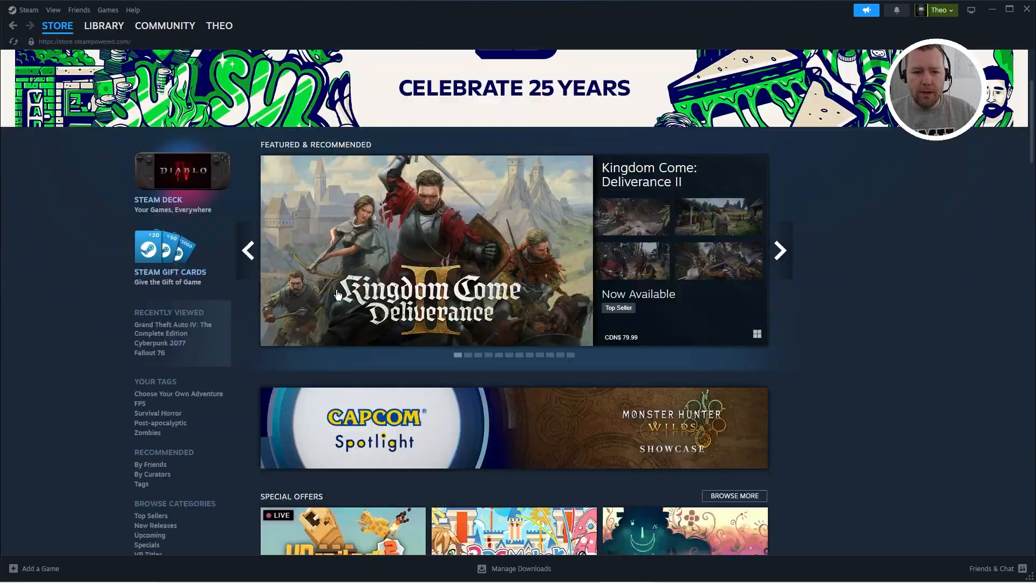
pyautogui.scroll(3, 311, 252)
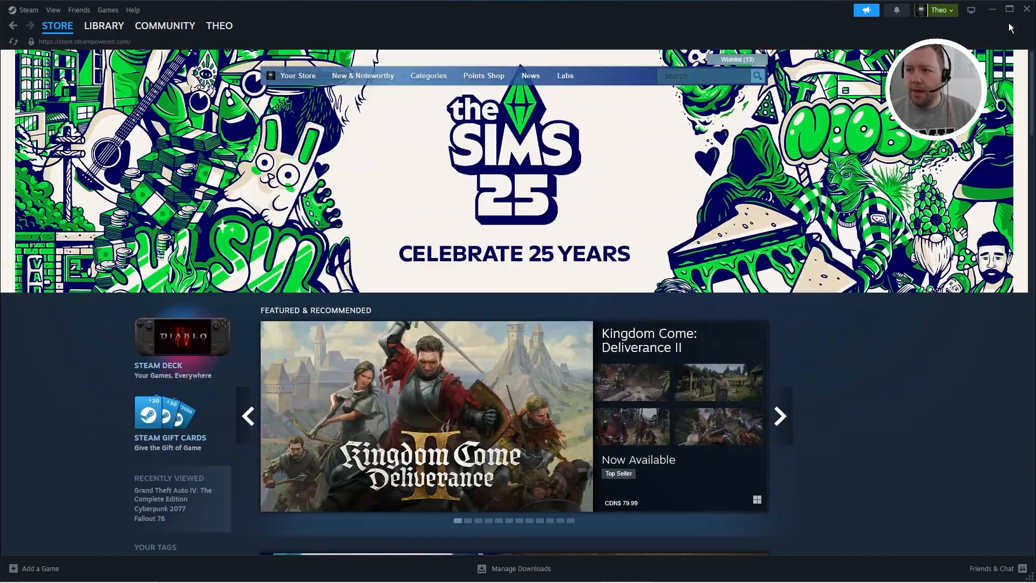
pyautogui.click(939, 11)
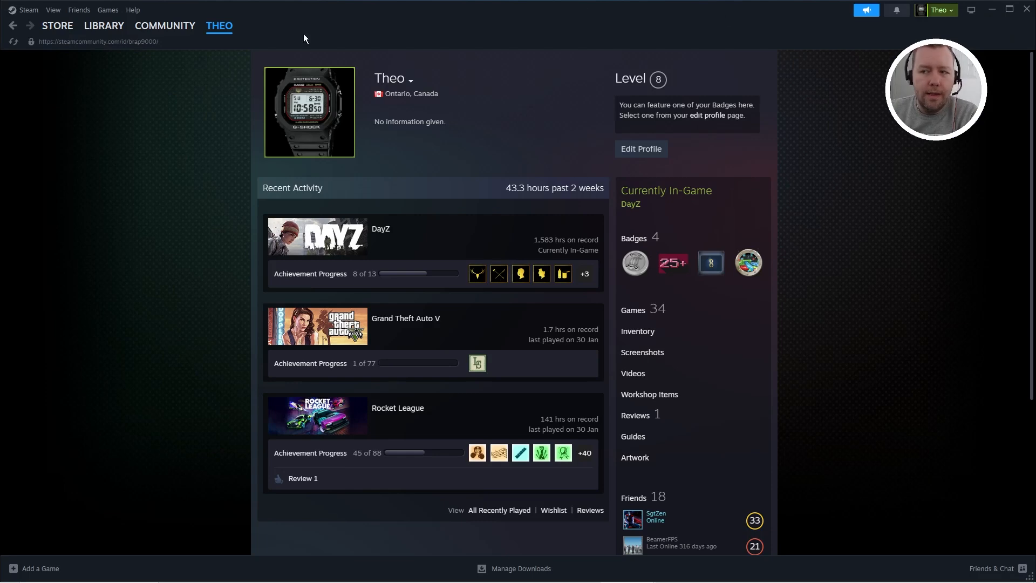
pyautogui.rightClick(322, 102)
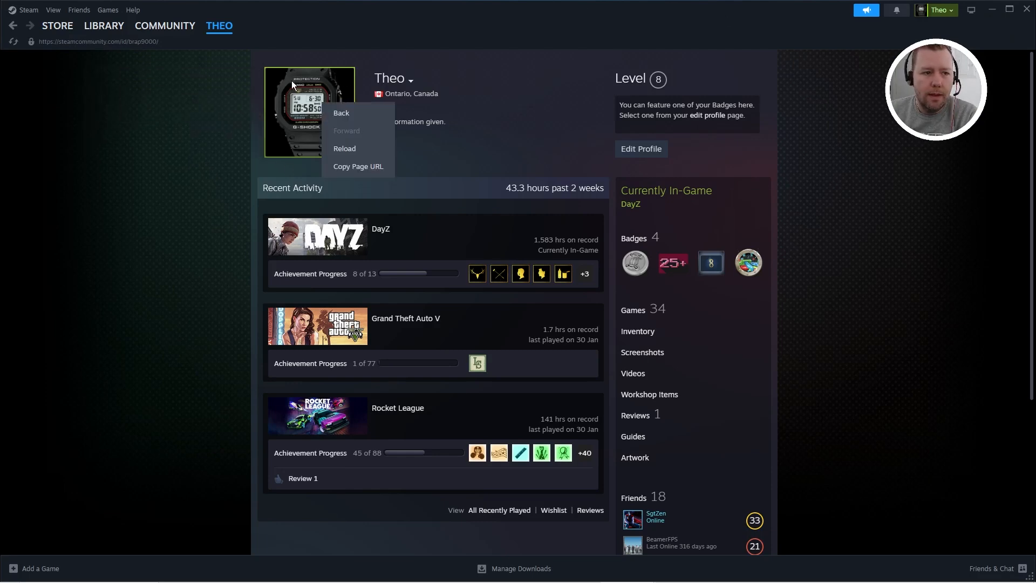
pyautogui.click(373, 168)
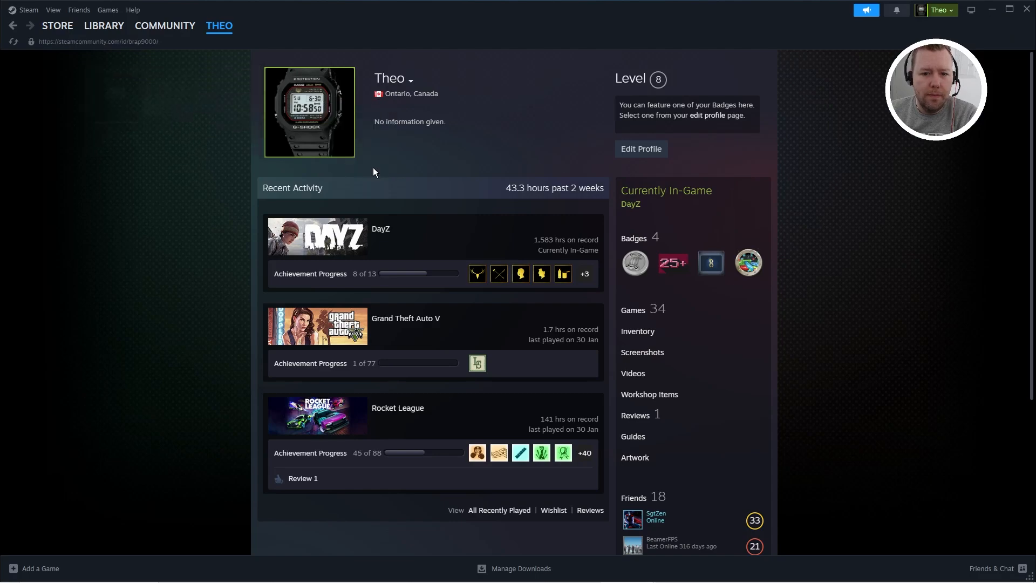
# Switch to Chrome, search the web for "steam id" and open the STEAMID I/O site.
pyautogui.hotkey('alt', 'Tab')
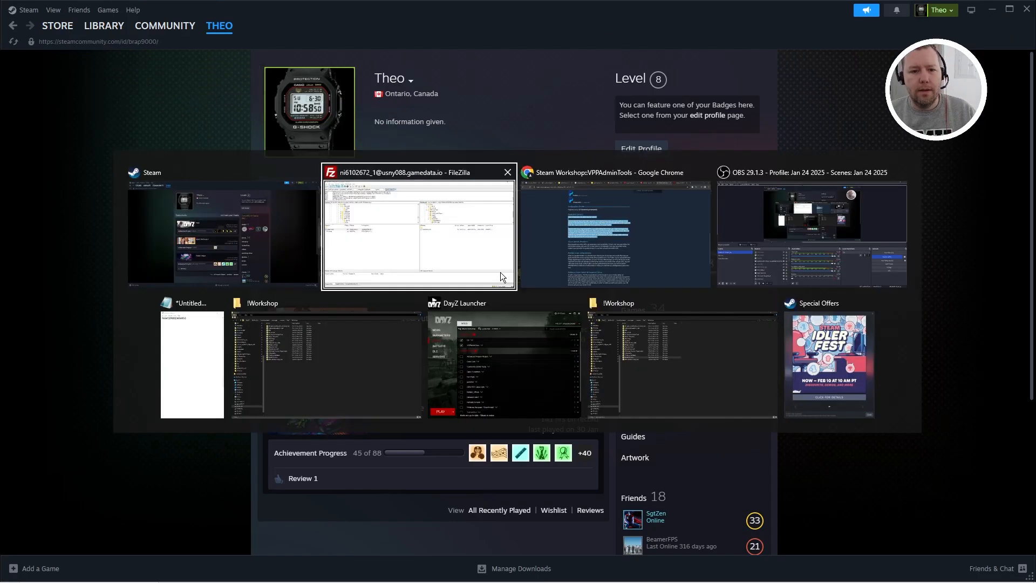
pyautogui.click(577, 219)
pyautogui.click(861, 14)
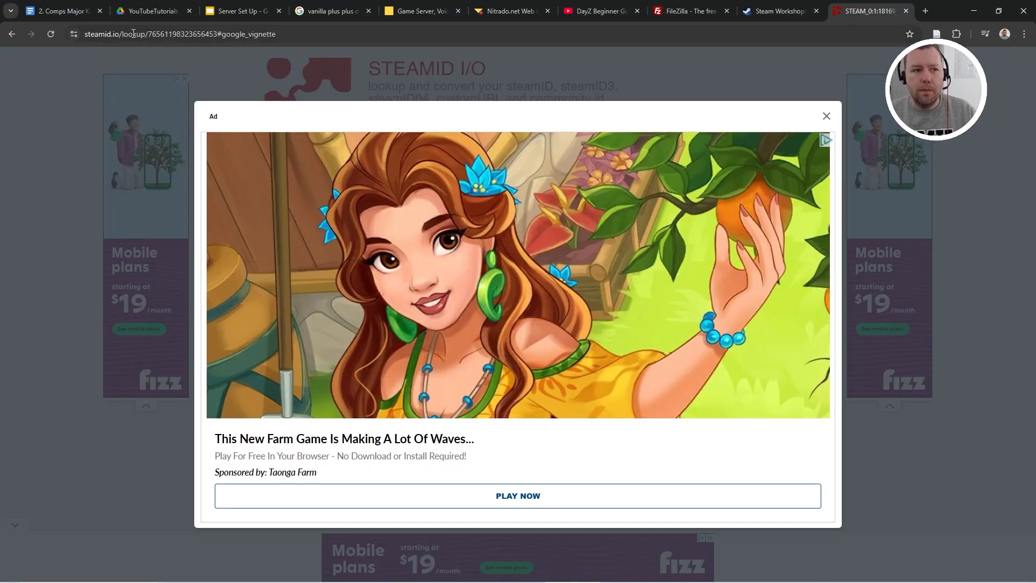
pyautogui.click(308, 35)
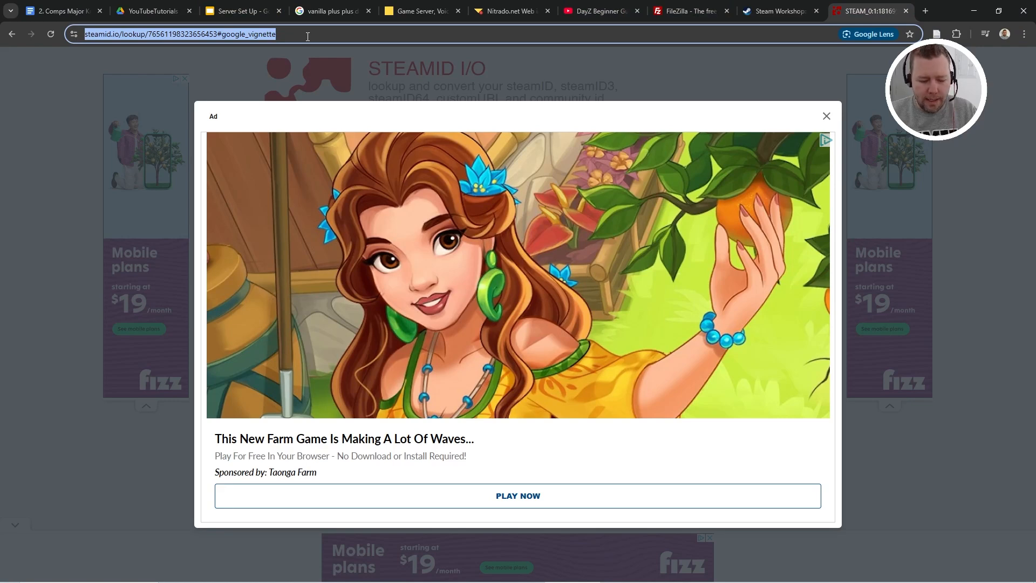
pyautogui.write('steam id')
pyautogui.press('Return')
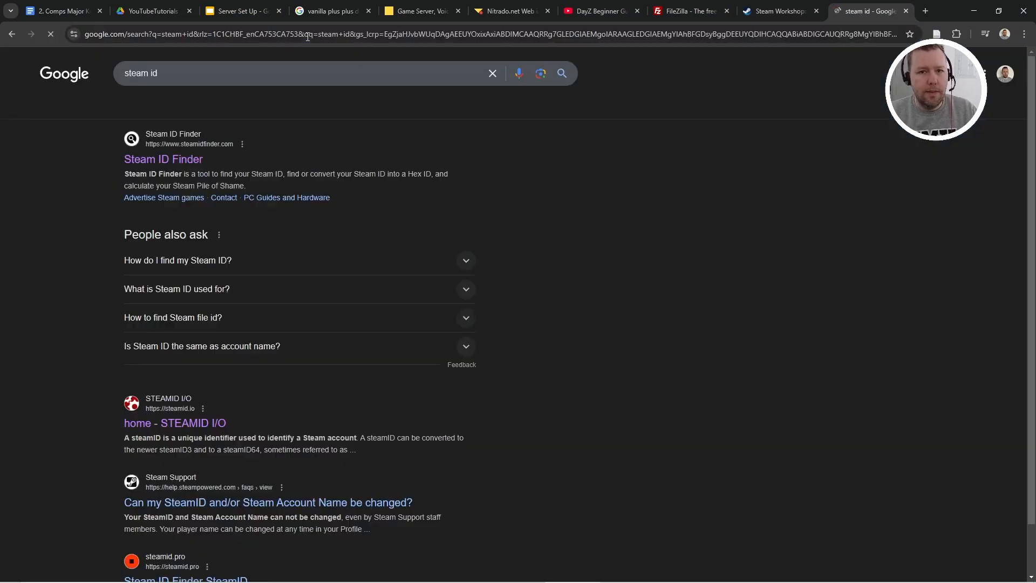
pyautogui.click(178, 423)
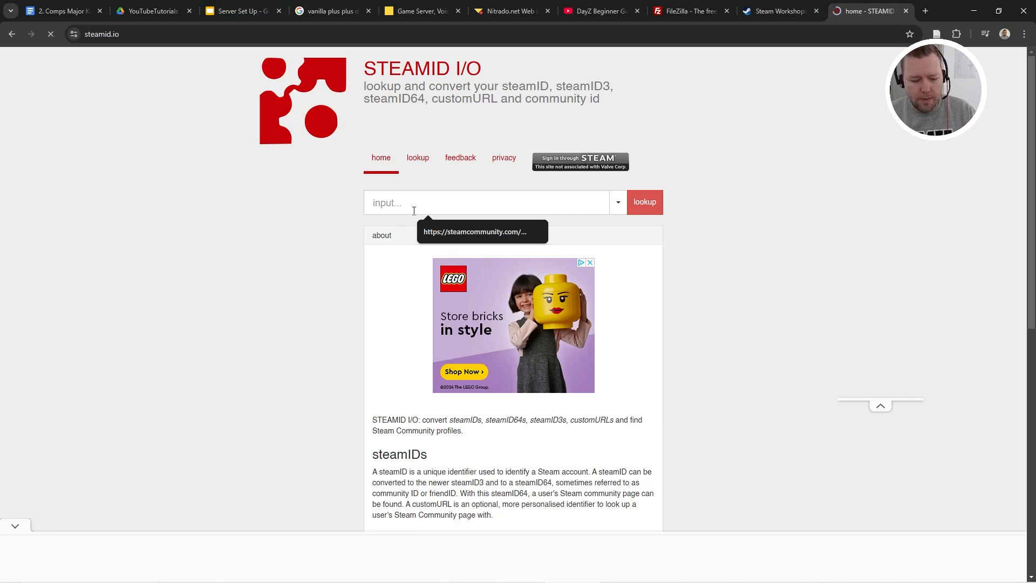
# Look up the copied Steam profile URL on STEAMID I/O and copy the account's steamID64.
pyautogui.hotkey('ctrl', 'v')
pyautogui.click(650, 204)
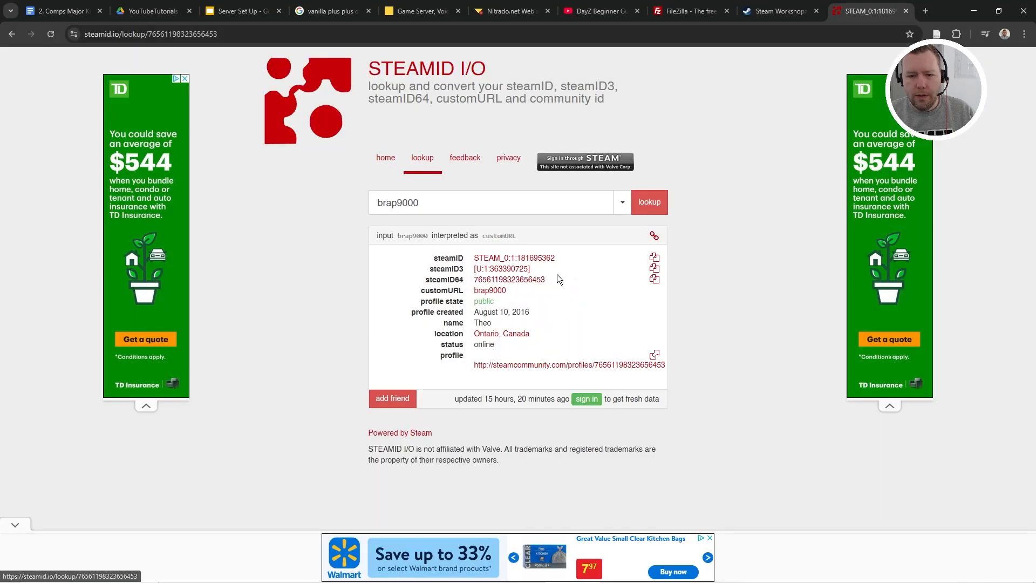
pyautogui.moveTo(548, 280); pyautogui.dragTo(476, 280)
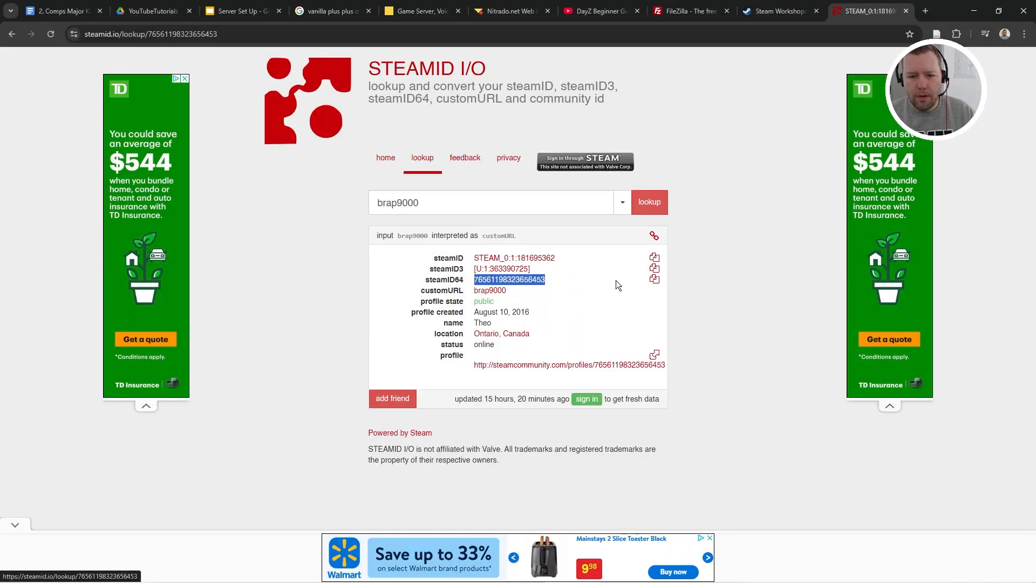
pyautogui.click(655, 279)
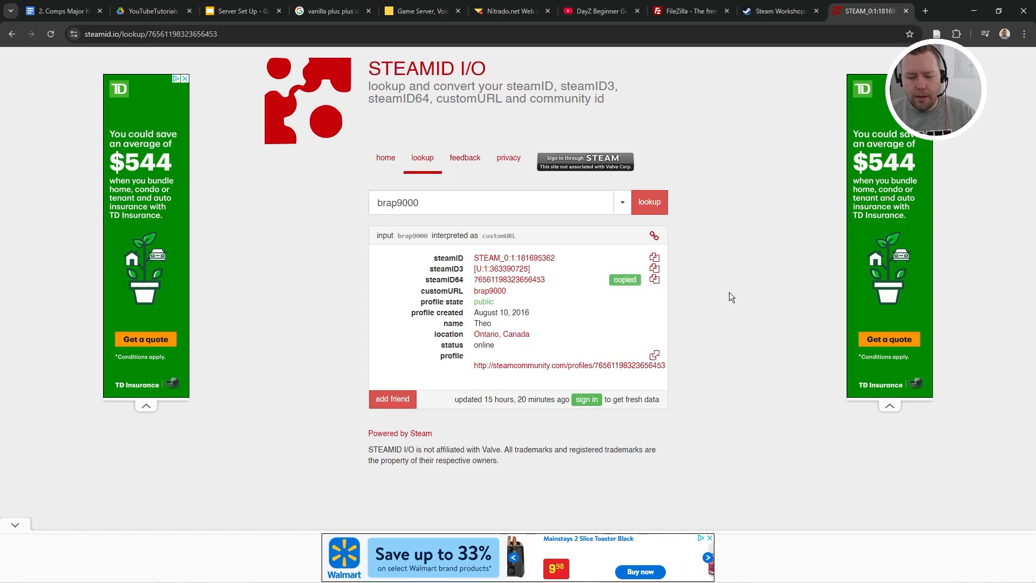
# Switch to the untitled Notepad document and replace all its text with the copied steamID64.
pyautogui.hotkey('alt', 'Tab')
pyautogui.click(201, 342)
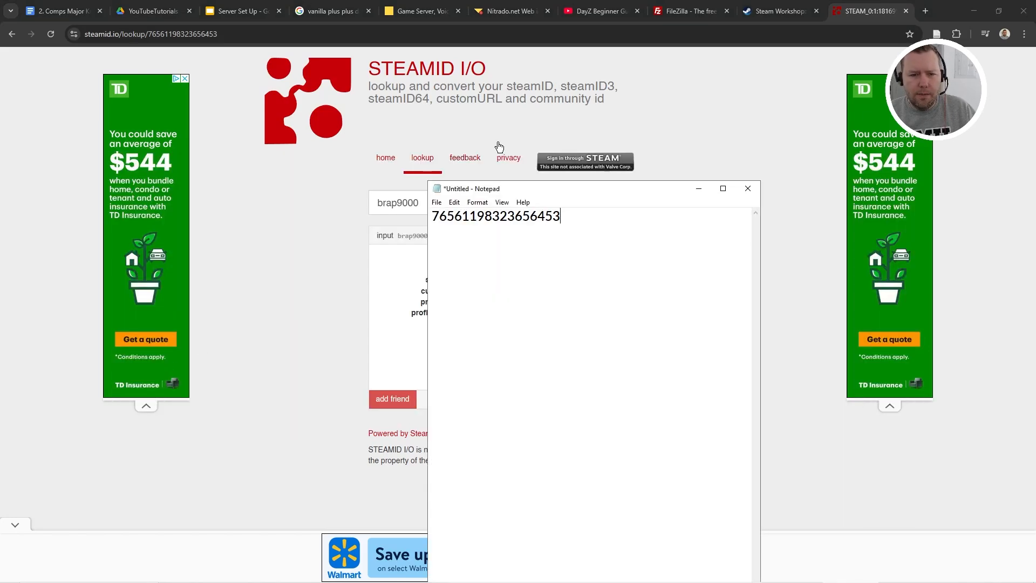
pyautogui.hotkey('ctrl', 'a')
pyautogui.hotkey('ctrl', 'v')
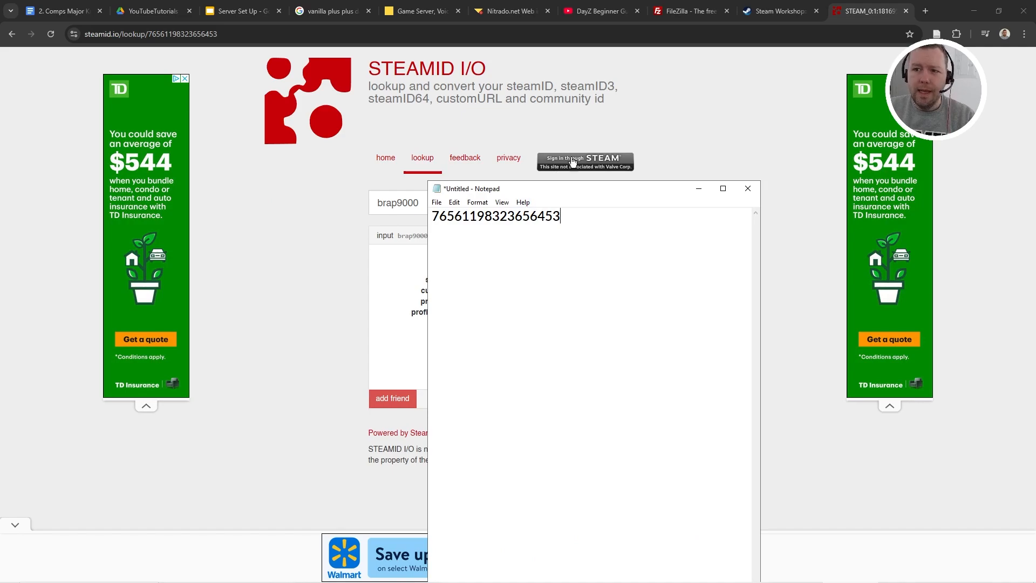
# Switch to FileZilla and go up from the remote SuperAdmins folder to the server's root directory.
pyautogui.hotkey('alt', 'Tab')
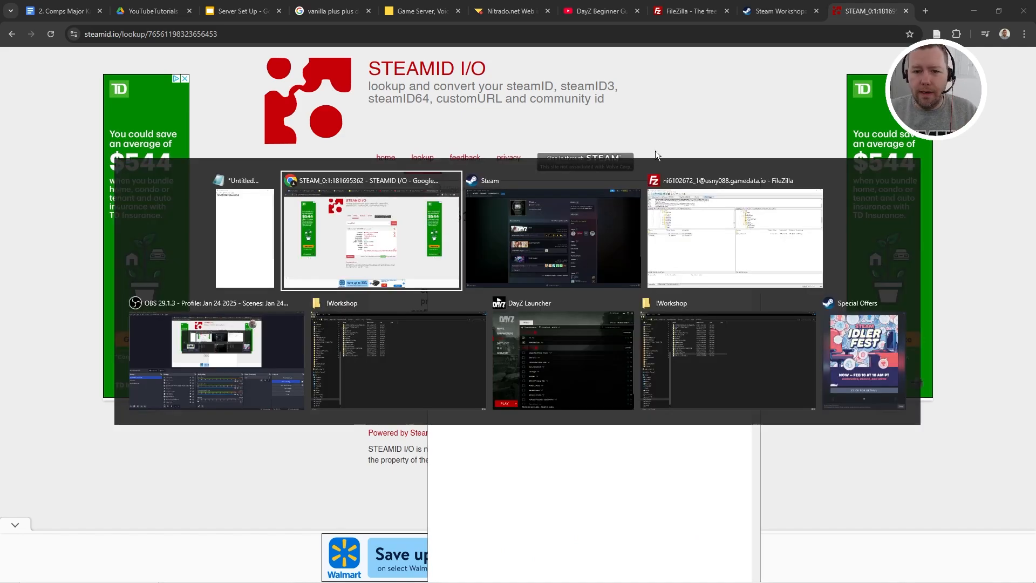
pyautogui.click(730, 208)
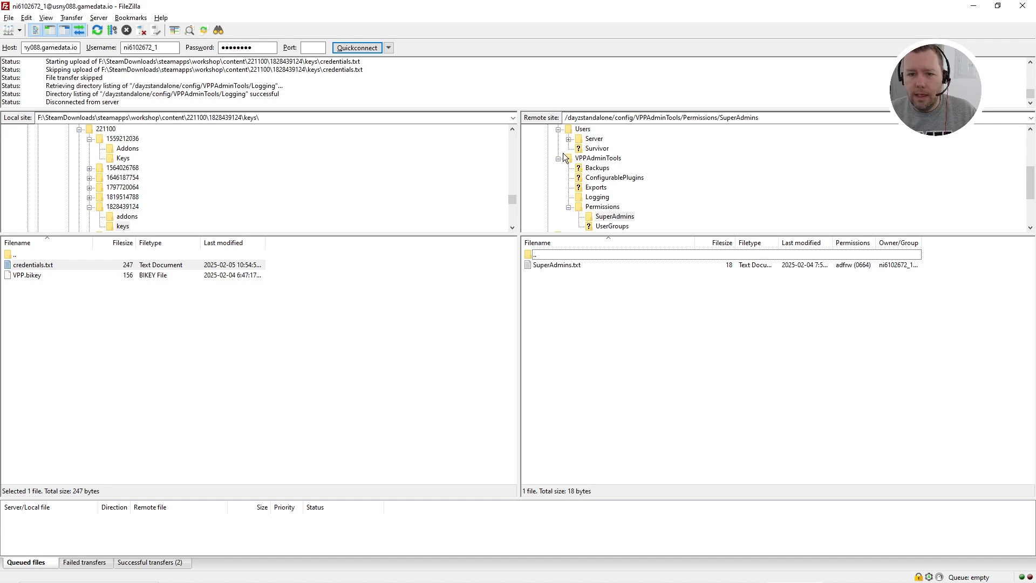
pyautogui.doubleClick(592, 118)
pyautogui.doubleClick(530, 254)
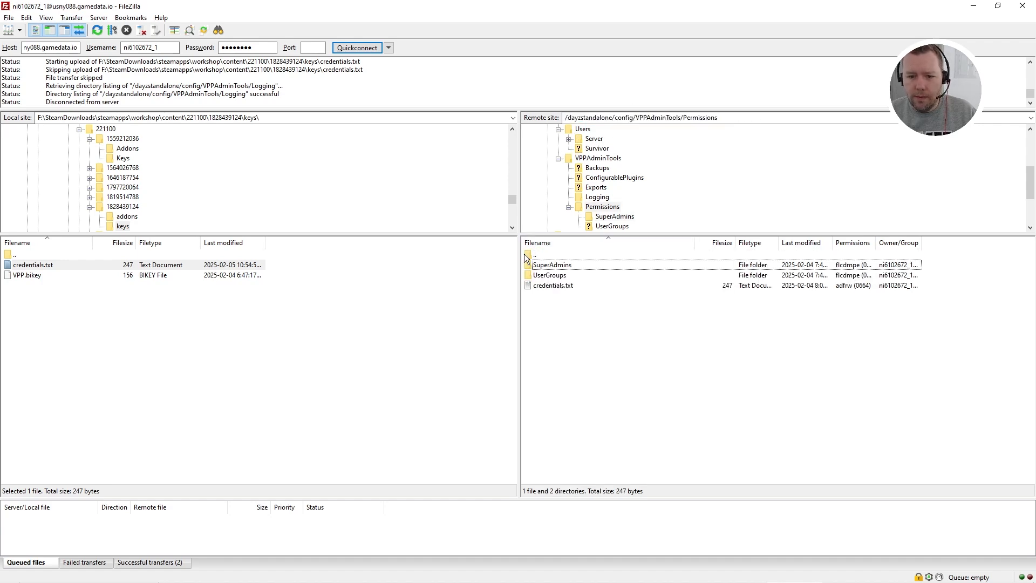
pyautogui.doubleClick(531, 255)
pyautogui.doubleClick(532, 257)
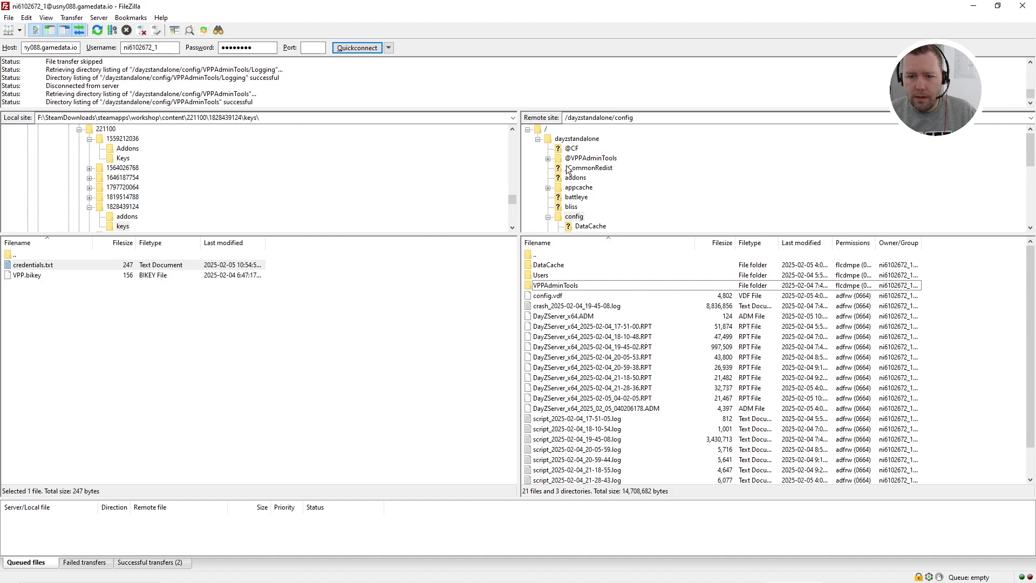
pyautogui.click(561, 139)
pyautogui.scroll(1, 548, 152)
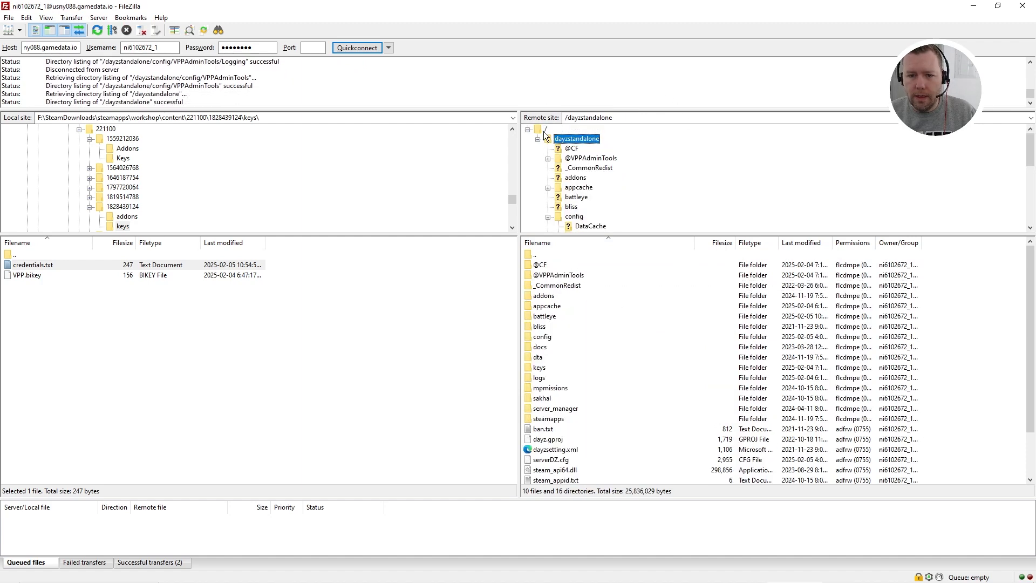
pyautogui.click(546, 129)
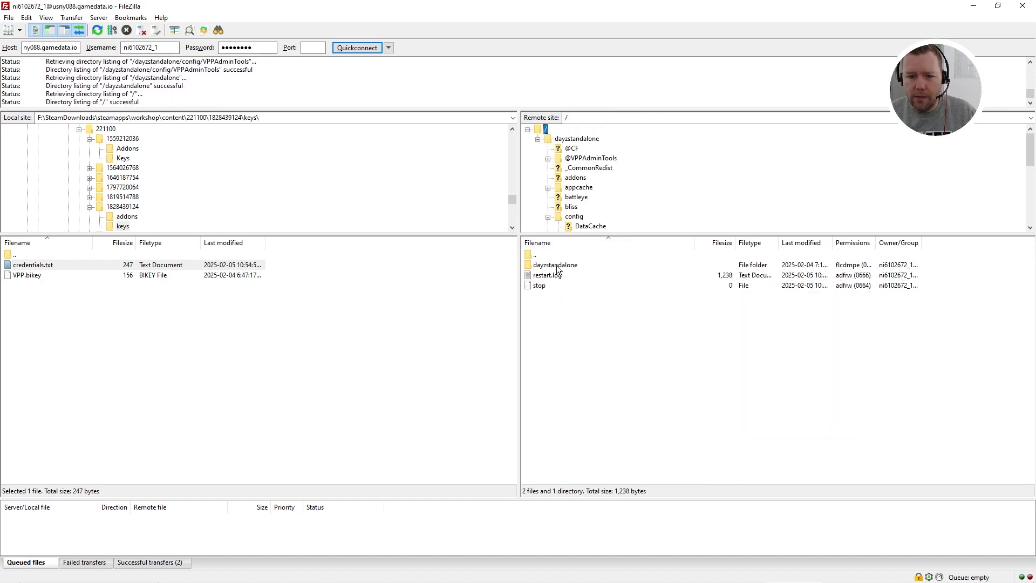
# Open the server folder dayzstandalone/config/VPPAdminTools/Permissions/SuperAdmins.
pyautogui.doubleClick(556, 264)
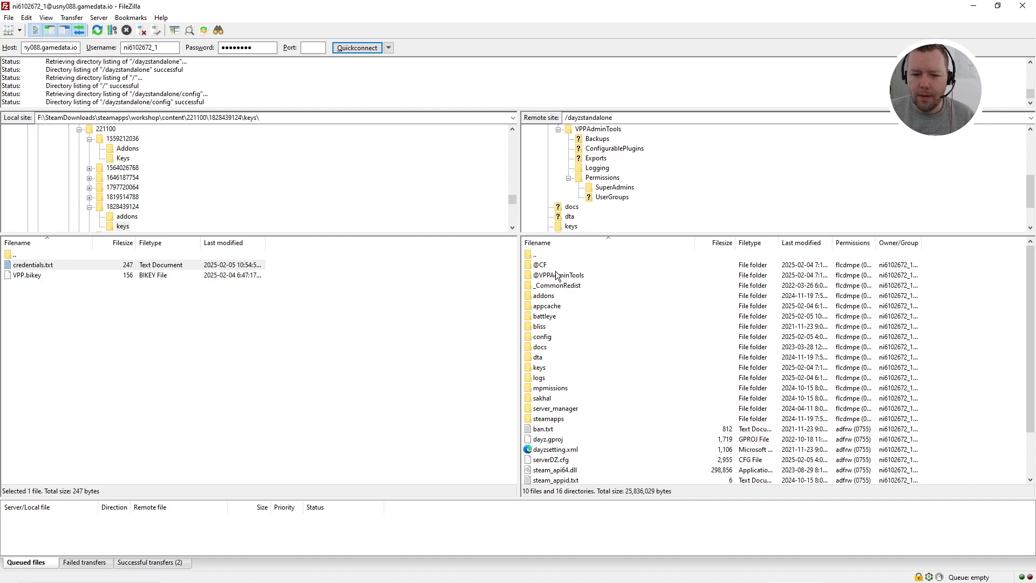
pyautogui.doubleClick(548, 337)
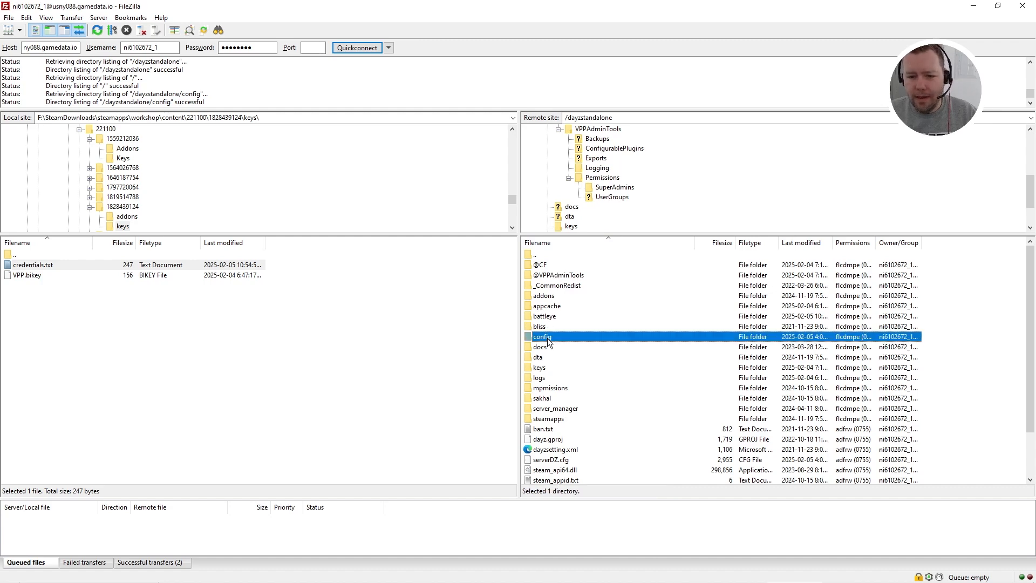
pyautogui.doubleClick(558, 286)
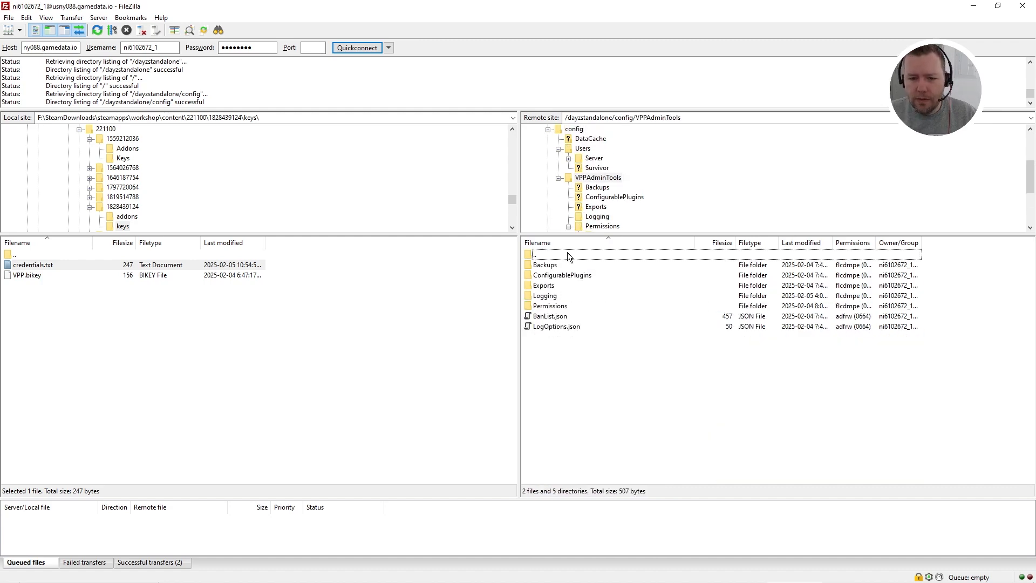
pyautogui.doubleClick(551, 305)
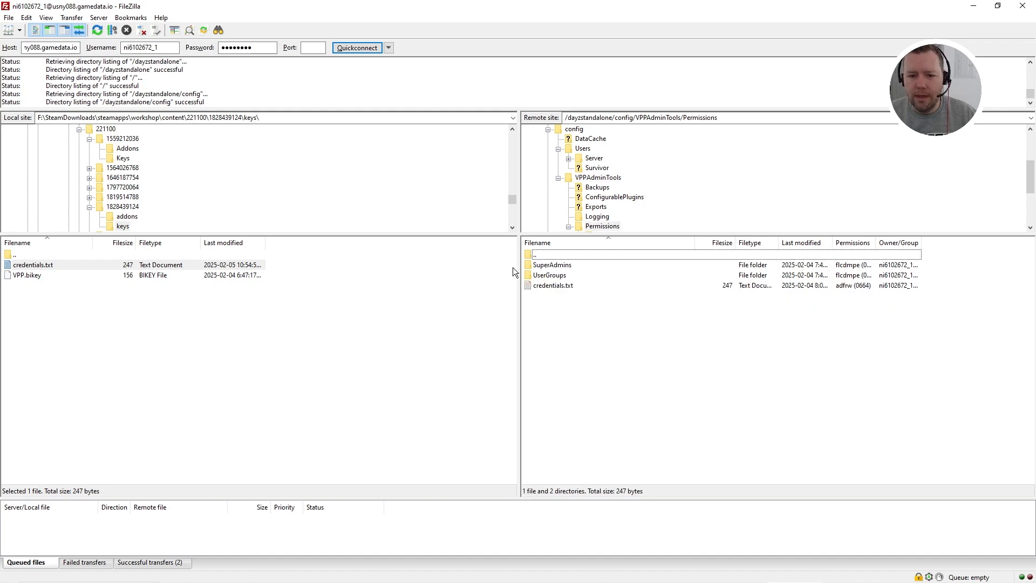
pyautogui.doubleClick(560, 266)
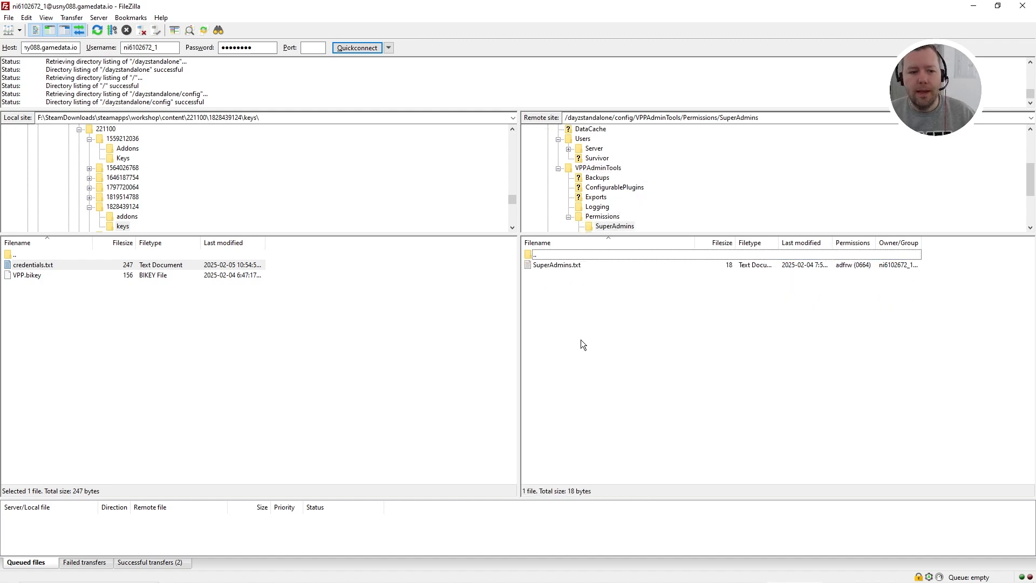
# Set the local folder to the R: drive and download SuperAdmins.txt from the server into it.
pyautogui.click(568, 267)
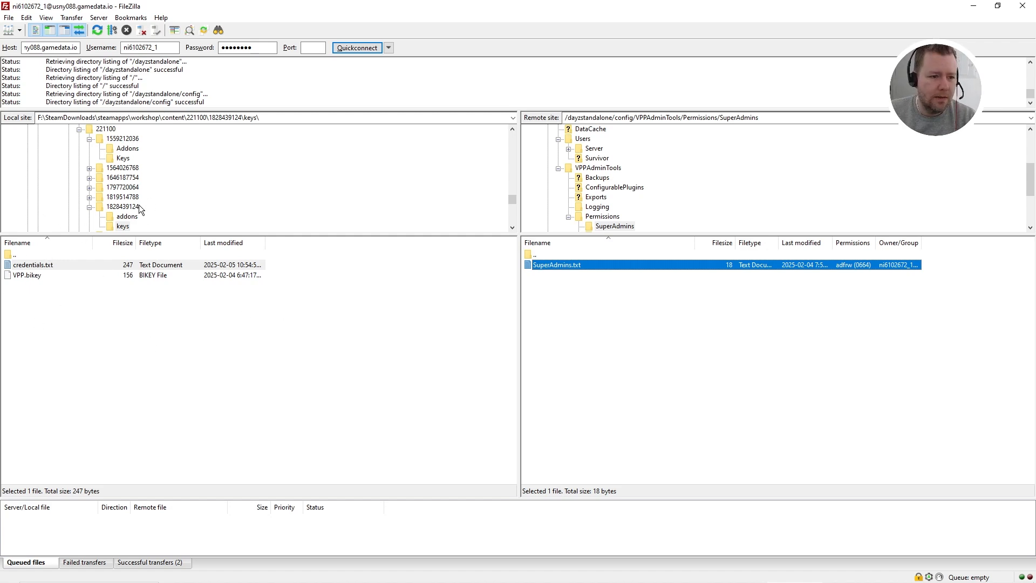
pyautogui.scroll(15, 138, 205)
pyautogui.scroll(10, 154, 141)
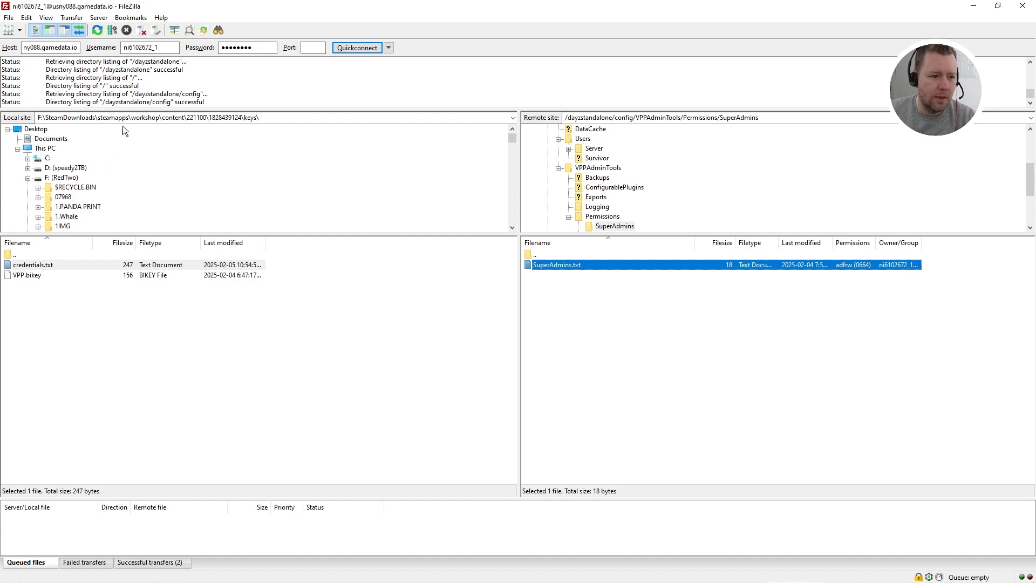
pyautogui.scroll(2, 122, 122)
pyautogui.scroll(20, 227, 193)
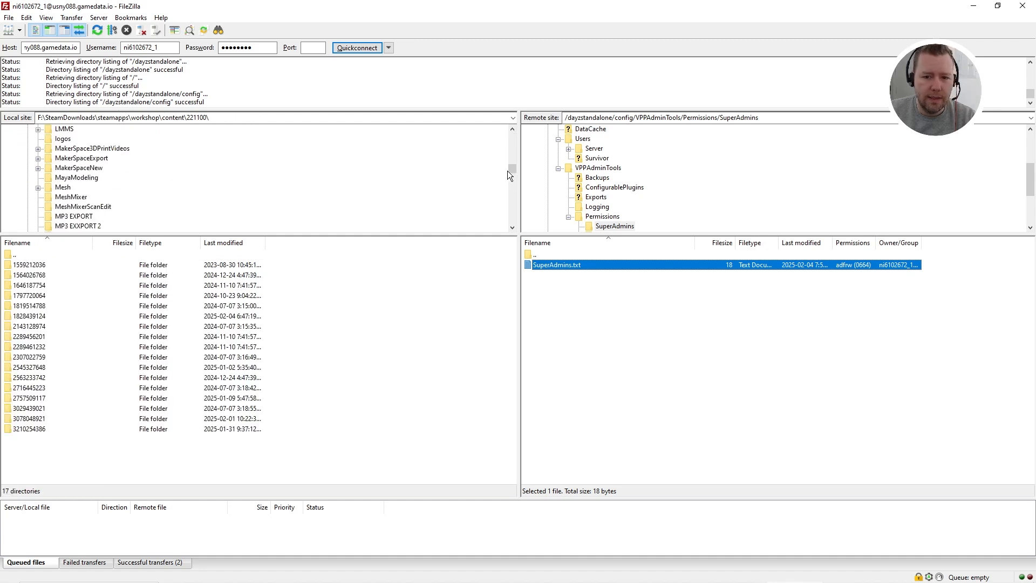
pyautogui.scroll(1, 508, 171)
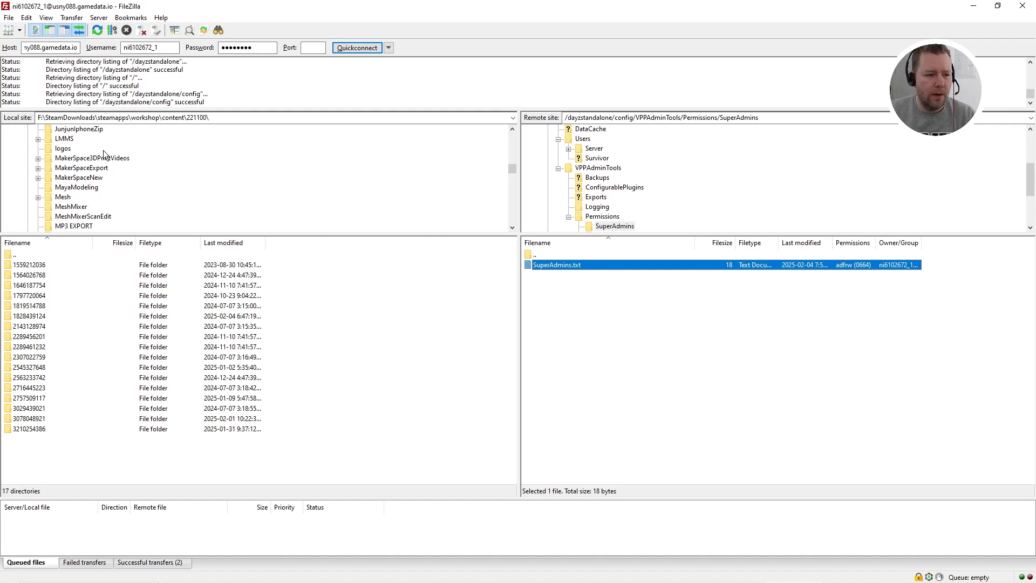
pyautogui.scroll(-15, 107, 179)
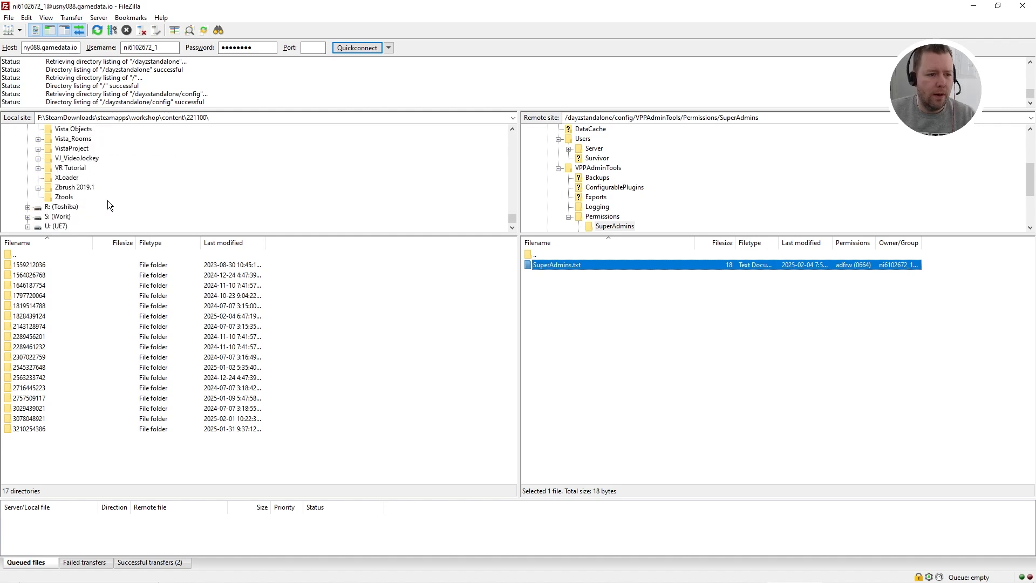
pyautogui.click(58, 207)
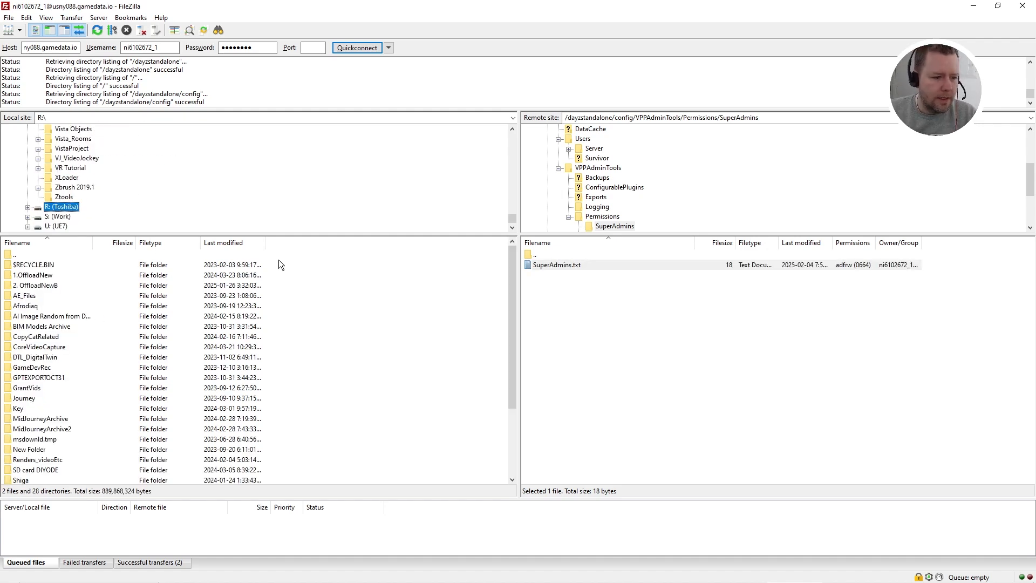
pyautogui.doubleClick(564, 265)
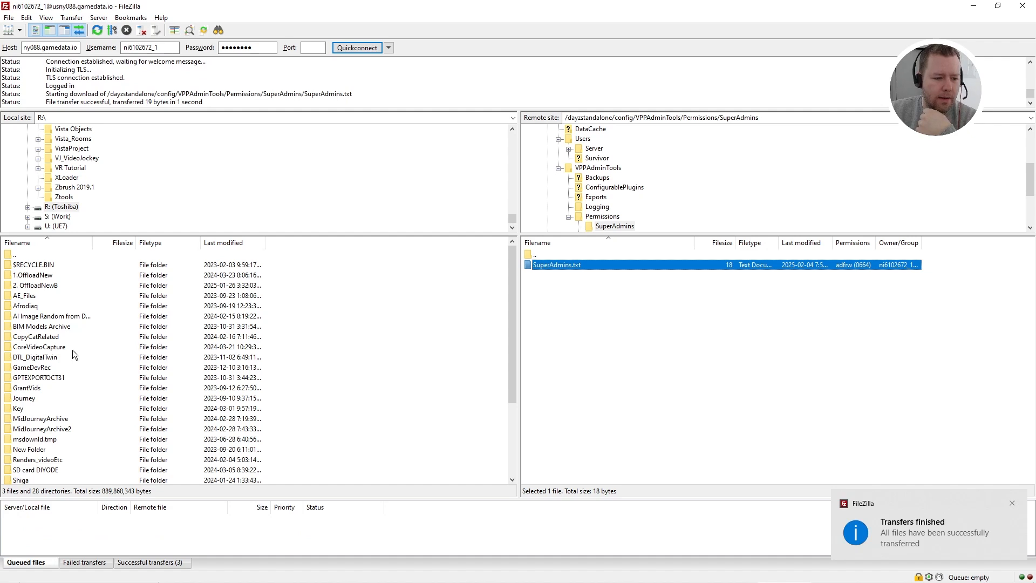
# Open the downloaded SuperAdmins.txt on the R: drive in Notepad.
pyautogui.scroll(-4, 112, 389)
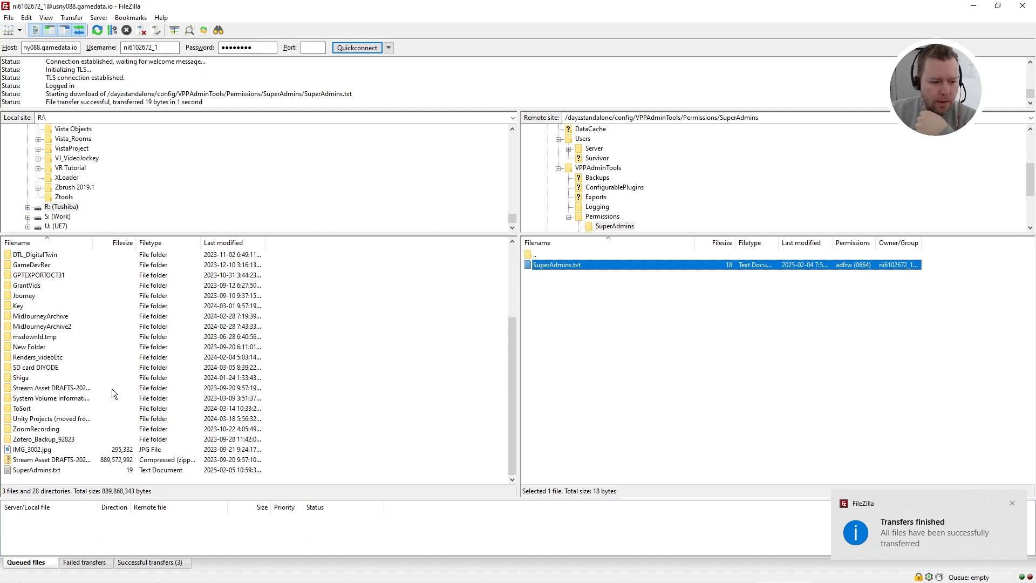
pyautogui.click(47, 472)
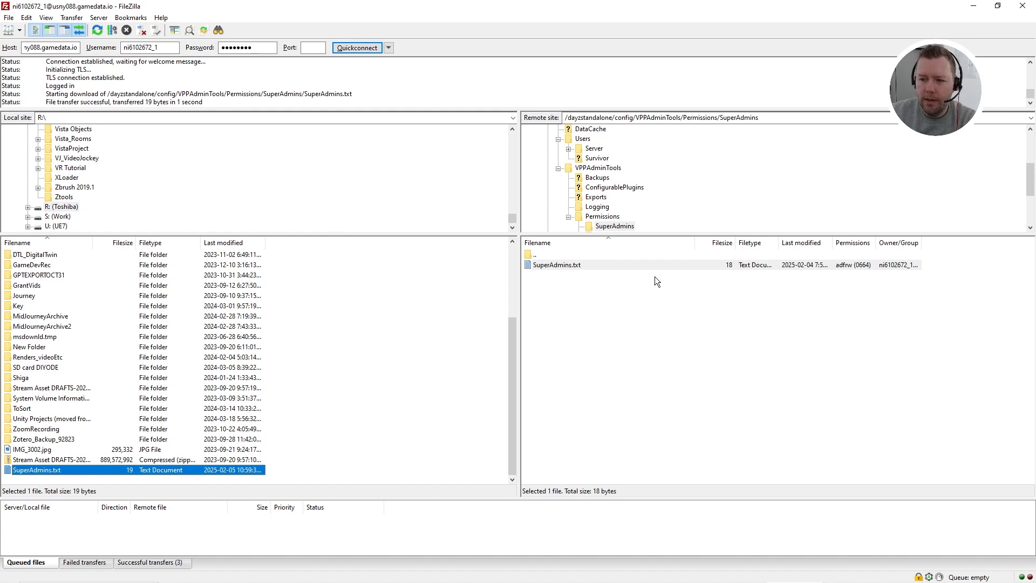
pyautogui.click(38, 469)
pyautogui.rightClick(45, 473)
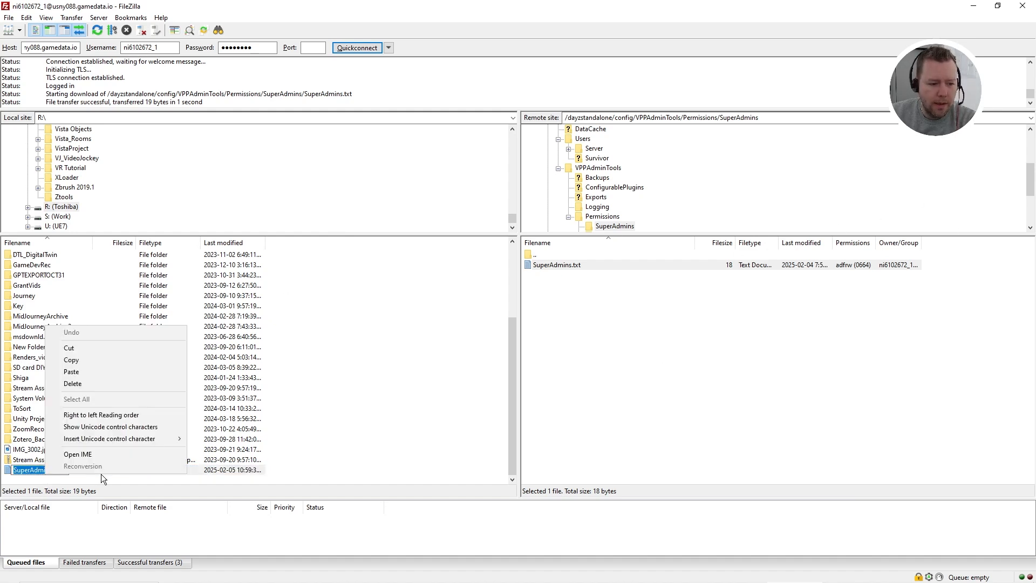
pyautogui.click(250, 427)
pyautogui.click(51, 471)
pyautogui.rightClick(51, 470)
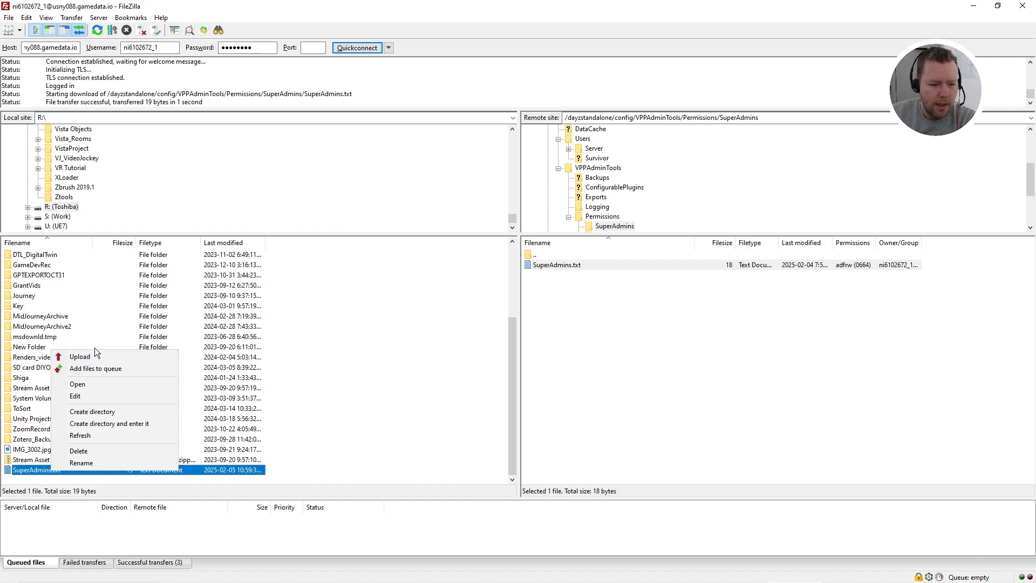
pyautogui.click(94, 384)
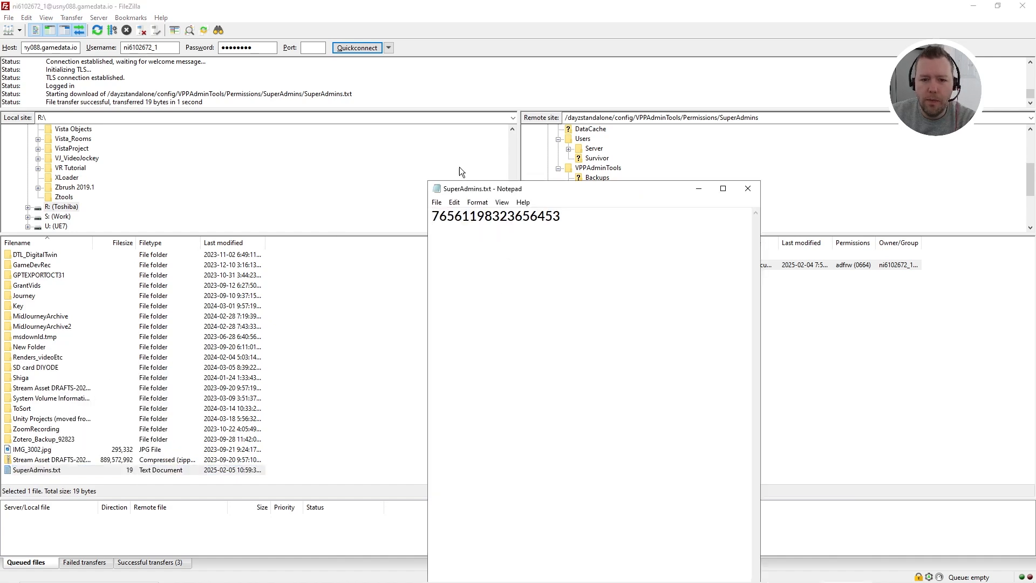
pyautogui.moveTo(585, 184); pyautogui.dragTo(614, 112)
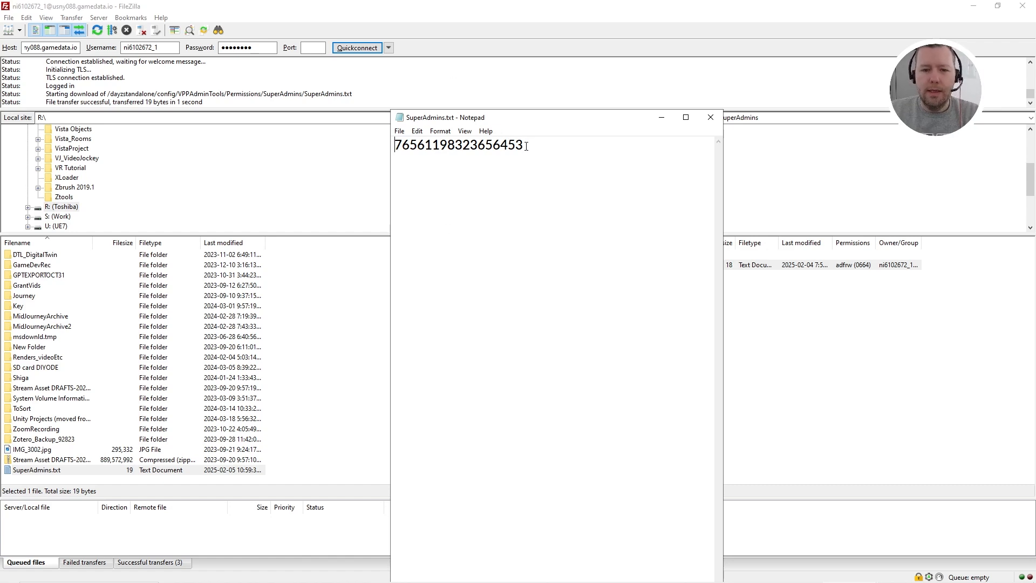
# Paste a copy of the existing steamID64 on a second line of SuperAdmins.txt and delete that copy.
pyautogui.moveTo(523, 153); pyautogui.dragTo(397, 150)
pyautogui.hotkey('ctrl', 'c')
pyautogui.click(432, 184)
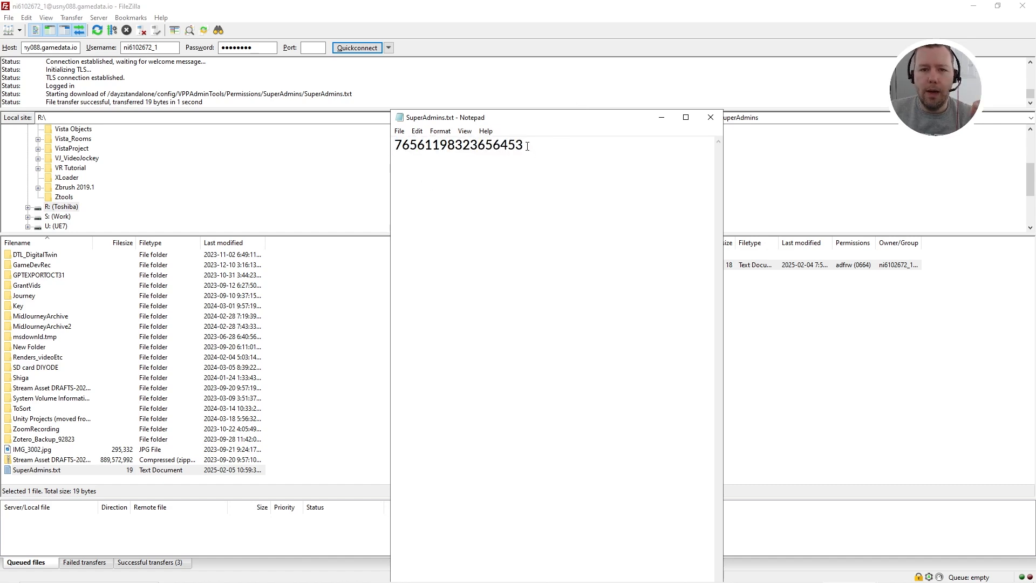
pyautogui.press('Return')
pyautogui.hotkey('ctrl', 'v')
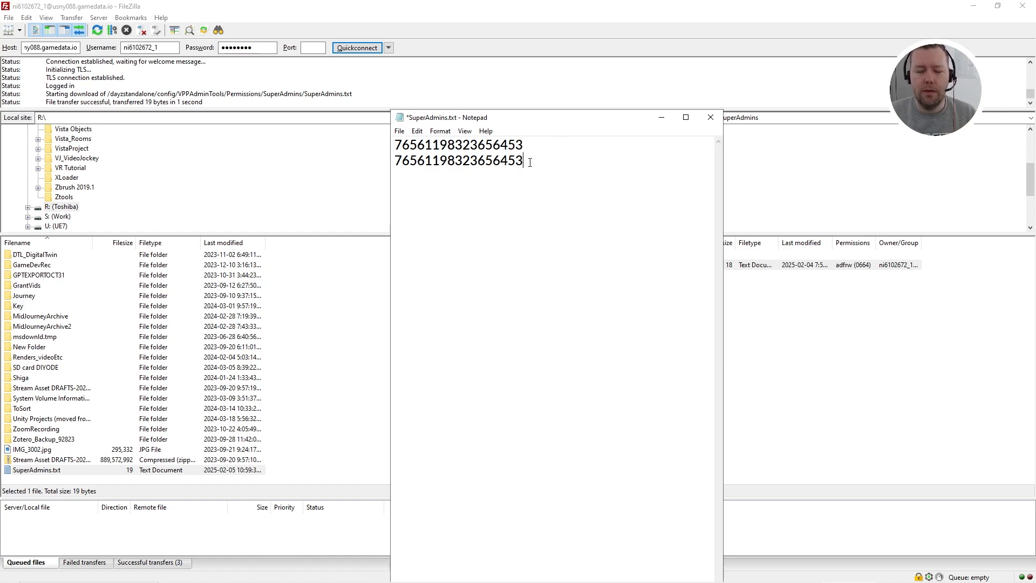
pyautogui.hotkey('shift', 'Up')
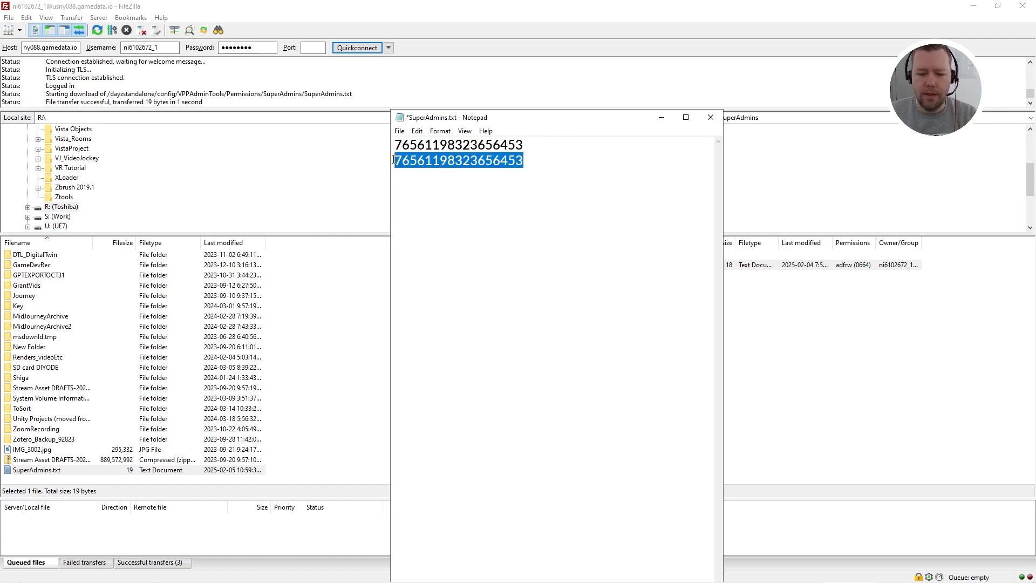
pyautogui.press('BackSpace')
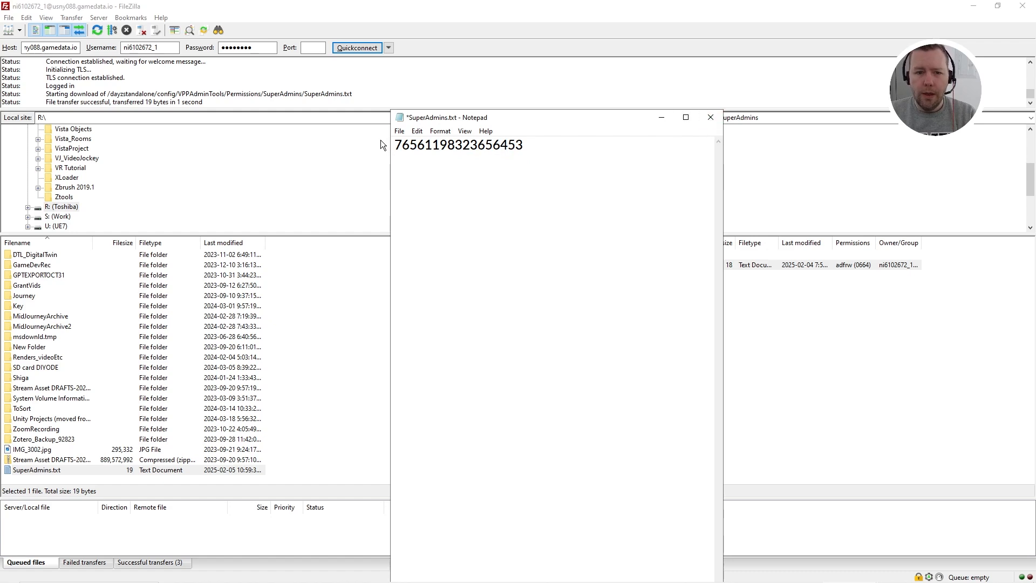
# Save SuperAdmins.txt and close it.
pyautogui.press('alt')
pyautogui.press('f')
pyautogui.press('Down')
pyautogui.press('Down')
pyautogui.press('Down')
pyautogui.press('Return')
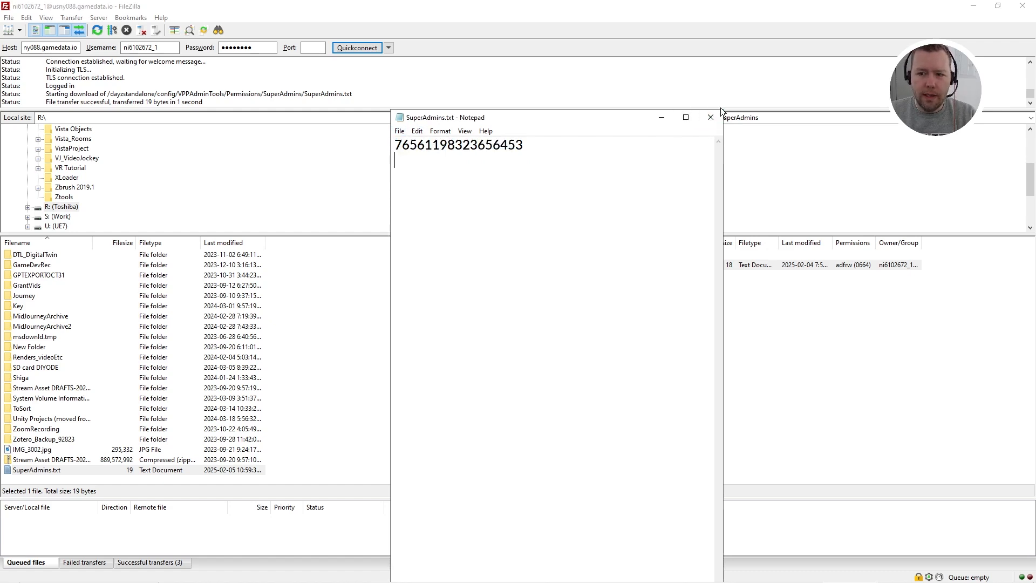
pyautogui.click(710, 117)
# Upload the saved SuperAdmins.txt to the server's SuperAdmins folder, overwriting the existing file.
pyautogui.moveTo(31, 468); pyautogui.dragTo(643, 363)
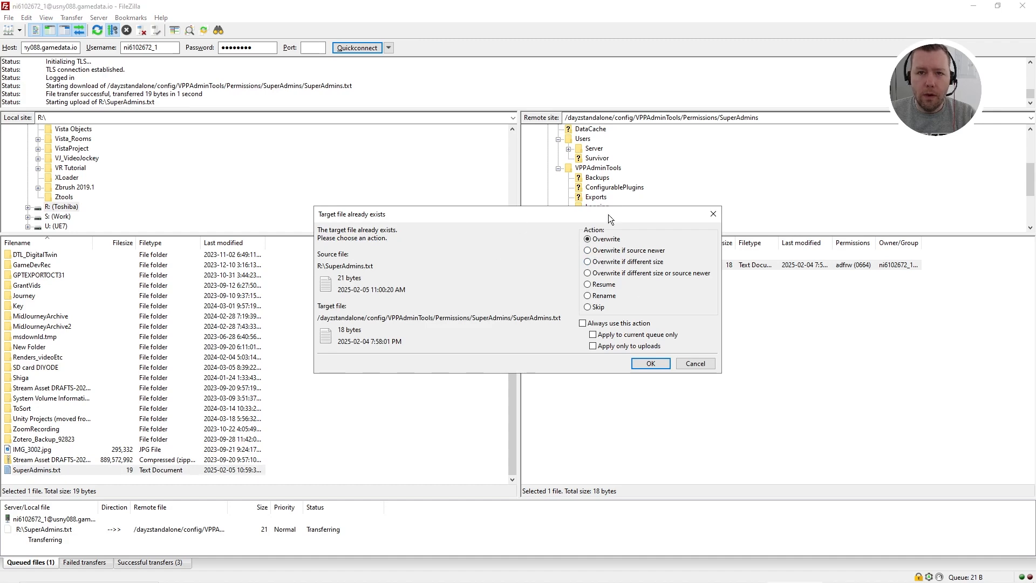
pyautogui.click(639, 368)
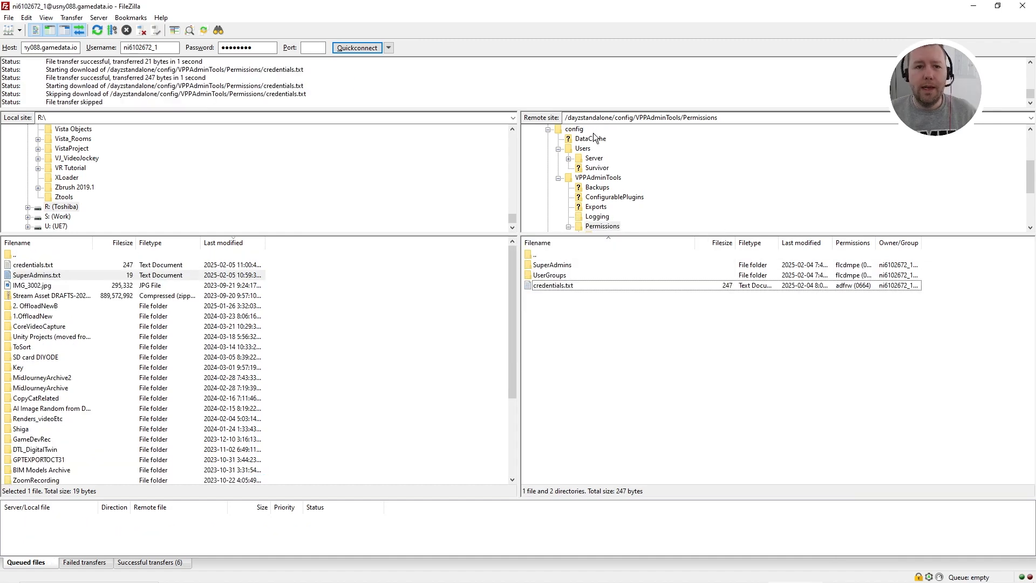
# Go up to the server's VPPAdminTools folder, reopen its Permissions folder holding credentials.txt, and return to the remote root directory.
pyautogui.scroll(3, 602, 203)
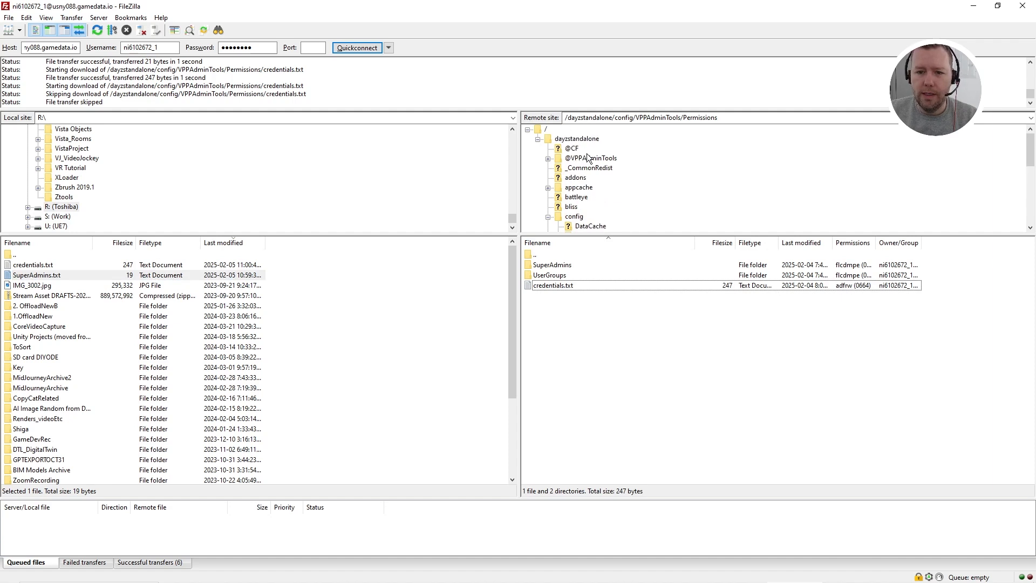
pyautogui.doubleClick(536, 256)
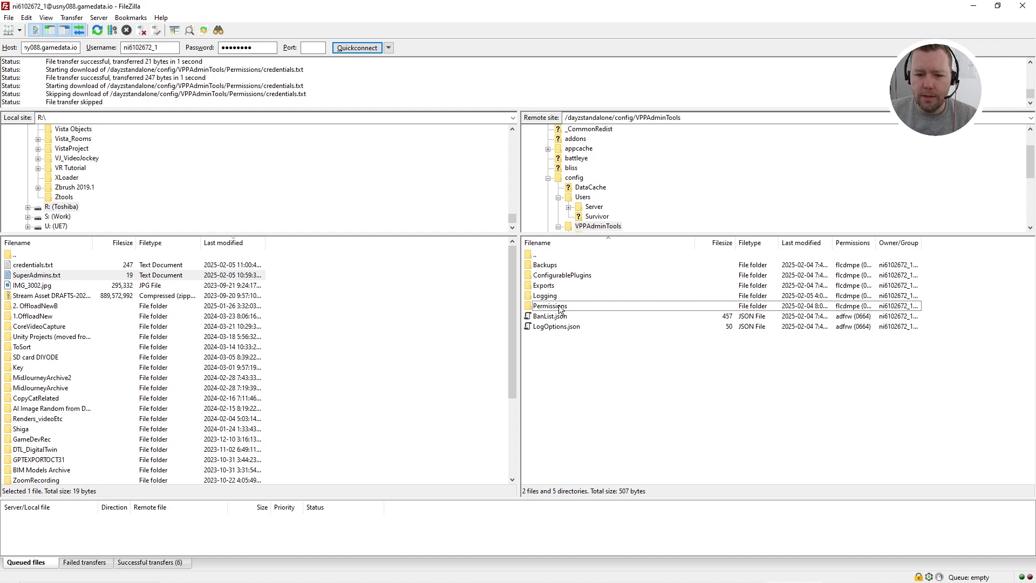
pyautogui.doubleClick(561, 309)
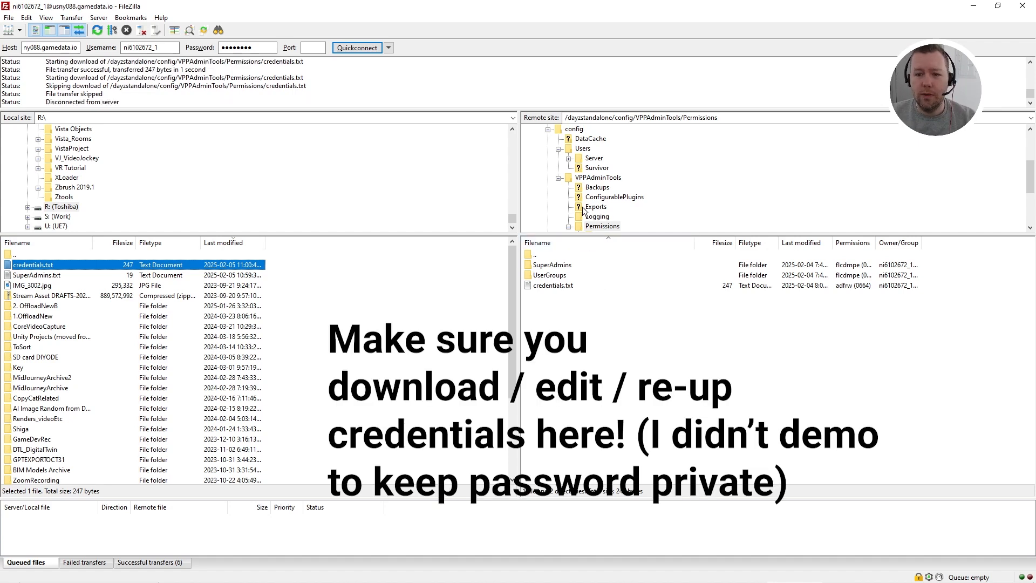
pyautogui.scroll(3, 624, 156)
pyautogui.click(546, 129)
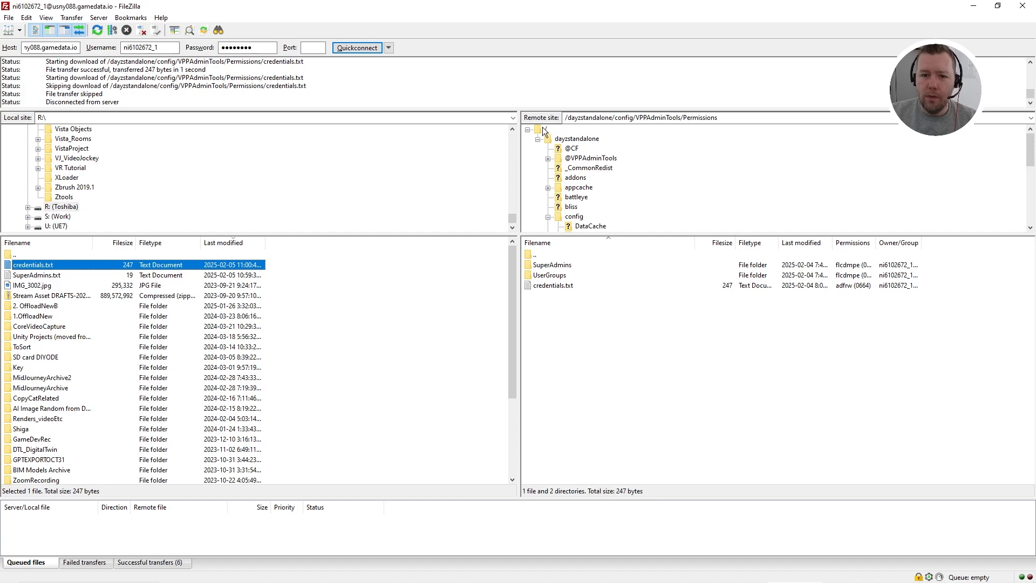
# Browse the server's dayzstandalone and keys folders, check SuperAdmins.txt in the SuperAdmins folder, and return to Permissions.
pyautogui.doubleClick(557, 265)
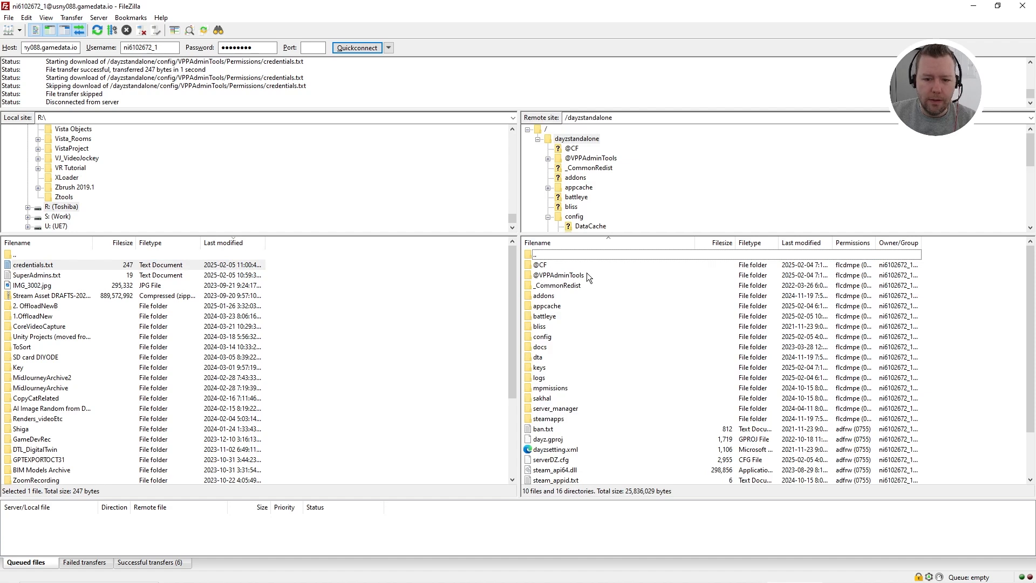
pyautogui.doubleClick(539, 369)
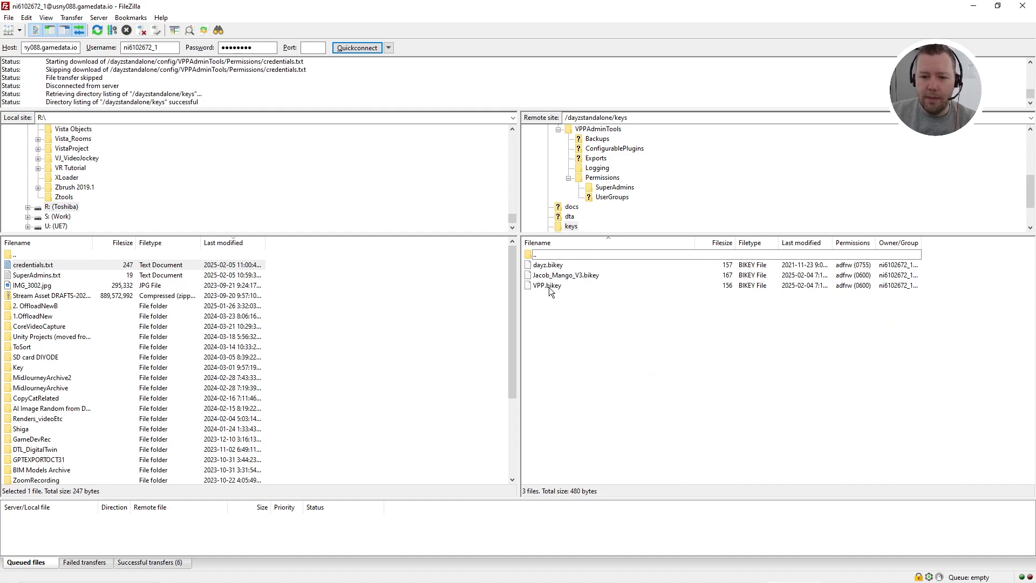
pyautogui.click(598, 180)
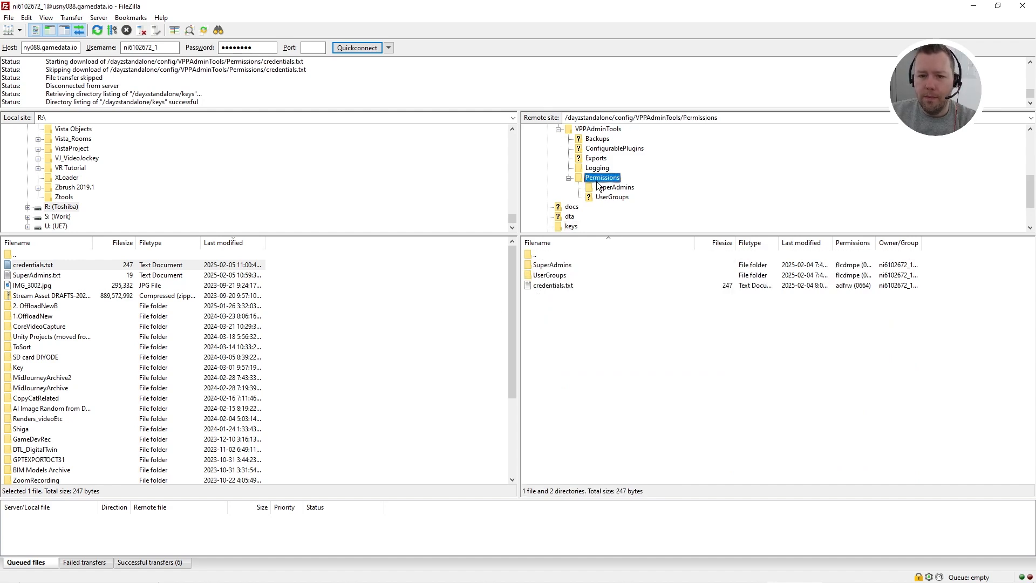
pyautogui.doubleClick(563, 267)
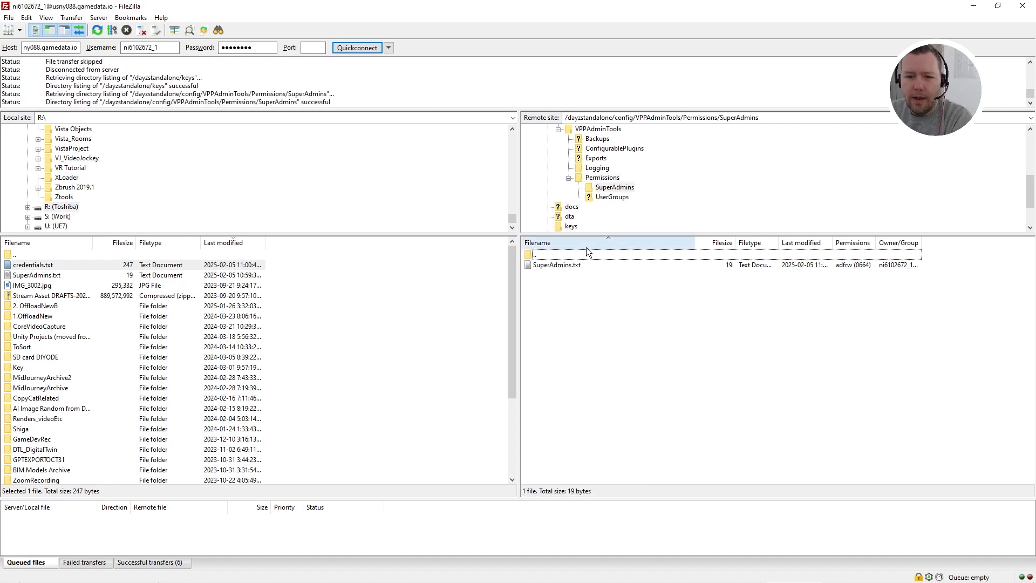
pyautogui.click(569, 179)
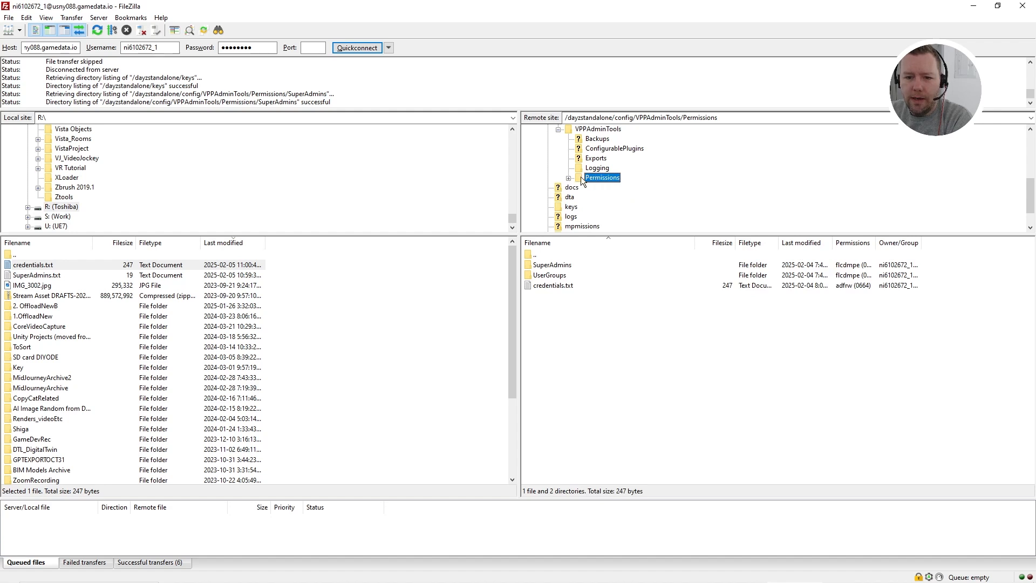
pyautogui.click(568, 178)
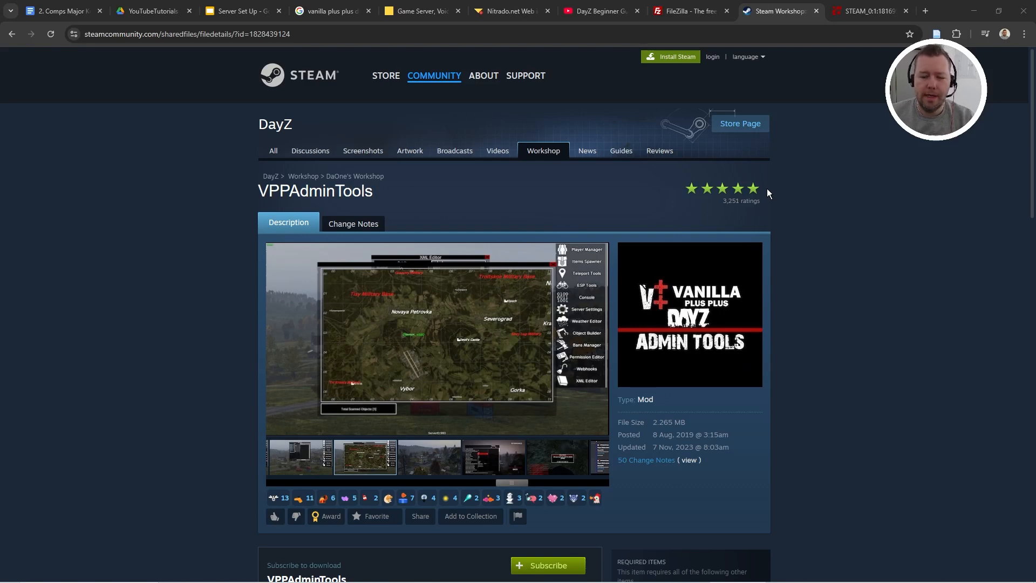
# Switch to the VPPAdminTools Steam Workshop page and read how its dedicated server installation guide handles copying mods and the startup command line.
pyautogui.middleClick(849, 182)
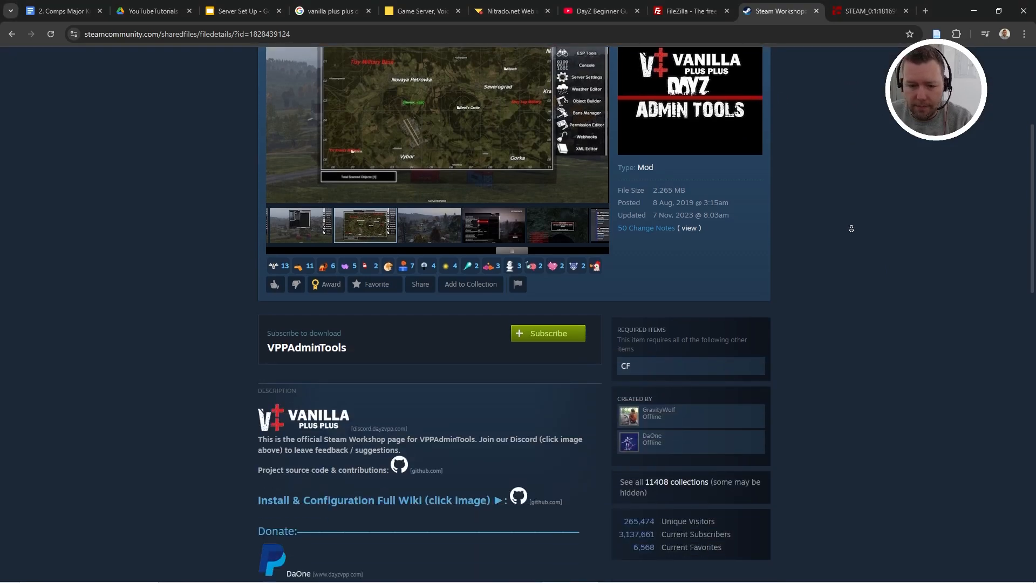
pyautogui.middleClick(851, 228)
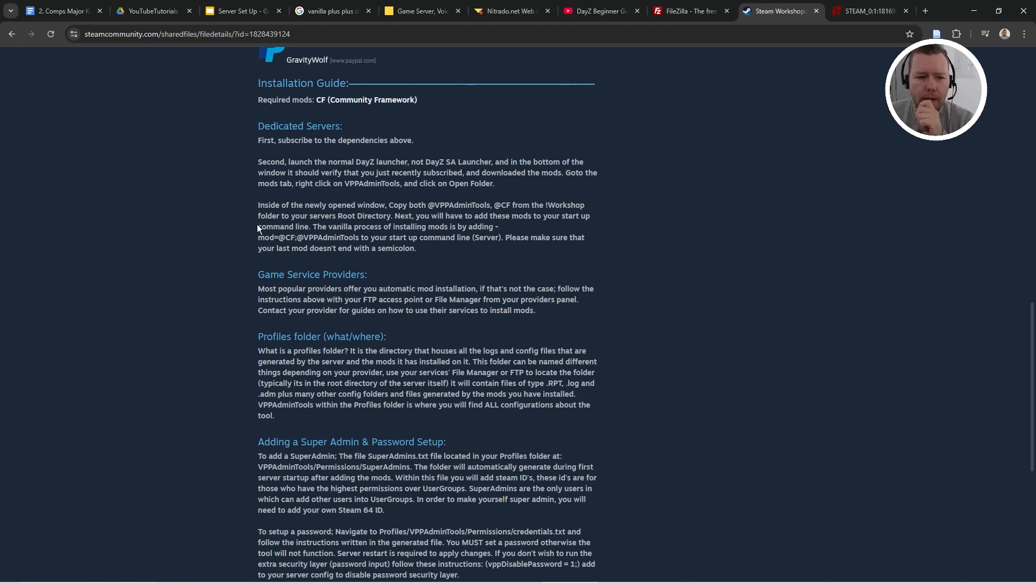
pyautogui.moveTo(258, 204); pyautogui.dragTo(551, 220)
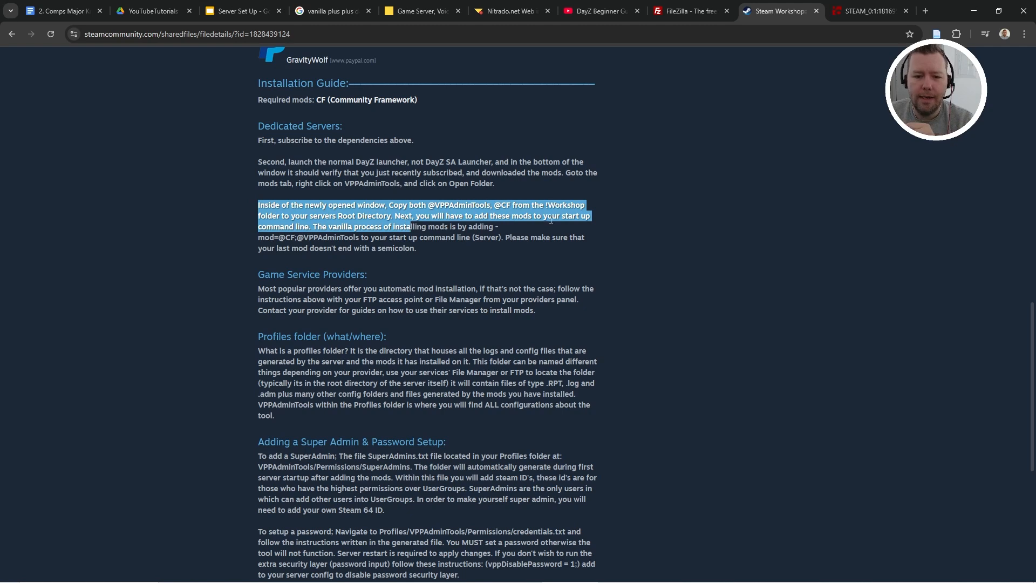
pyautogui.click(550, 220)
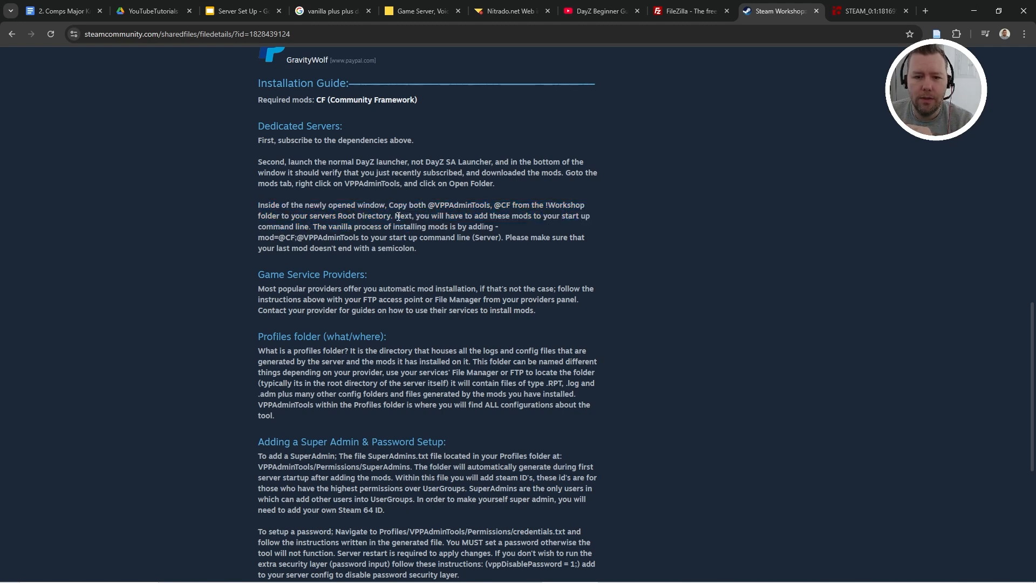
pyautogui.moveTo(398, 215); pyautogui.dragTo(526, 260)
pyautogui.click(283, 246)
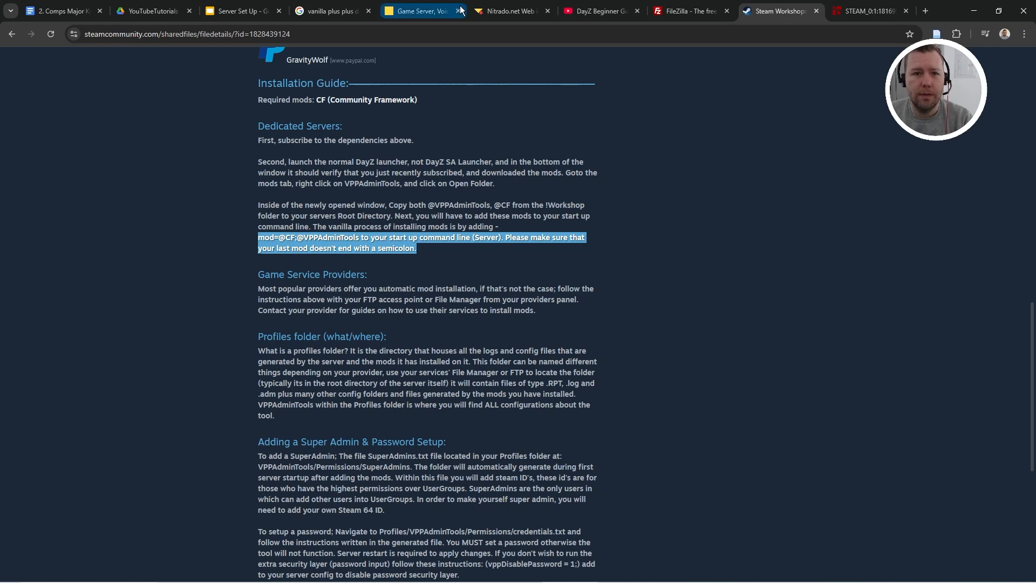
# Open the Nitrado web interface for the DayZ server and examine the Additional mods entry in its general settings.
pyautogui.click(440, 14)
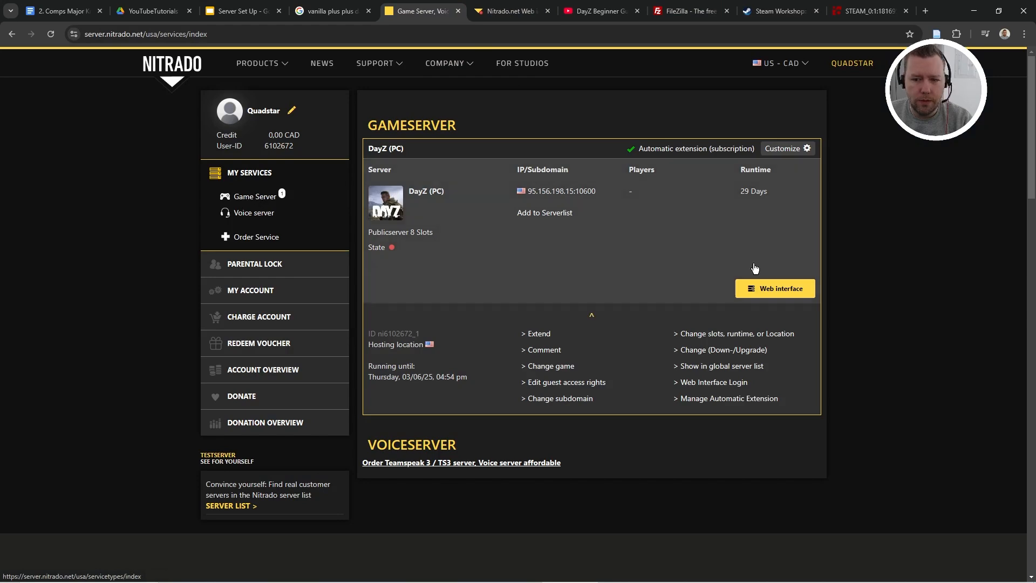
pyautogui.click(769, 286)
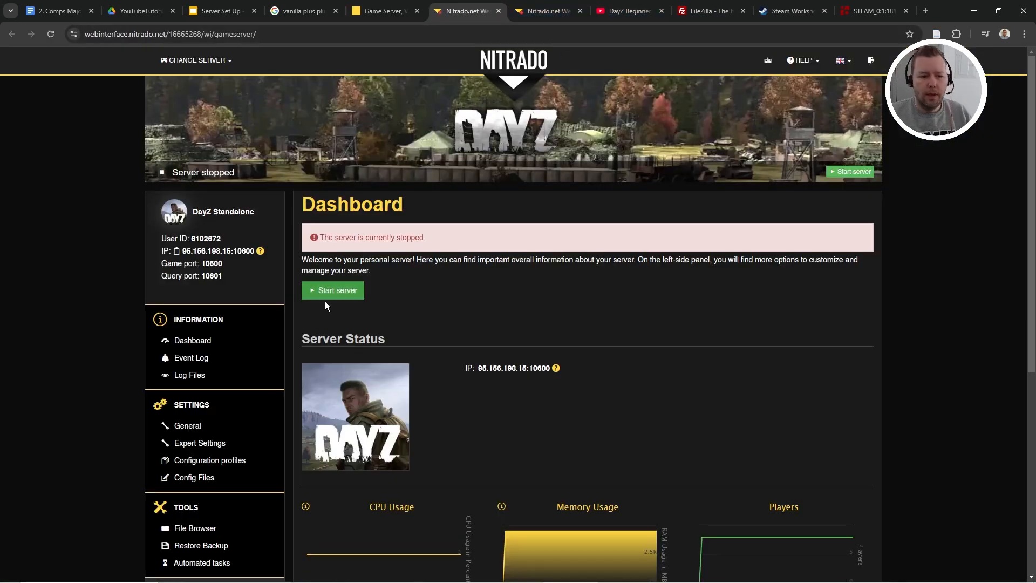
pyautogui.click(203, 430)
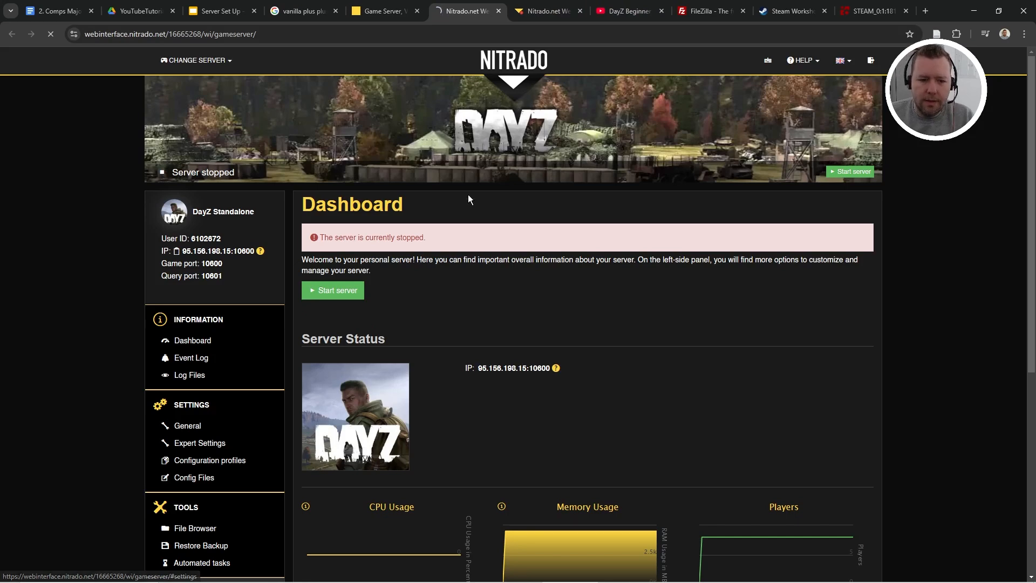
pyautogui.scroll(-10, 521, 280)
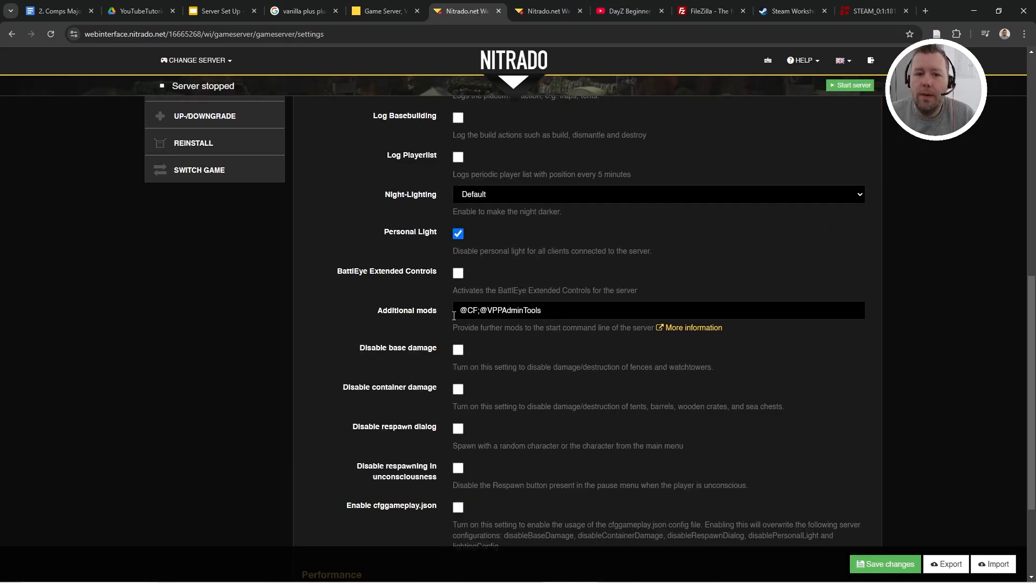
pyautogui.scroll(10, 454, 315)
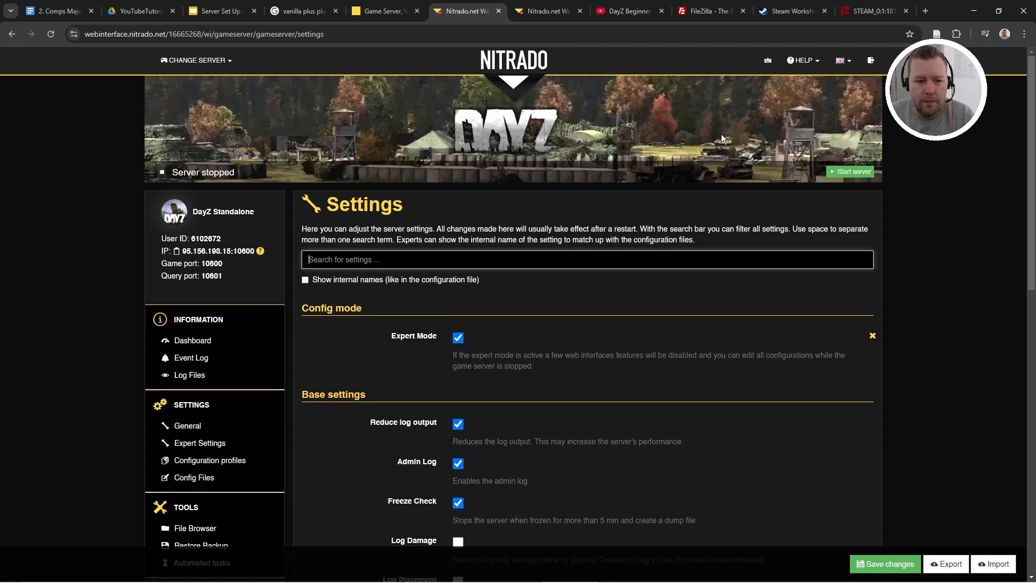
pyautogui.scroll(-7, 186, 430)
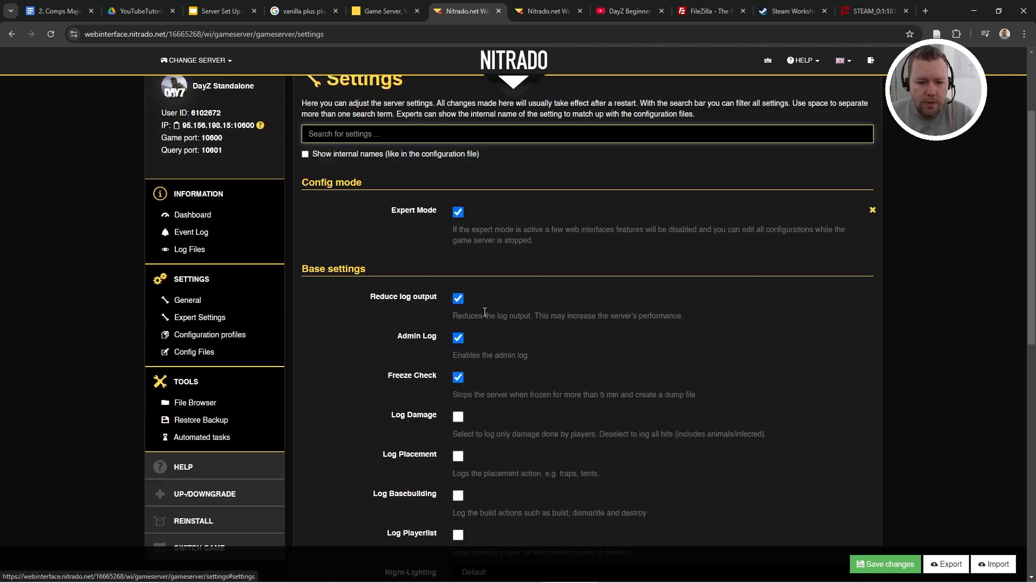
pyautogui.scroll(-2, 494, 312)
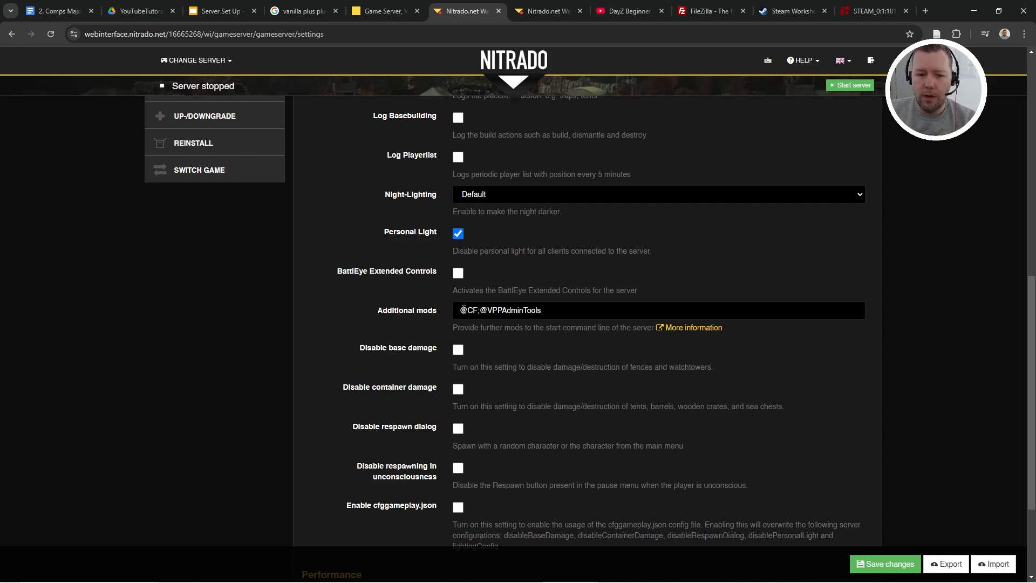
pyautogui.moveTo(463, 312); pyautogui.dragTo(477, 313)
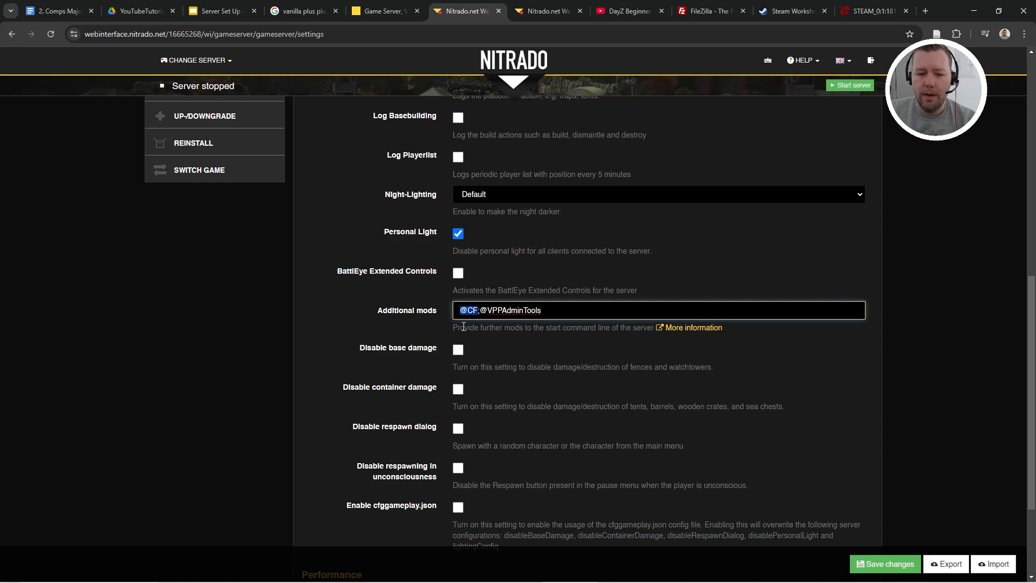
pyautogui.click(487, 312)
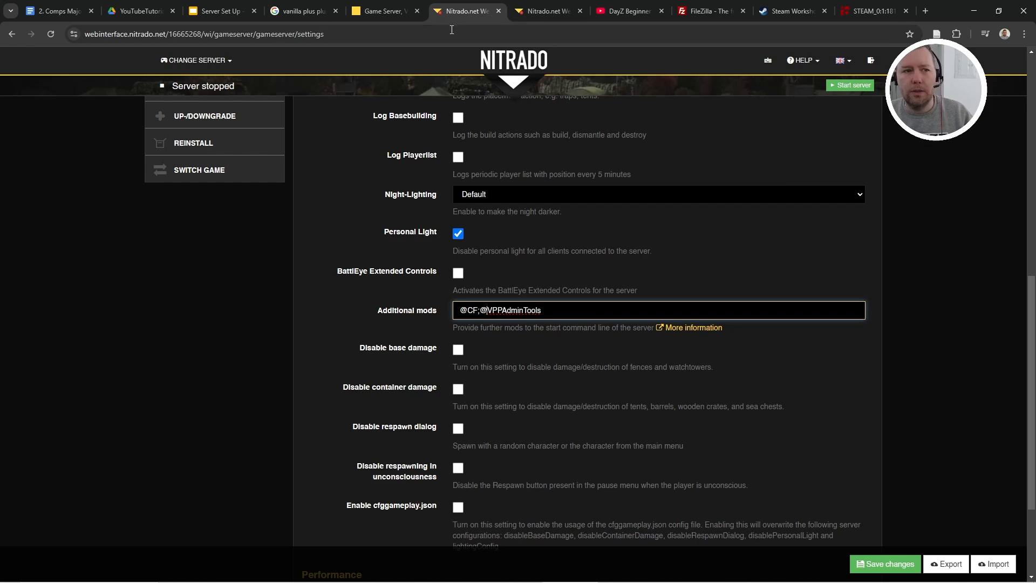
# Check the mod folder names in the local DayZ !Workshop folder and return to the Nitrado web interface.
pyautogui.hotkey('alt', 'Tab')
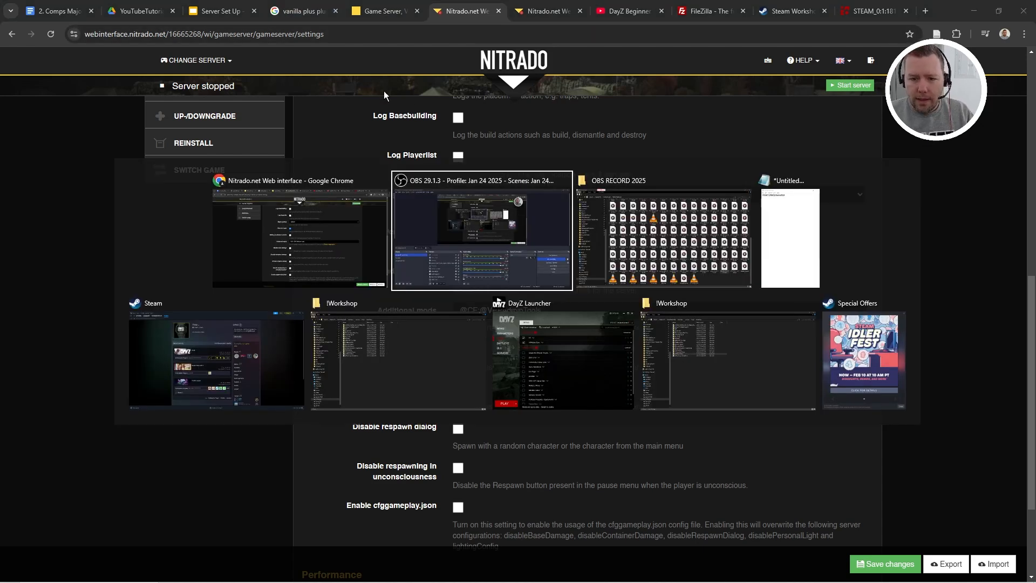
pyautogui.click(404, 335)
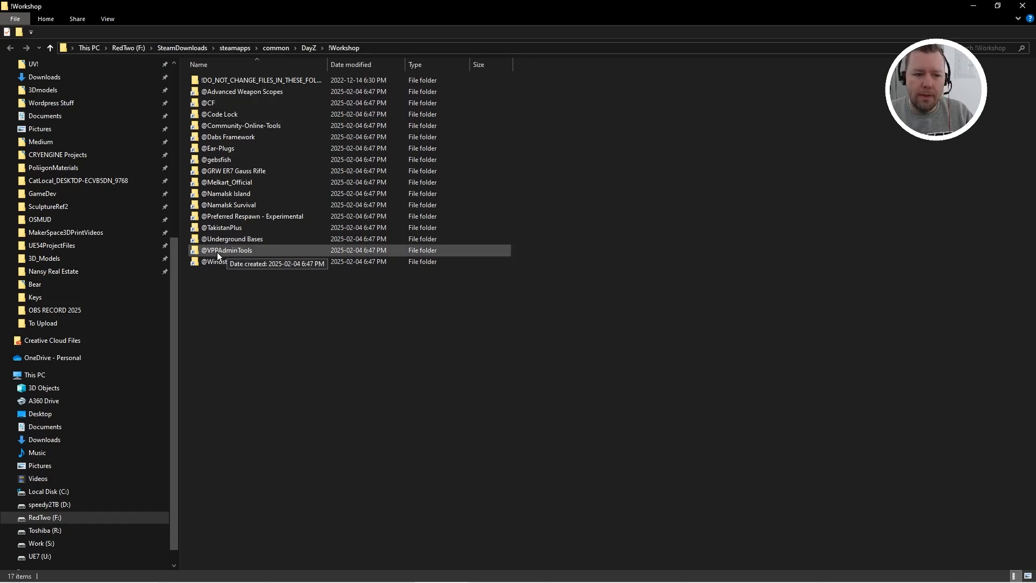
pyautogui.hotkey('alt', 'Tab')
pyautogui.hotkey('alt', 'Tab')
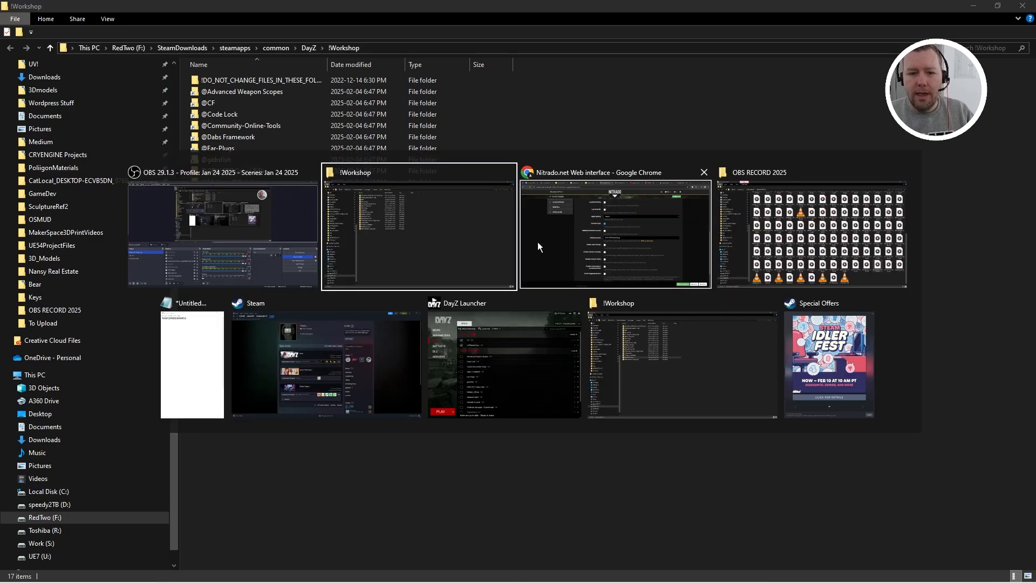
pyautogui.click(626, 254)
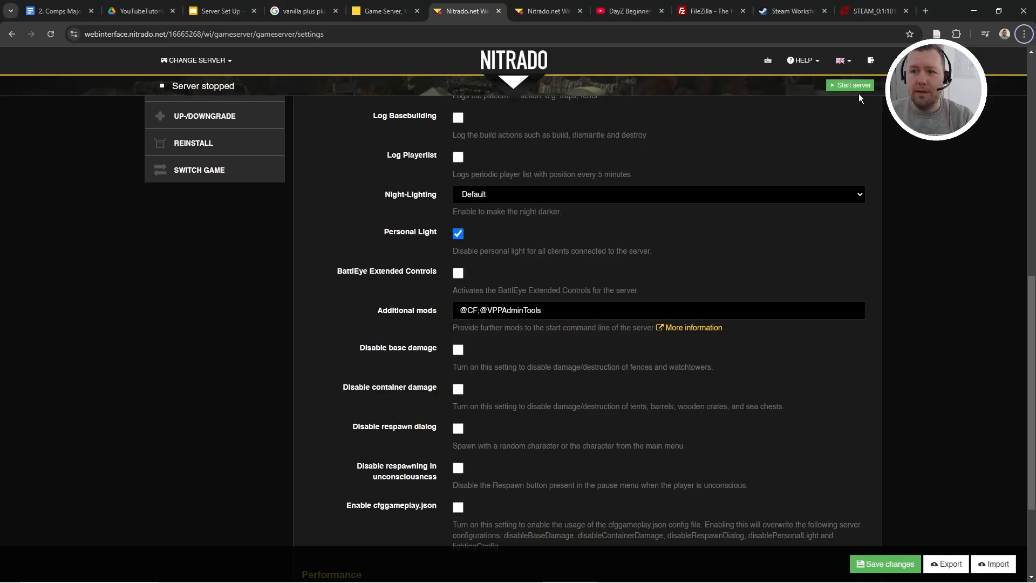
# Start the stopped DayZ server from the Nitrado web interface and confirm the command.
pyautogui.scroll(10, 860, 95)
pyautogui.click(851, 174)
pyautogui.click(850, 172)
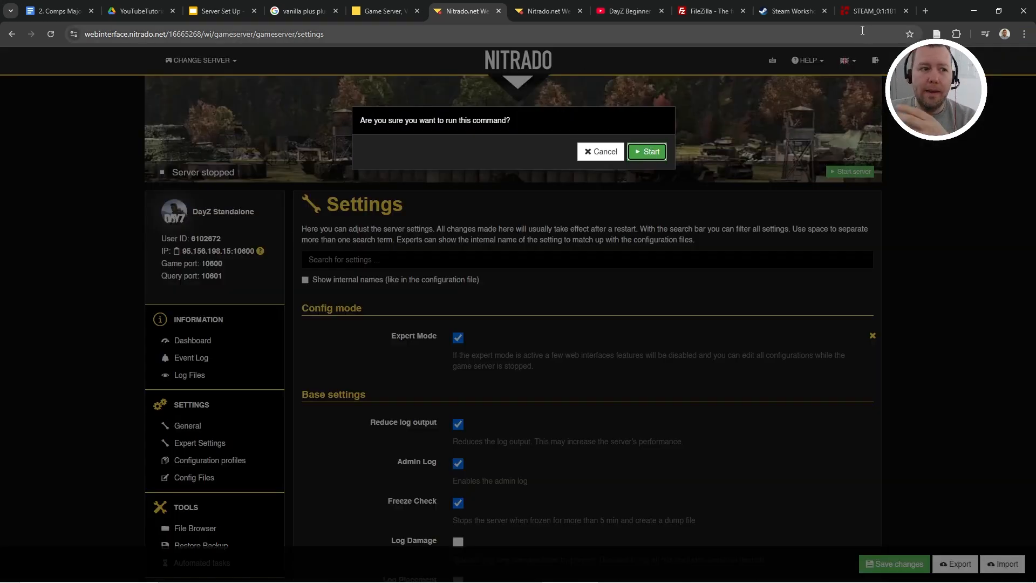
pyautogui.press('Return')
pyautogui.click(818, 71)
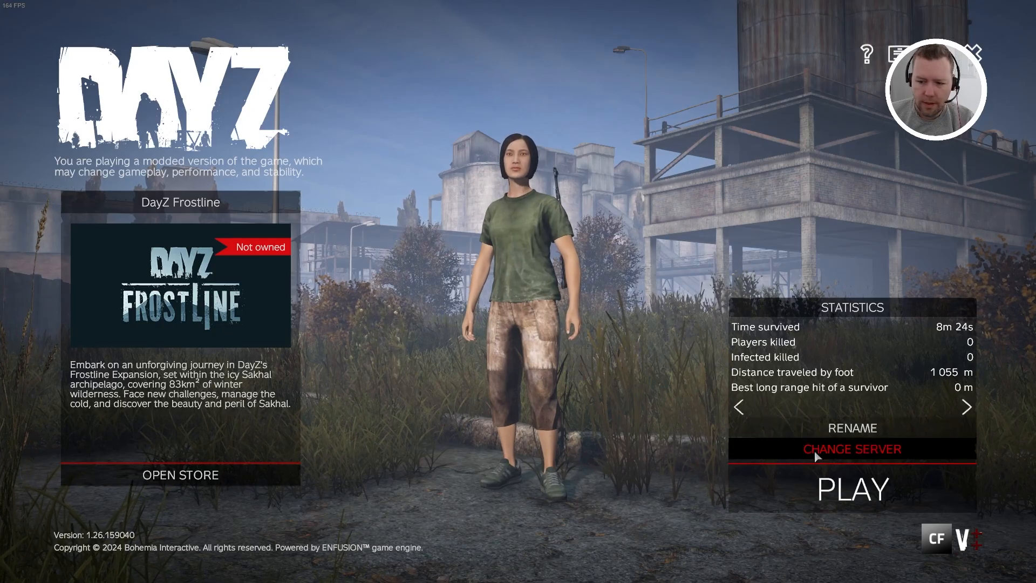
# In DayZ, change to the password-protected server, enter the game password, and join the game.
pyautogui.click(815, 451)
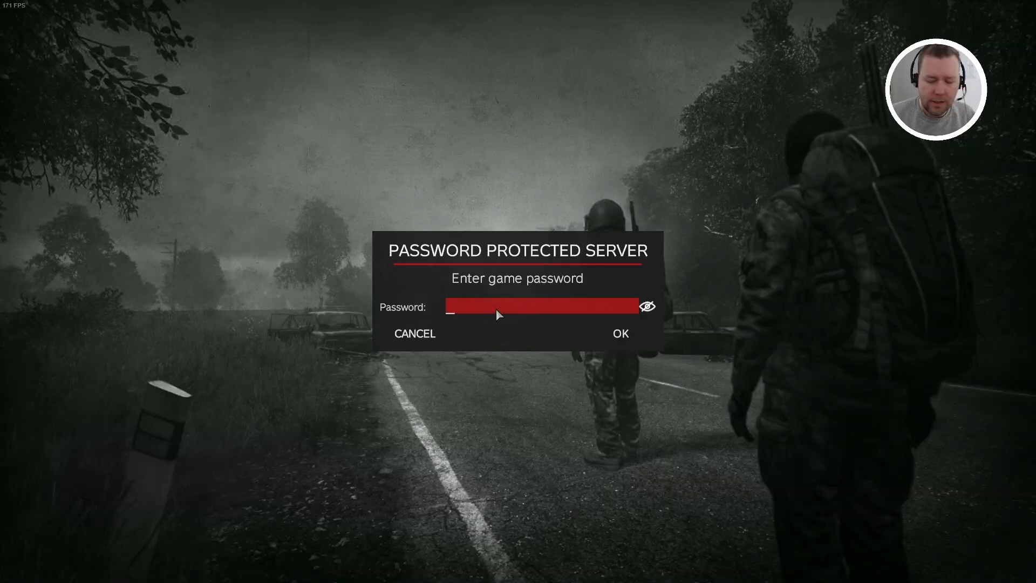
pyautogui.write('******')
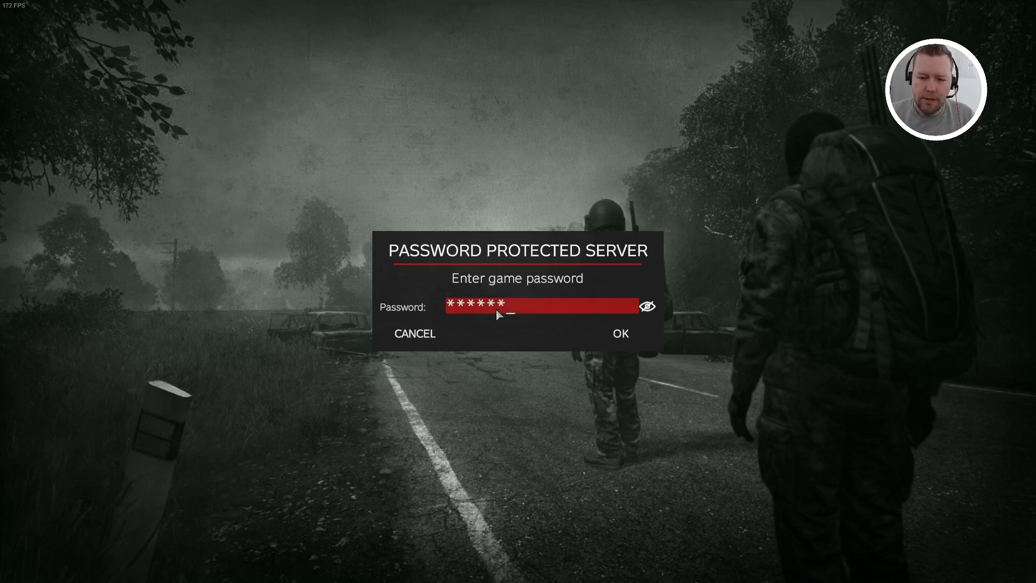
pyautogui.click(632, 332)
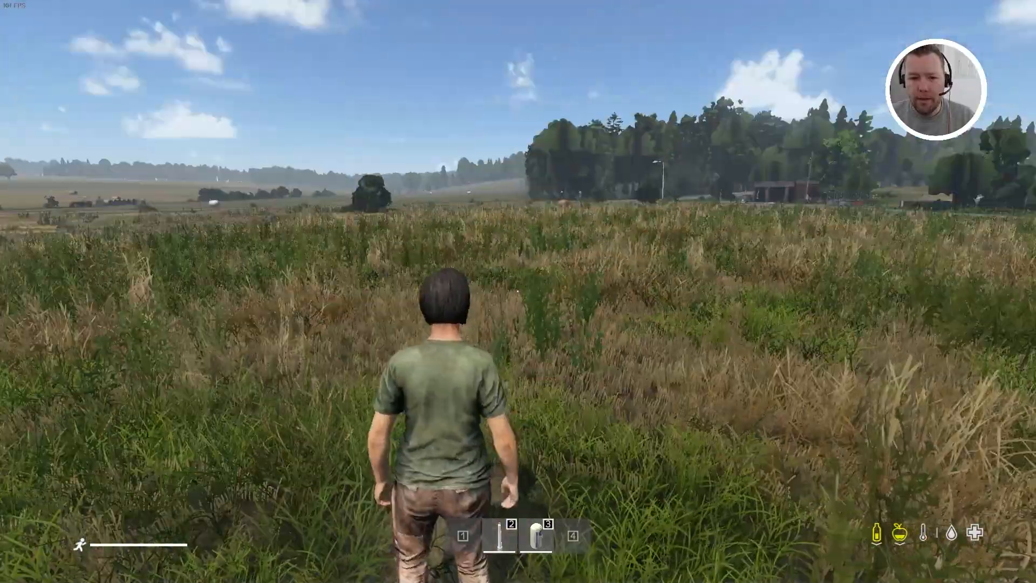
pyautogui.press('w')
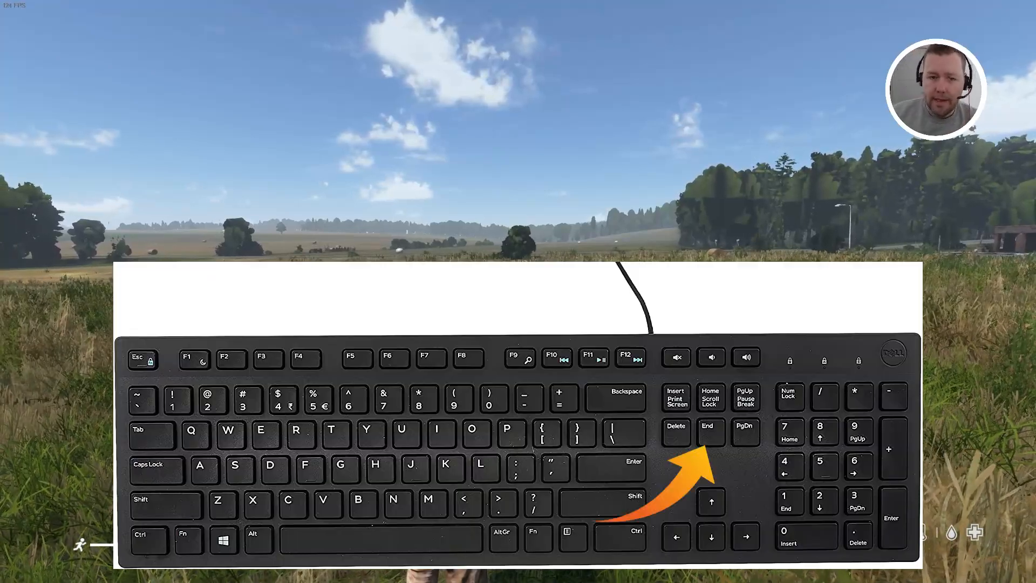
# Toggle the V++ Admin Tools and keybinds off and on, leave them on, and open the admin tools menu.
pyautogui.press('End')
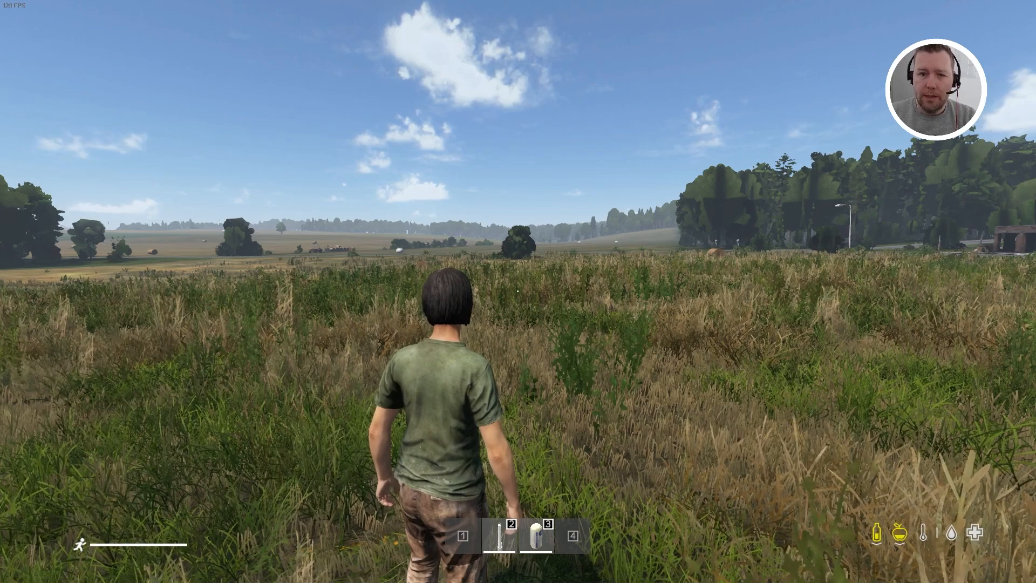
pyautogui.press('End')
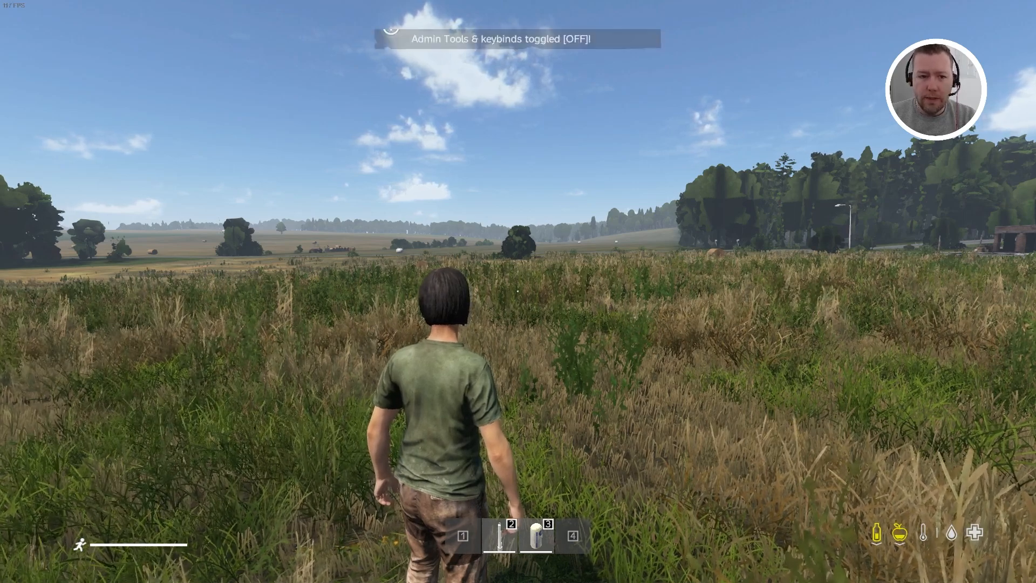
pyautogui.press('End')
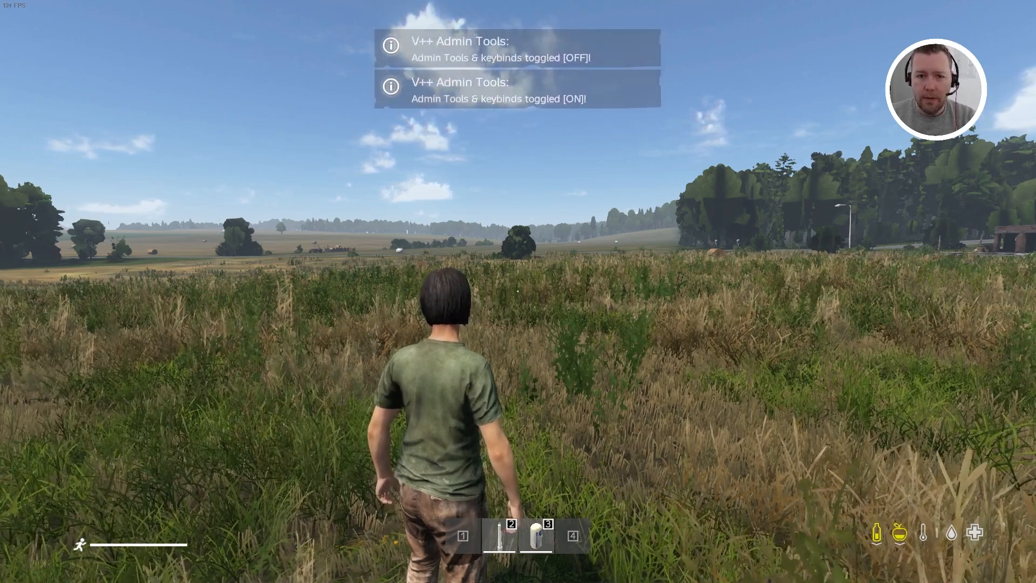
pyautogui.press('End')
pyautogui.press('End')
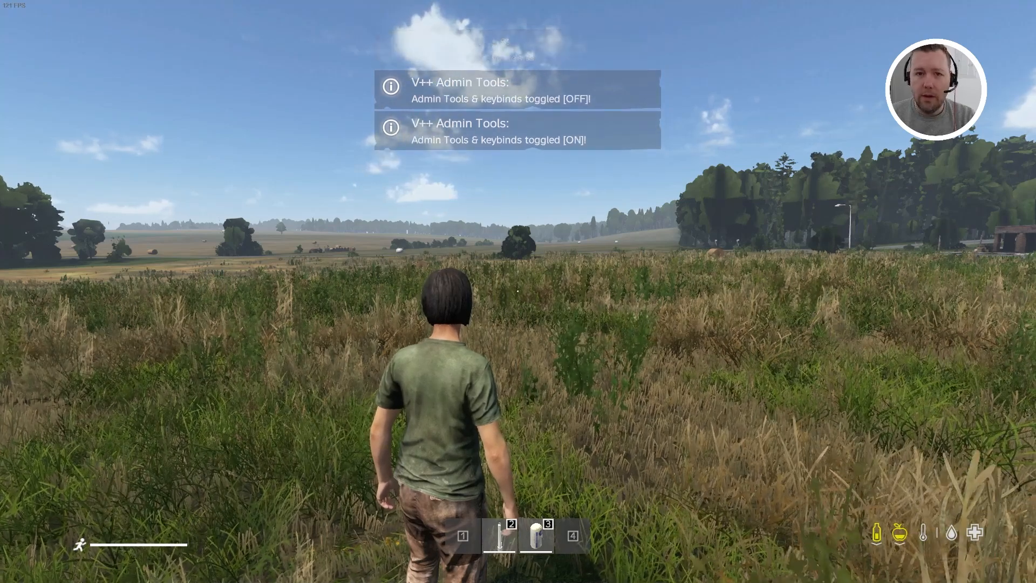
pyautogui.press('y')
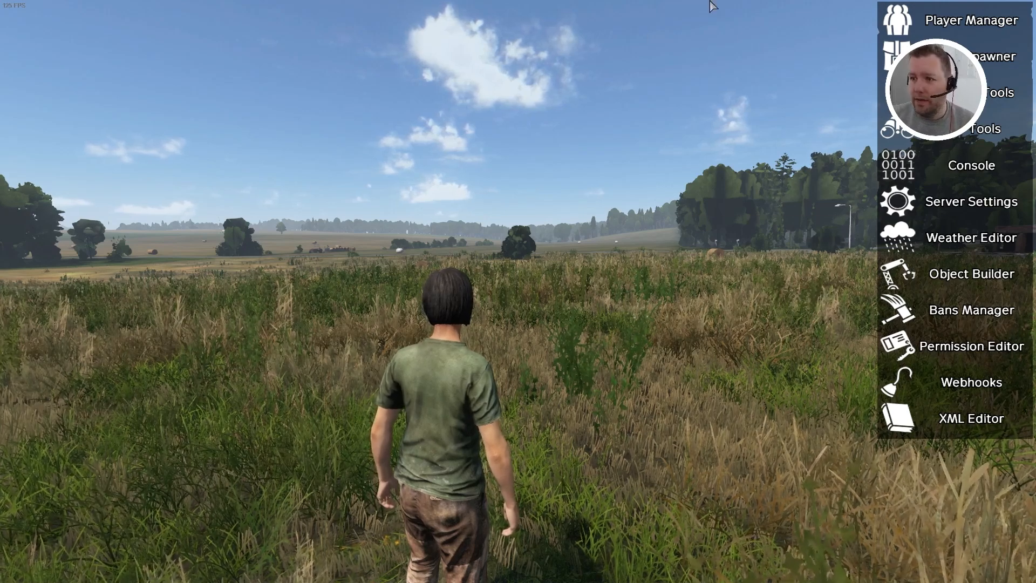
# Search the items spawner for cola, spawn SodaCan_Cola into the character's inventory, and leave the admin tools.
pyautogui.click(1007, 56)
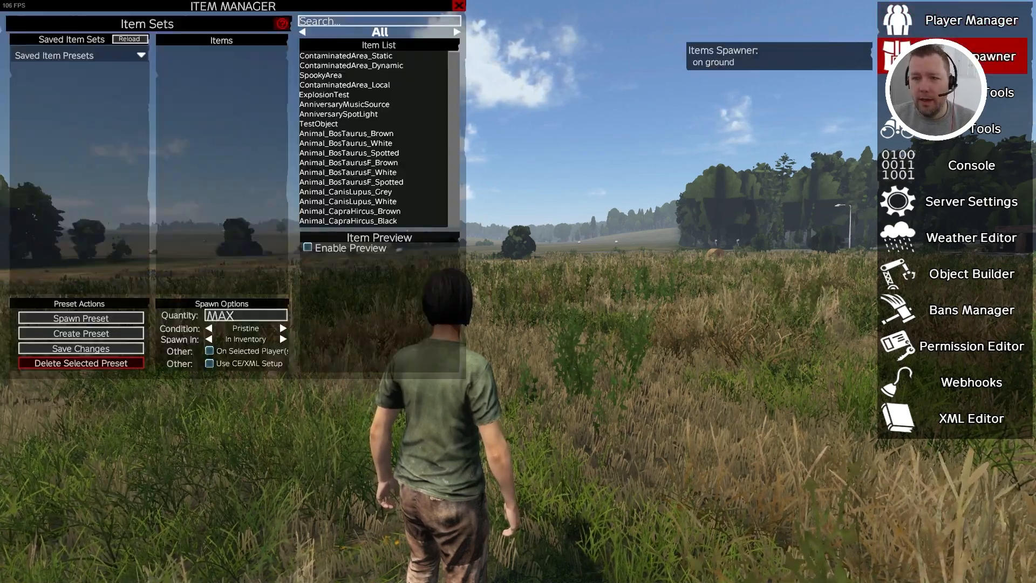
pyautogui.moveTo(292, 6); pyautogui.dragTo(309, 16)
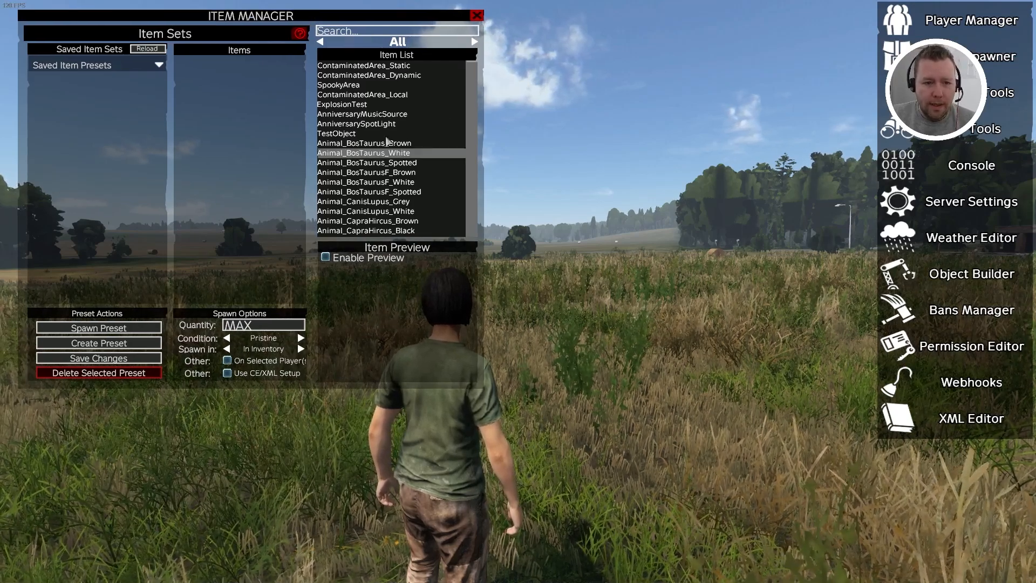
pyautogui.click(385, 29)
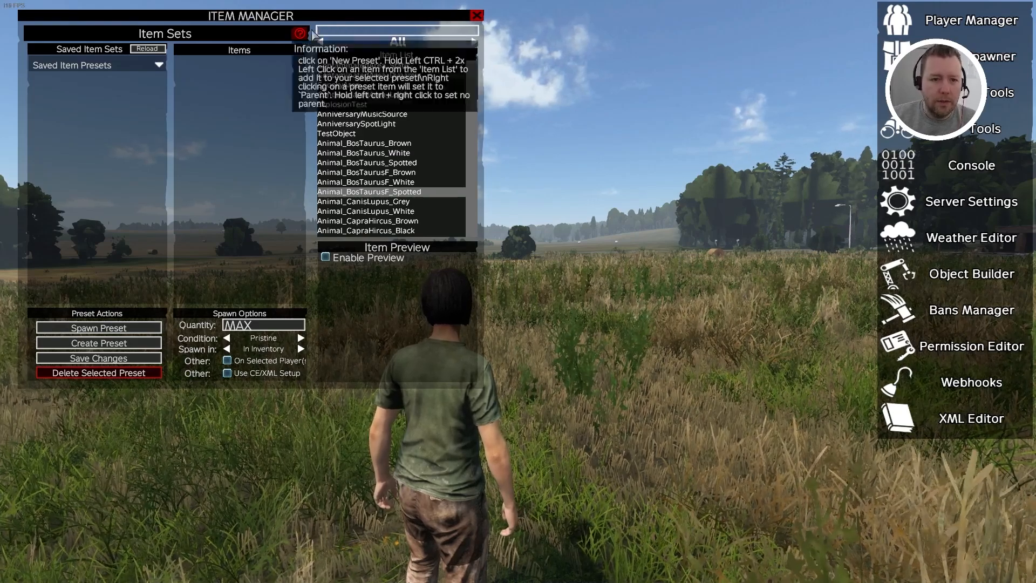
pyautogui.click(345, 33)
pyautogui.write('c')
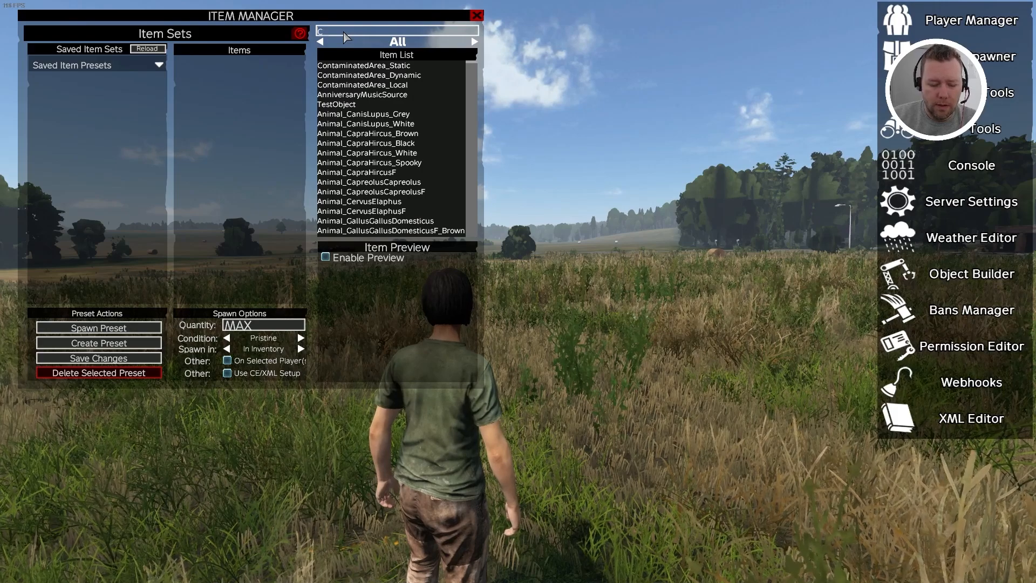
pyautogui.write('ola')
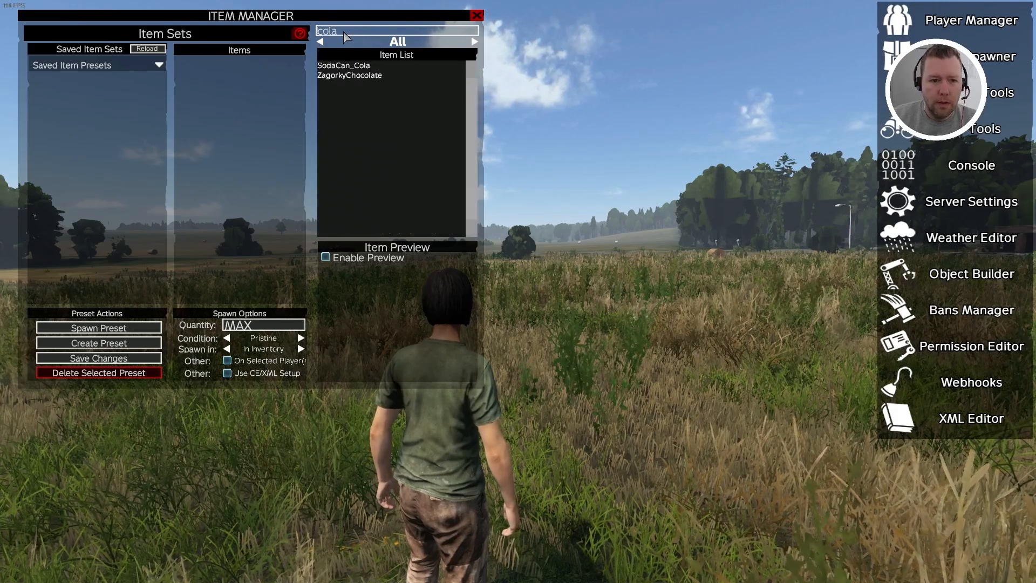
pyautogui.click(350, 67)
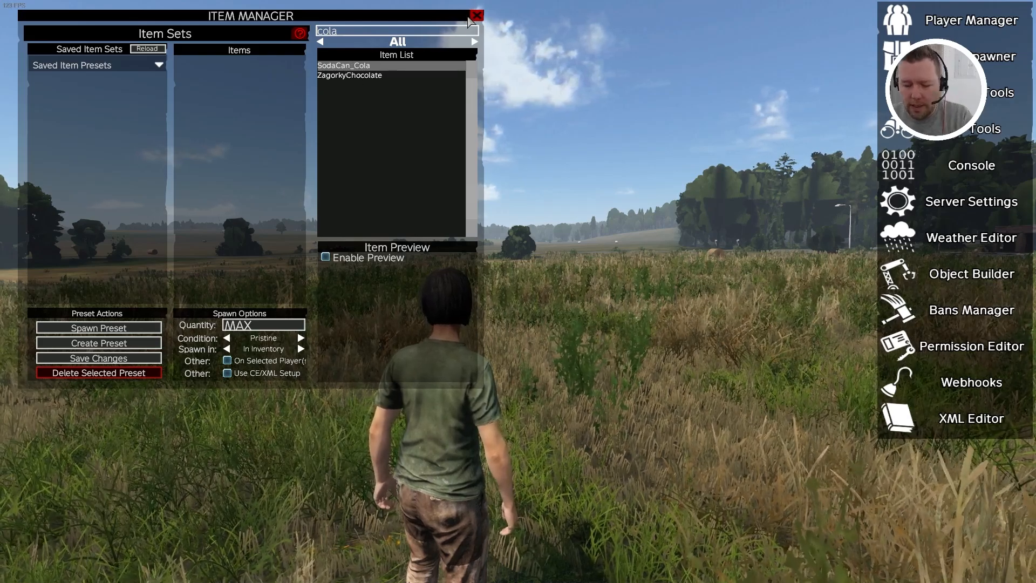
pyautogui.press('Escape')
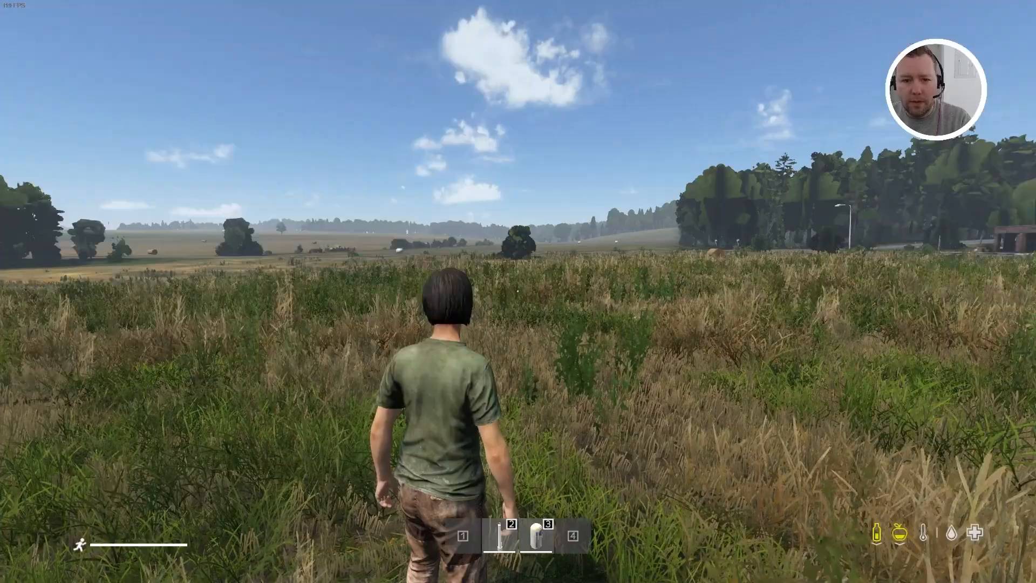
# Take the cola can from the T-shirt into the character's hands and drink it.
pyautogui.press('Tab')
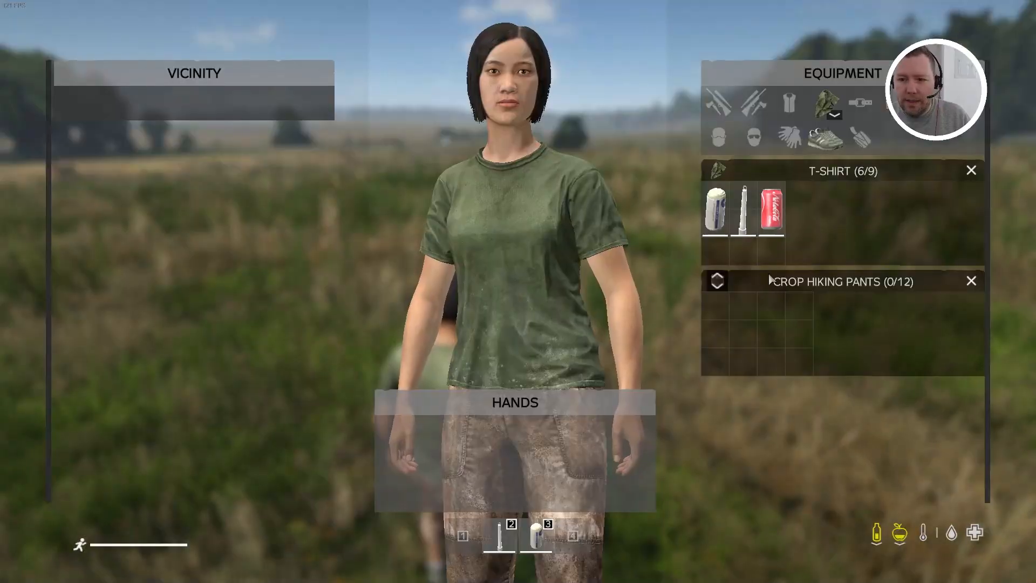
pyautogui.moveTo(770, 214); pyautogui.dragTo(521, 461)
pyautogui.press('Tab')
pyautogui.click(518, 291)
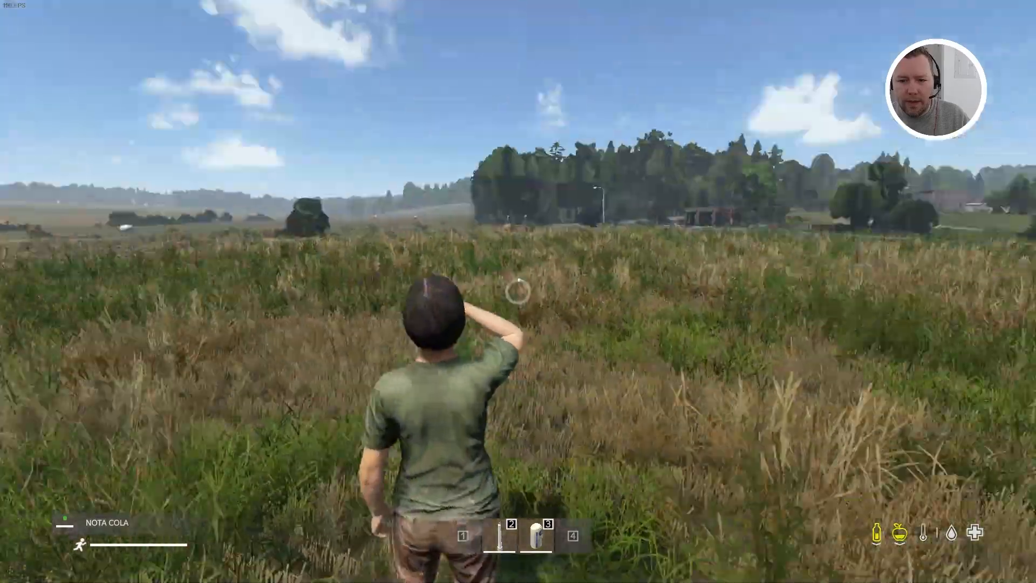
pyautogui.press('v')
pyautogui.press('v')
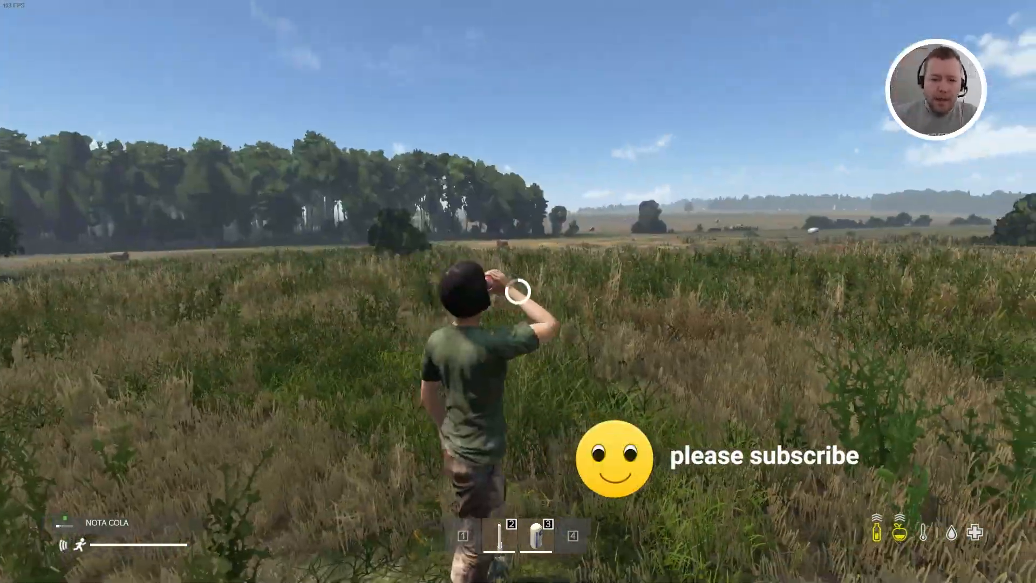
pyautogui.press('w')
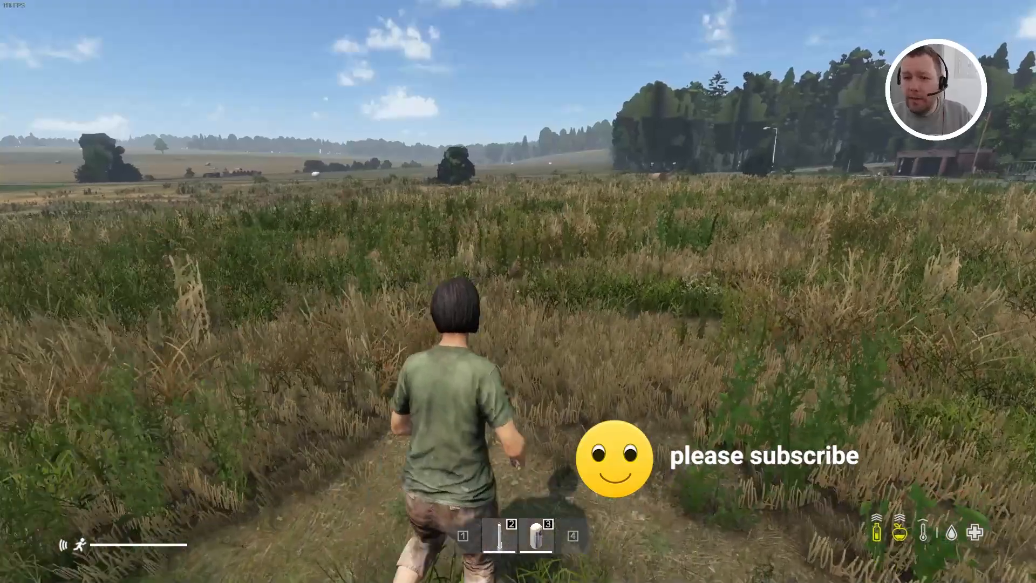
# Reopen the item manager, search for sedan, and filter the items to the transport category.
pyautogui.press('Home')
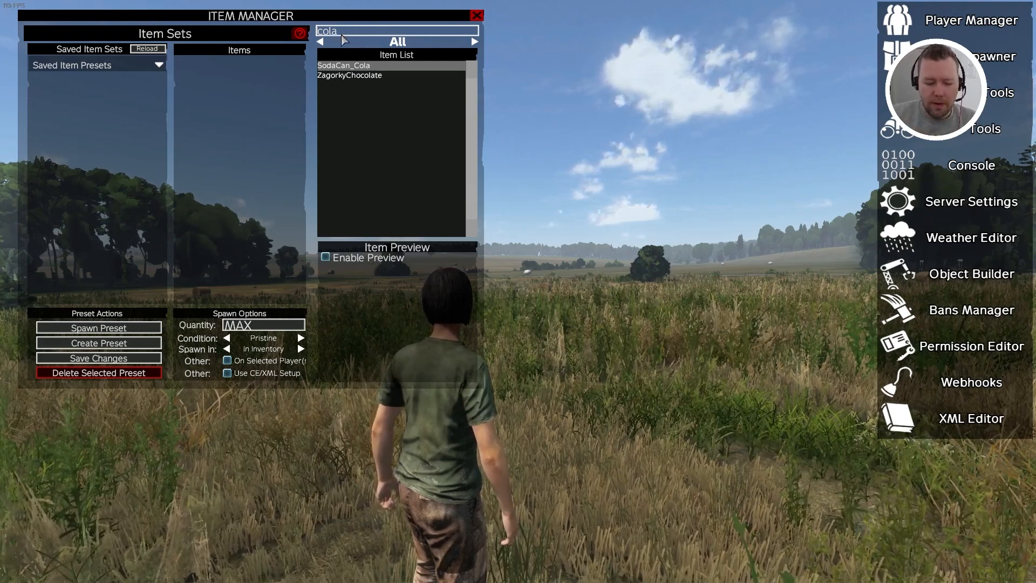
pyautogui.press('BackSpace')
pyautogui.press('BackSpace')
pyautogui.press('BackSpace')
pyautogui.press('BackSpace')
pyautogui.write('sedan')
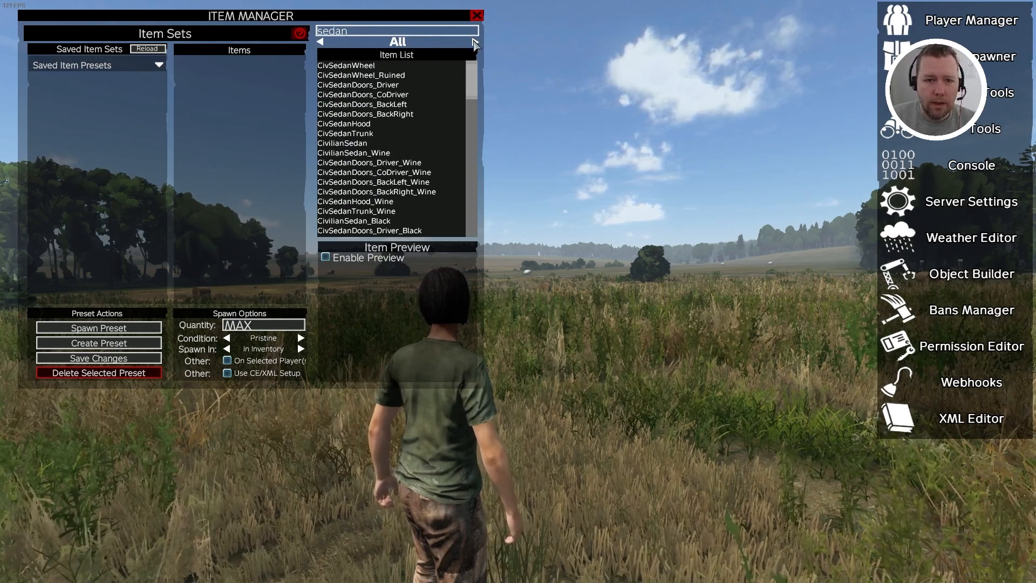
pyautogui.click(475, 43)
pyautogui.click(474, 42)
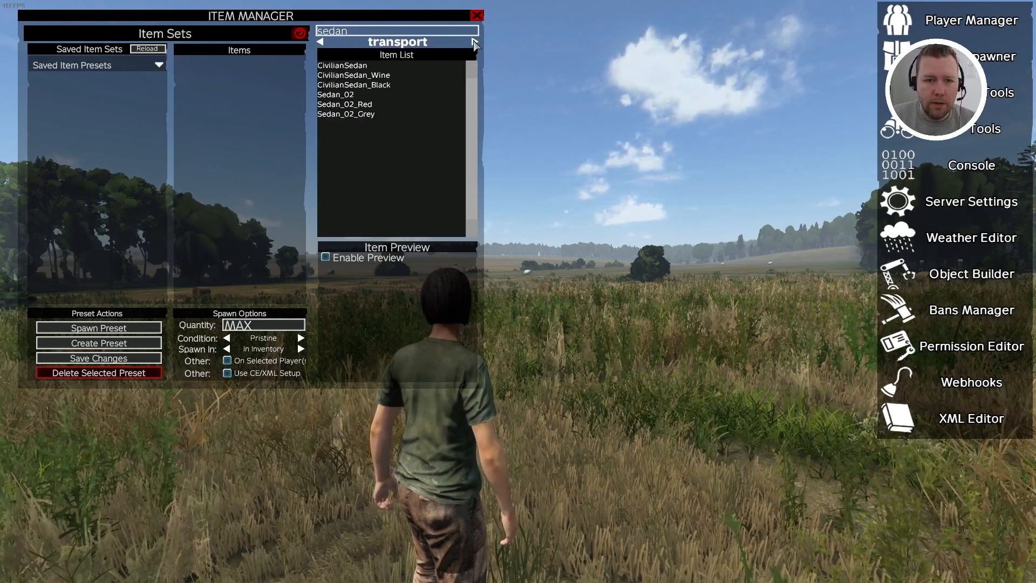
# Set the spawn location to At Crosshair, spawn a Sedan_02 in the field, and close the admin tools.
pyautogui.click(342, 95)
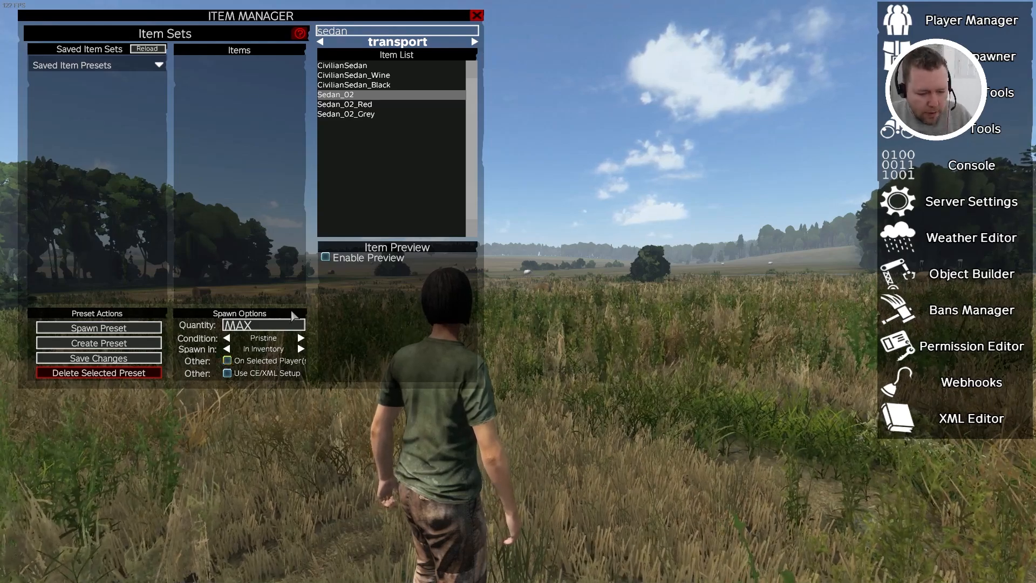
pyautogui.click(302, 349)
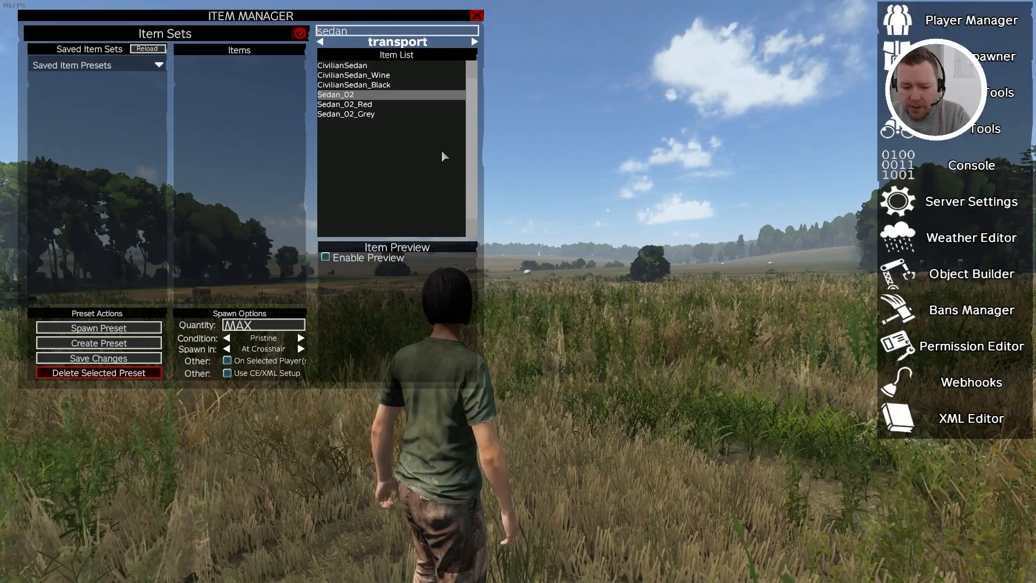
pyautogui.press('Escape')
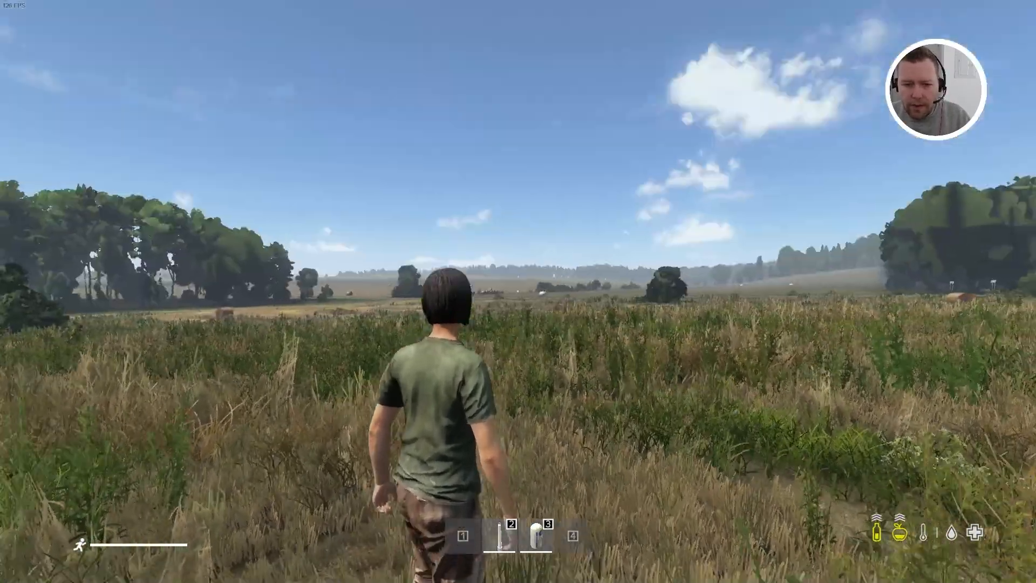
pyautogui.press('Home')
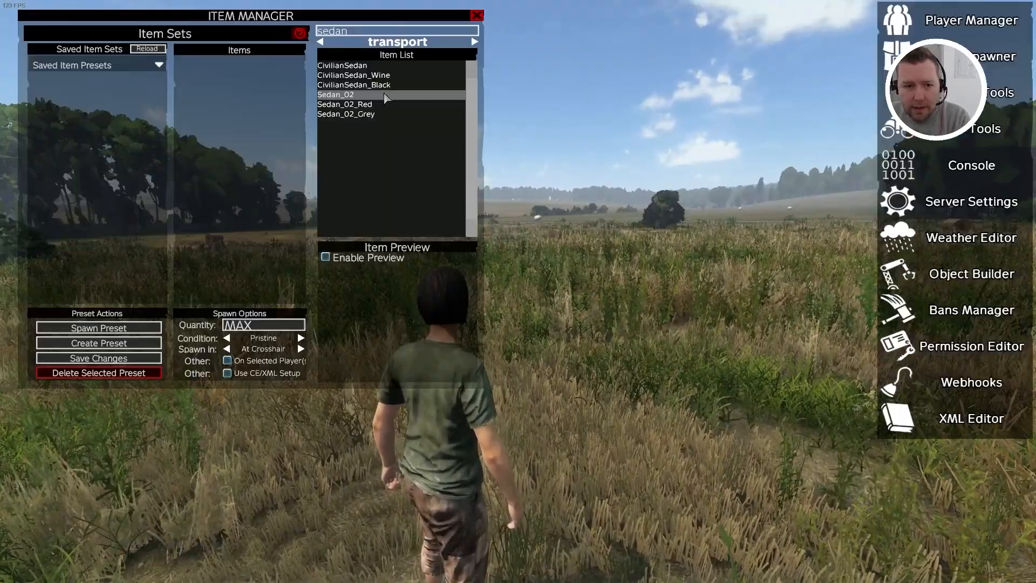
pyautogui.doubleClick(353, 95)
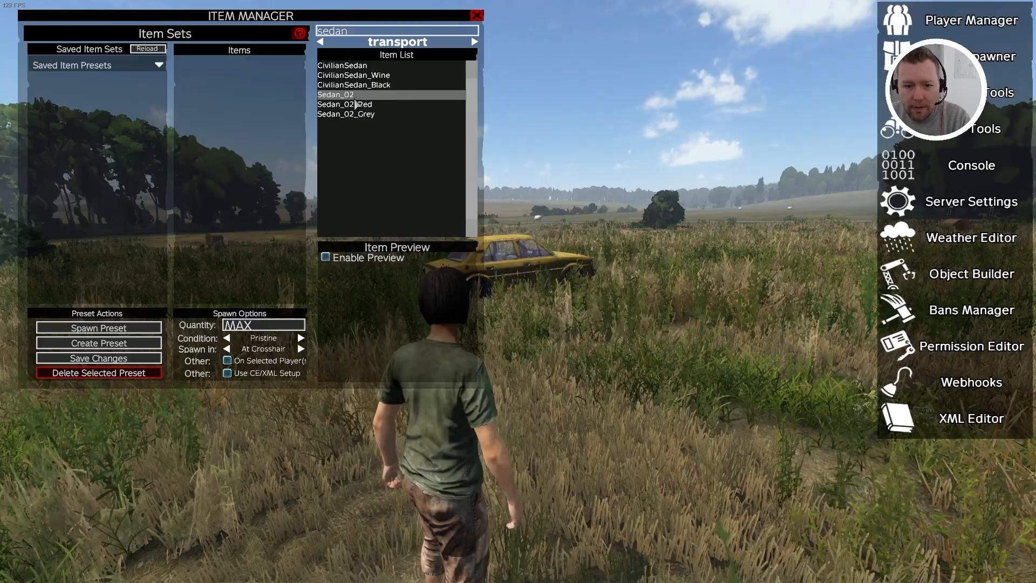
pyautogui.press('Home')
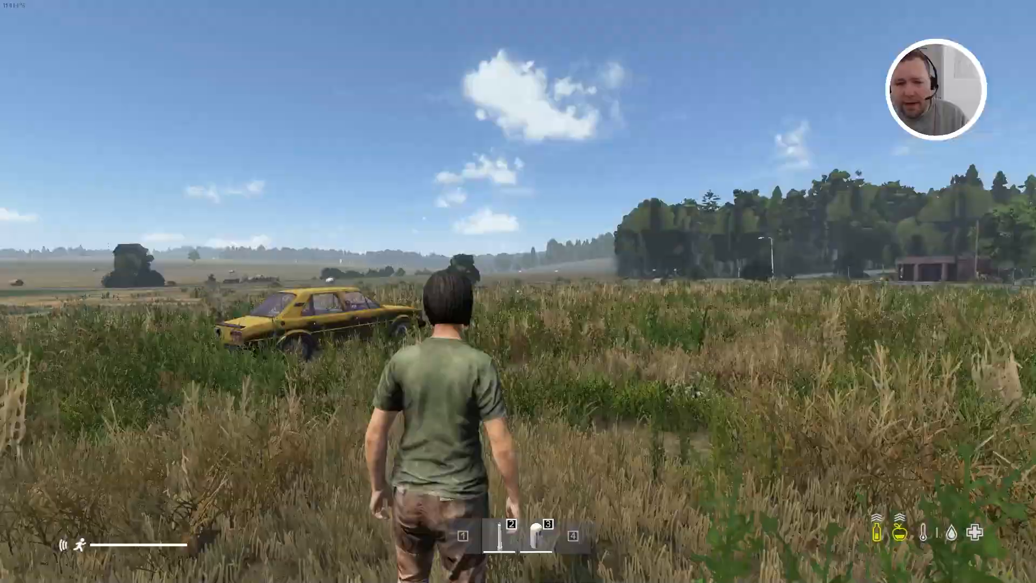
# Walk to the yellow sedan, get in the driver's seat, close the door, and start the engine.
pyautogui.press('w')
pyautogui.press('f')
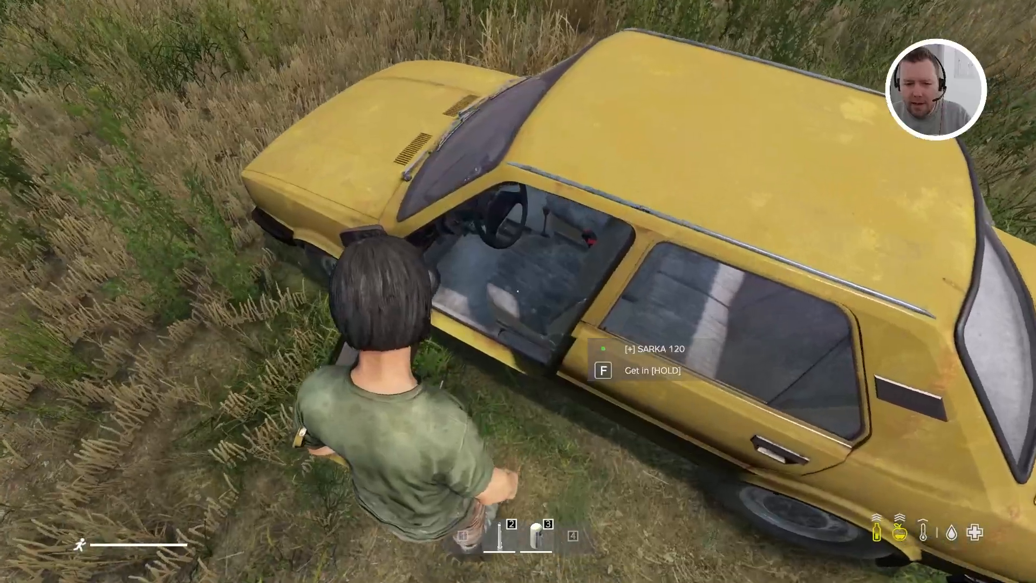
pyautogui.press('f')
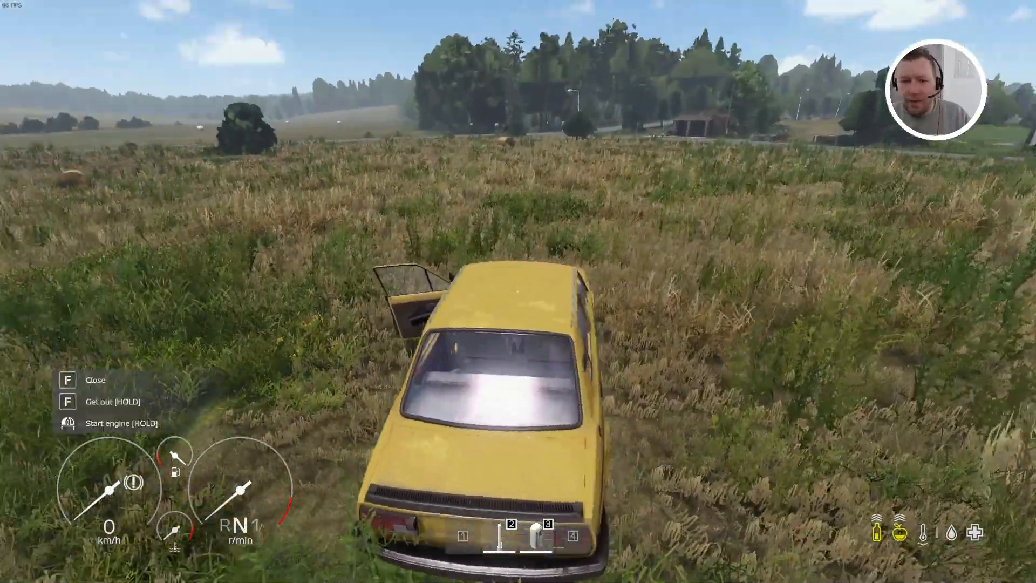
pyautogui.press('f')
pyautogui.click(518, 291)
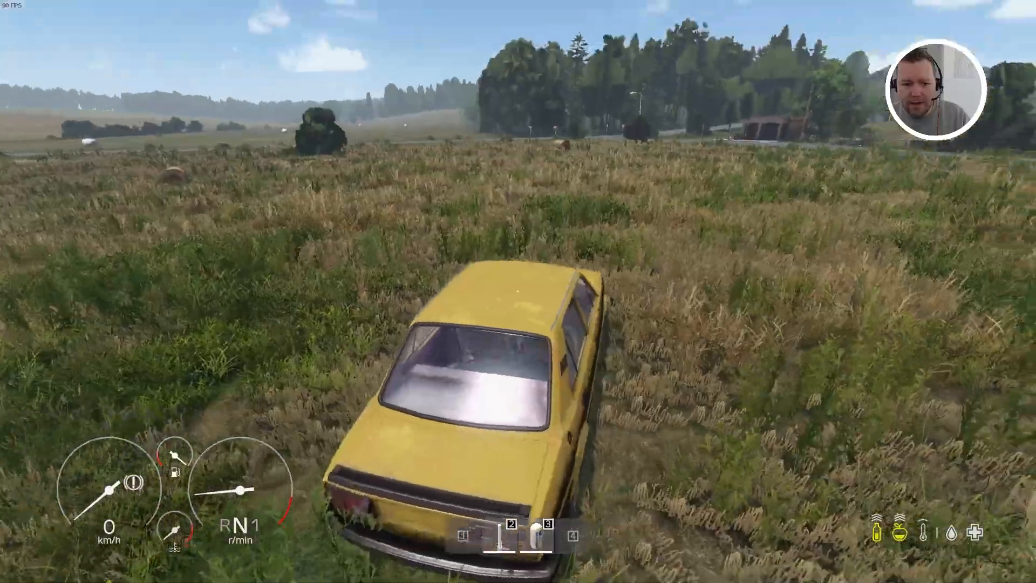
# Shift into gear and drive the yellow sedan across the field.
pyautogui.press('e')
pyautogui.press('w')
pyautogui.press('w')
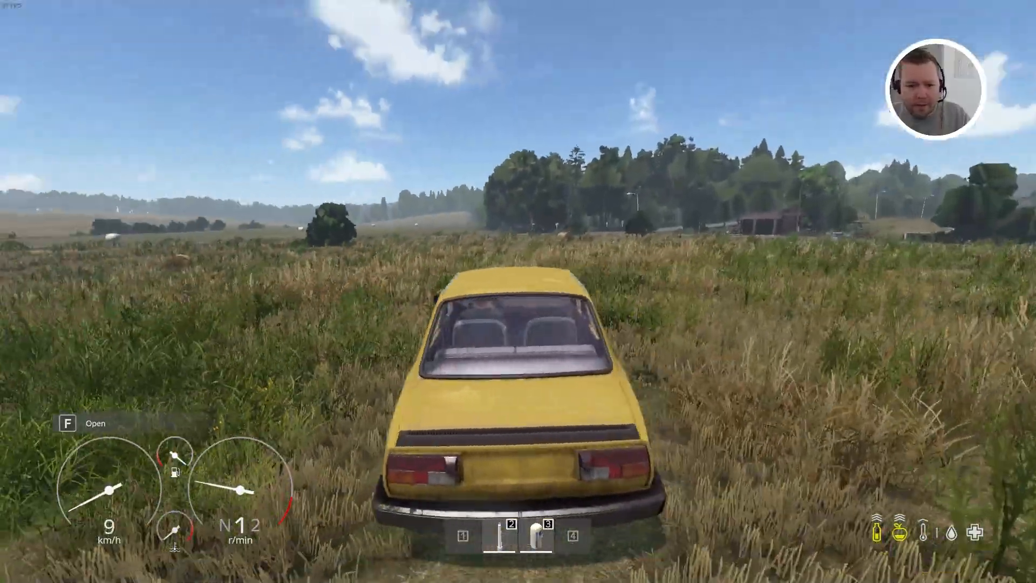
pyautogui.press('w')
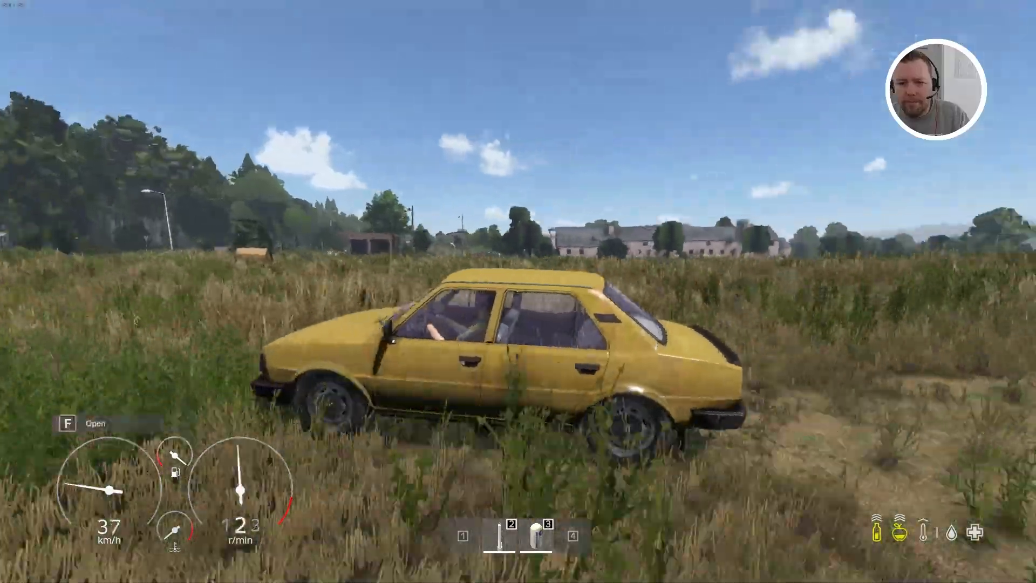
pyautogui.press('w')
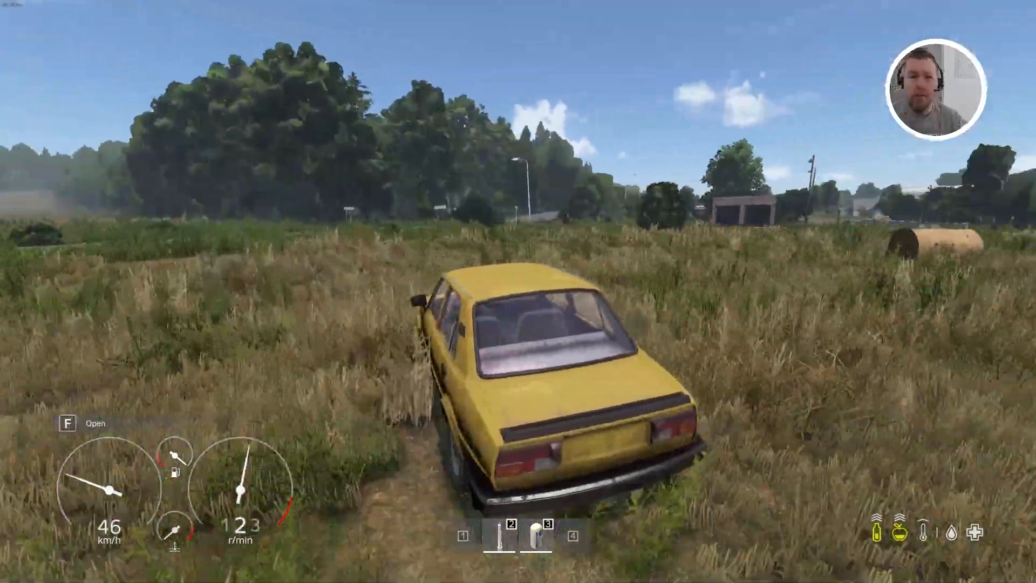
pyautogui.press('d')
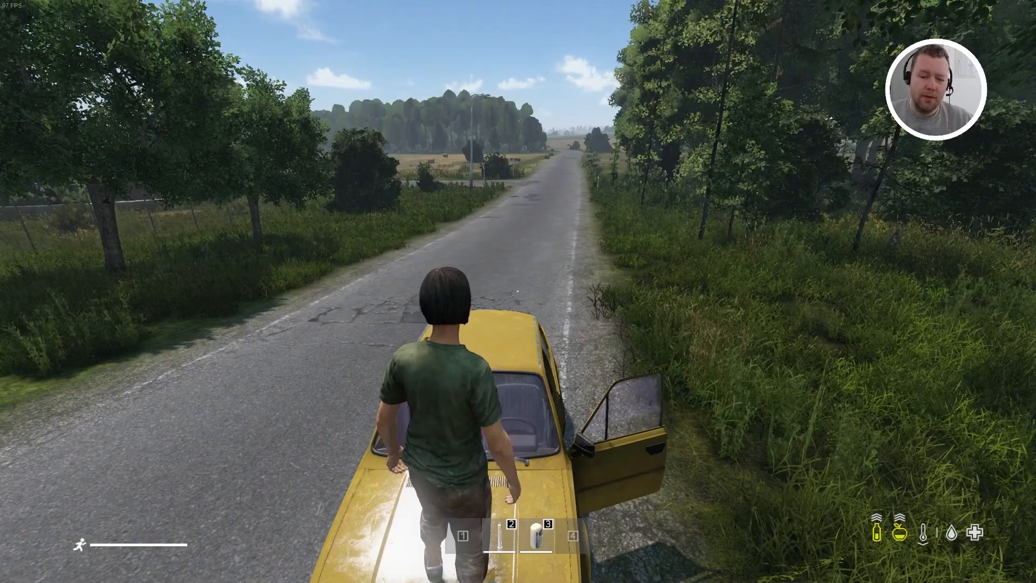
pyautogui.press('d')
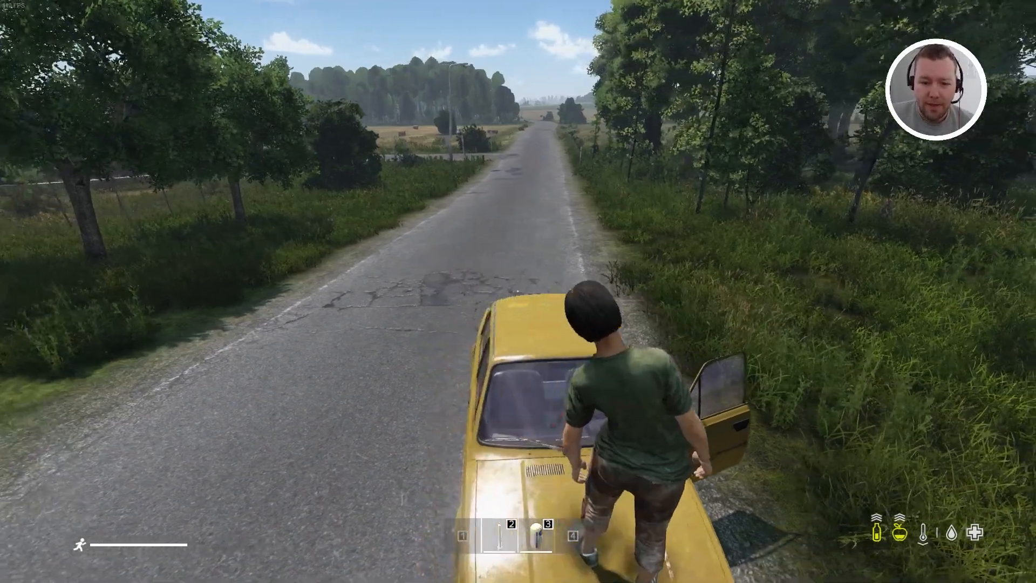
pyautogui.press('w')
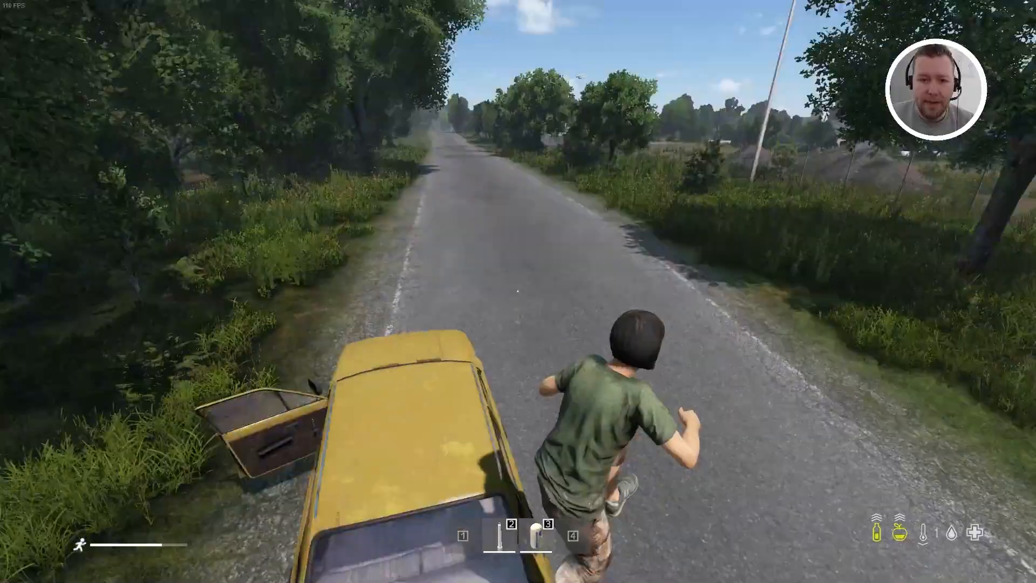
pyautogui.press('w')
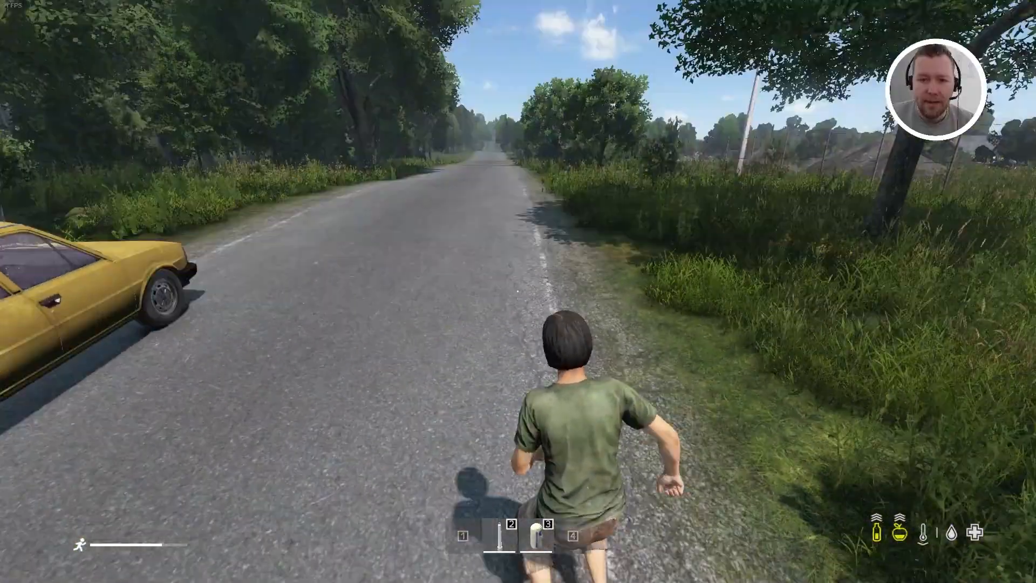
pyautogui.press('w')
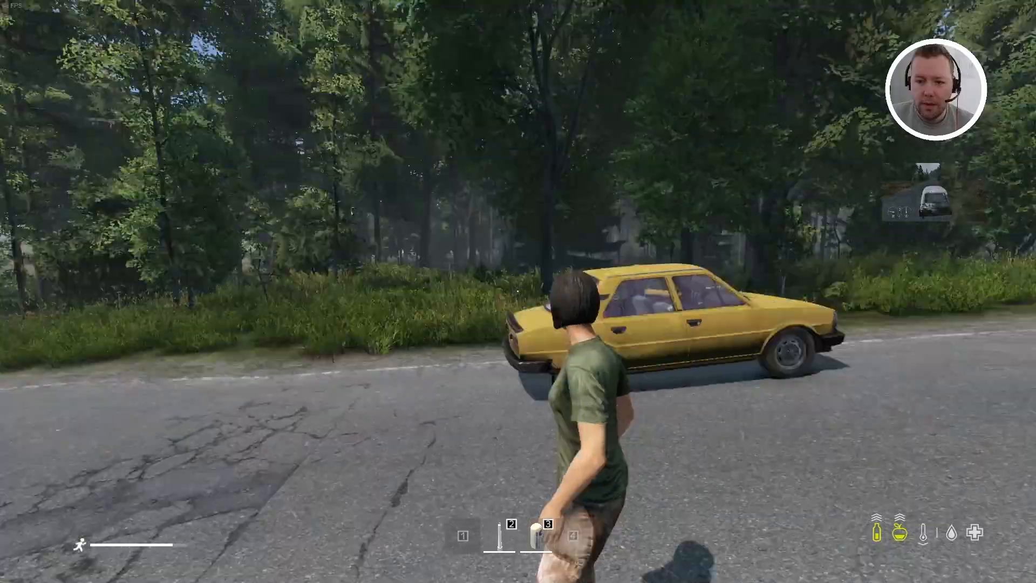
pyautogui.press('w')
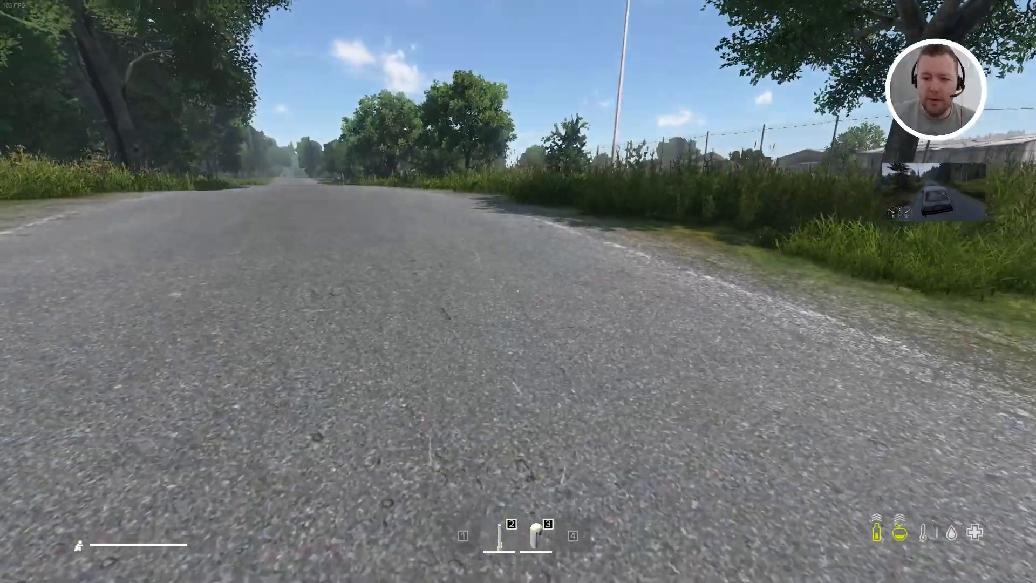
pyautogui.press('c')
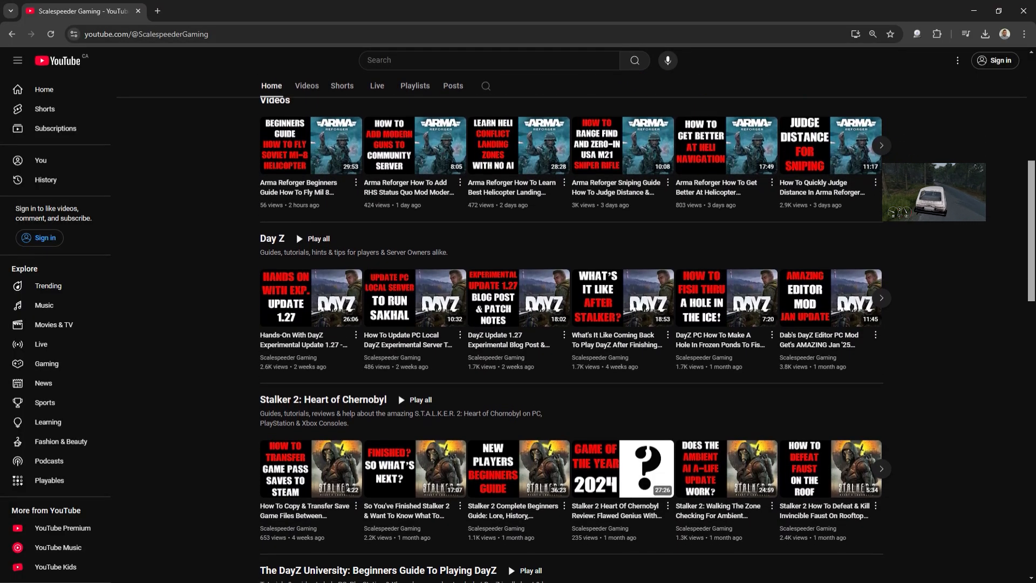
# Switch to the browser and search the DayZ Steam Workshop for vpp.
pyautogui.scroll(-3, 571, 324)
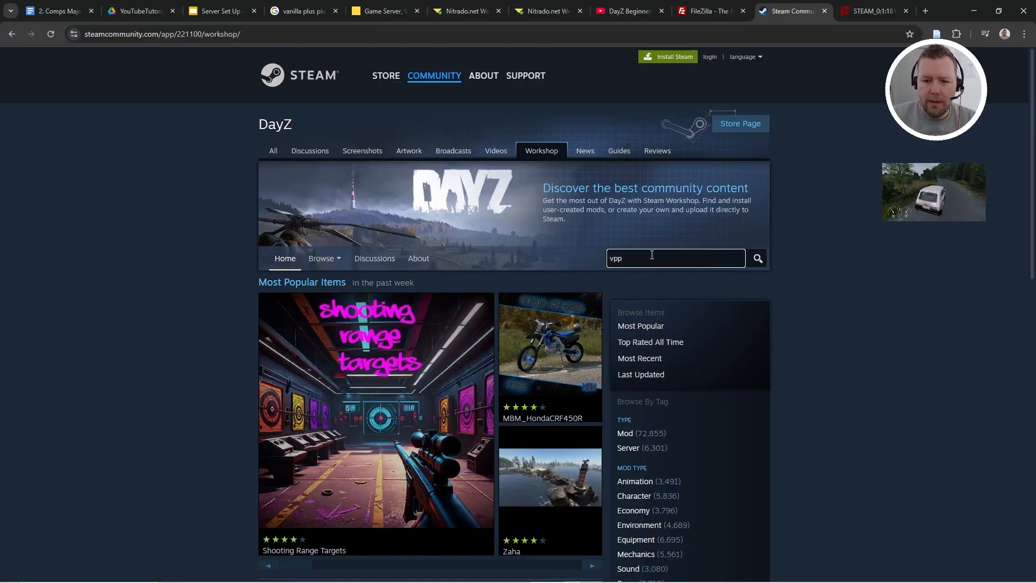
pyautogui.press('Return')
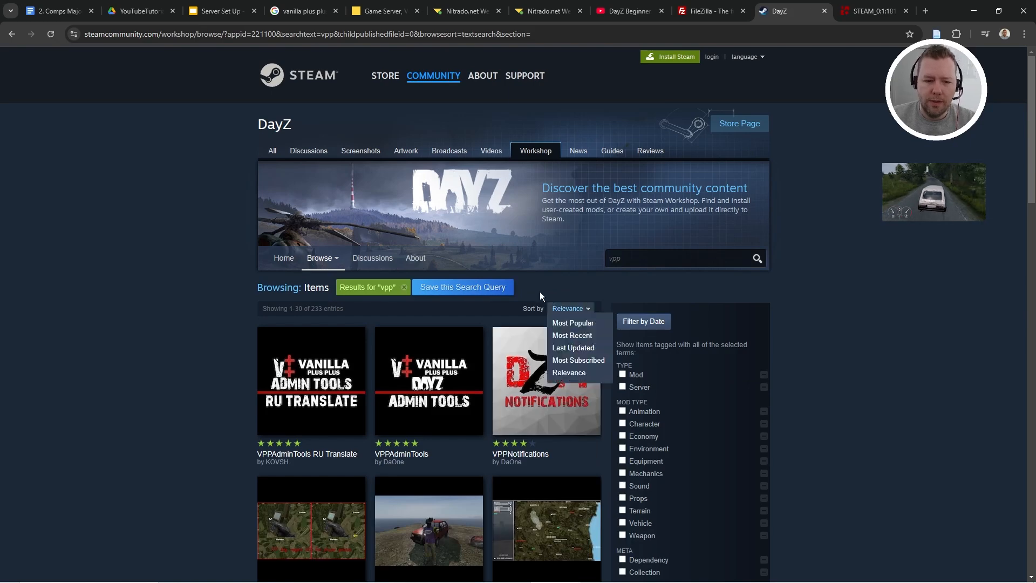
# Open the VPPAdminTools page from the workshop search results and look over its subscribe section and required items.
pyautogui.scroll(-2, 453, 335)
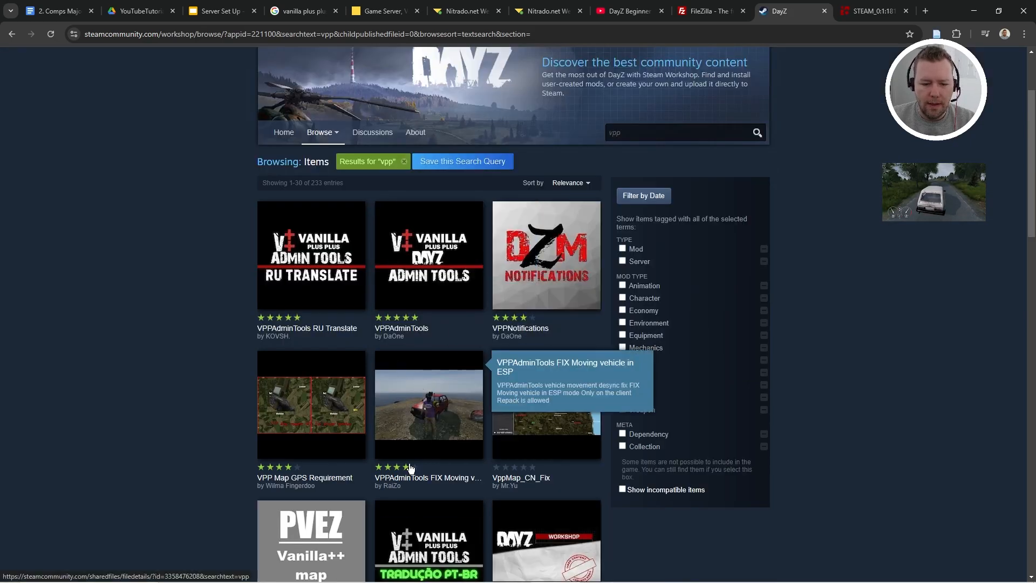
pyautogui.scroll(-2, 467, 400)
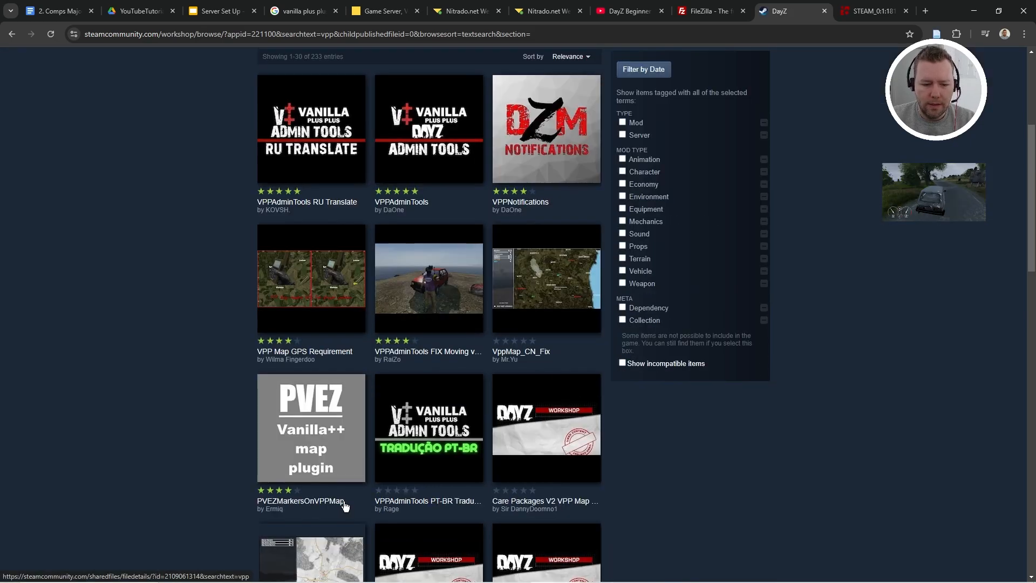
pyautogui.scroll(2, 439, 254)
pyautogui.click(438, 245)
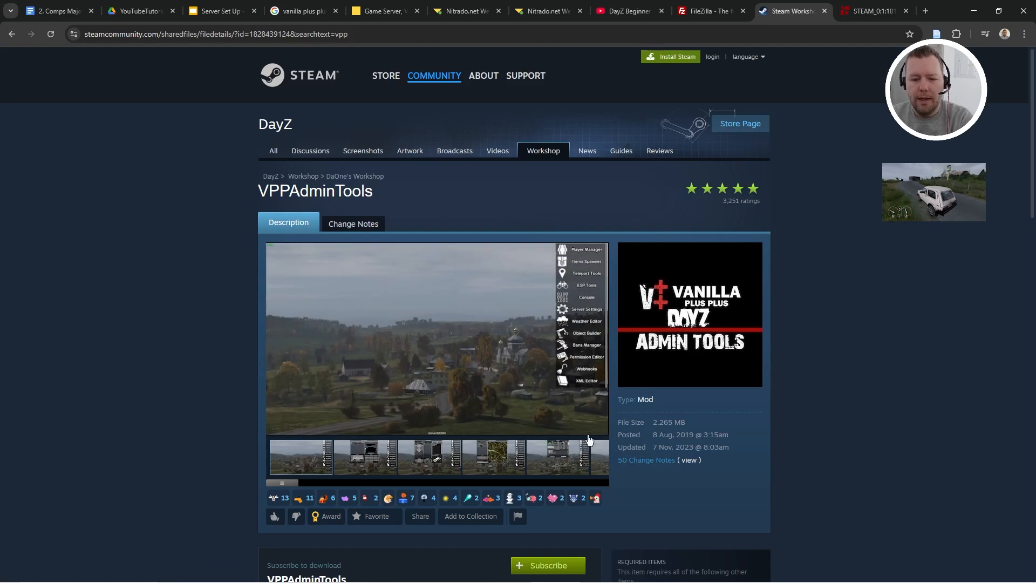
pyautogui.scroll(-2, 558, 517)
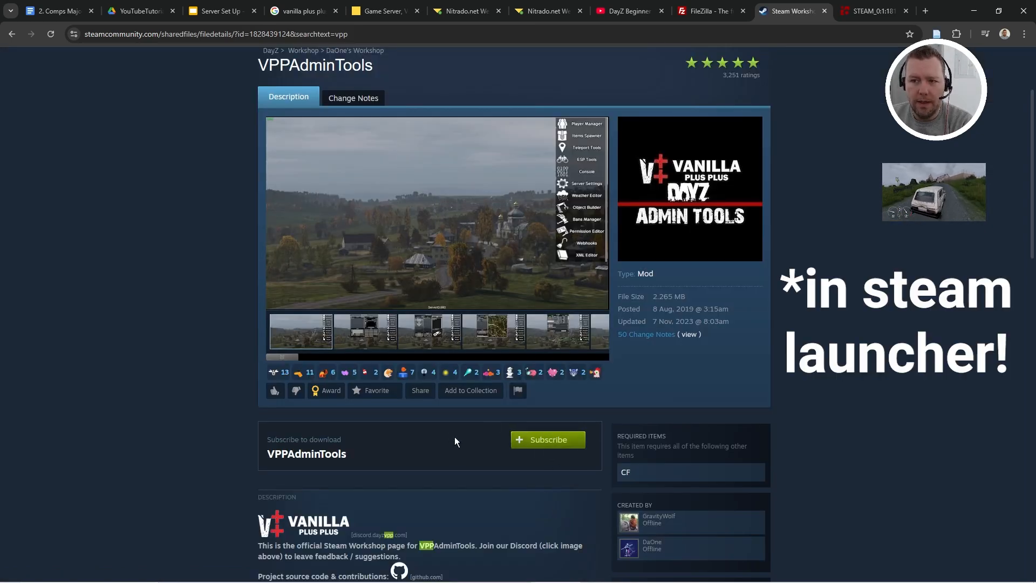
pyautogui.hotkey('alt', 'Tab')
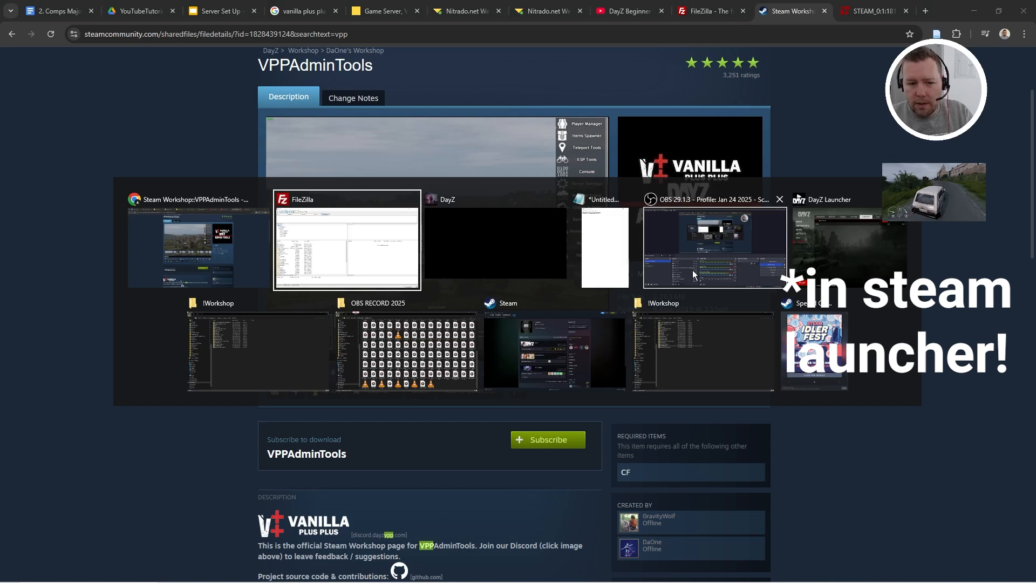
pyautogui.click(200, 228)
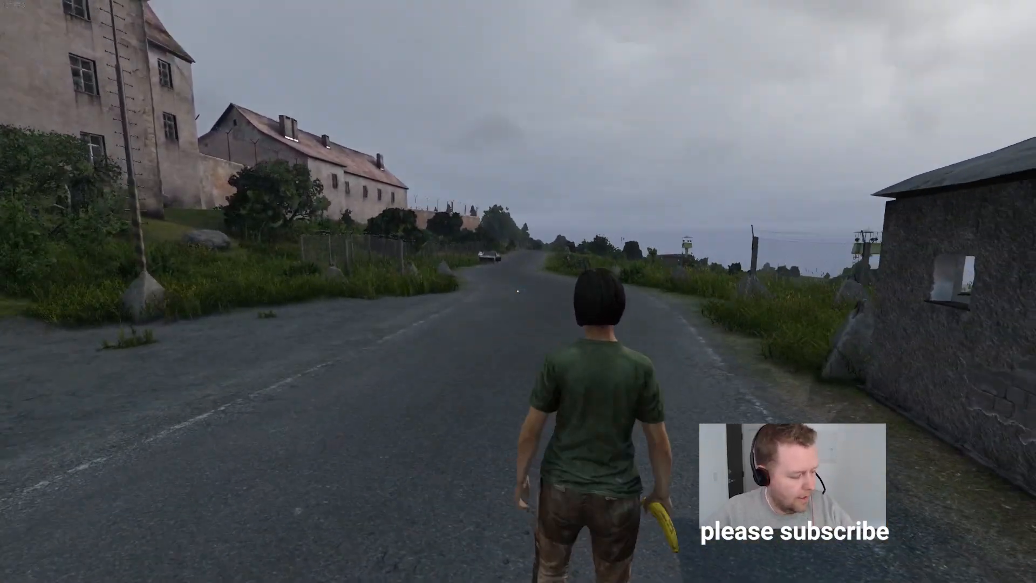
# Throw the banana held in the character's hand onto the road ahead.
pyautogui.press('g')
pyautogui.click(517, 291)
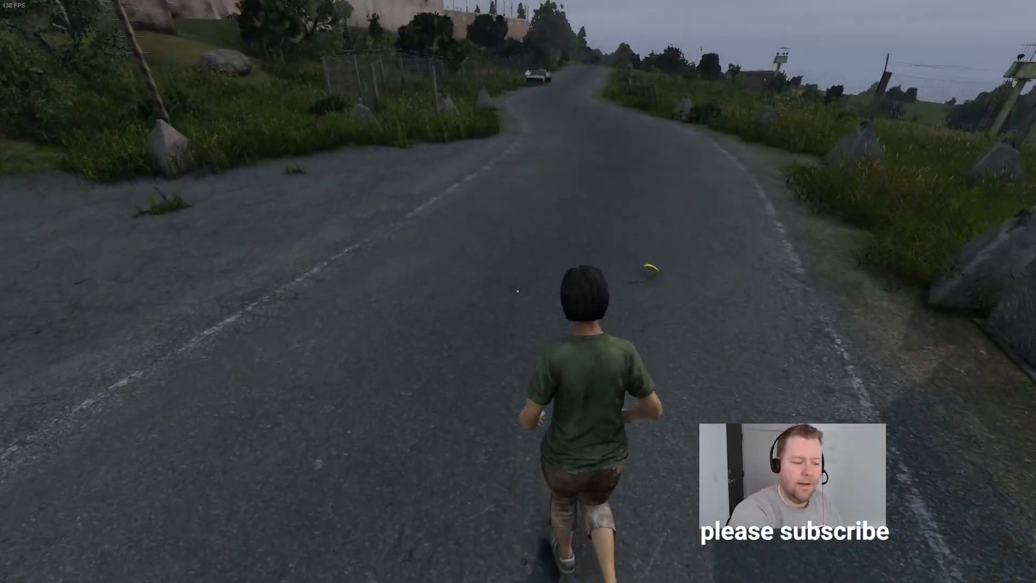